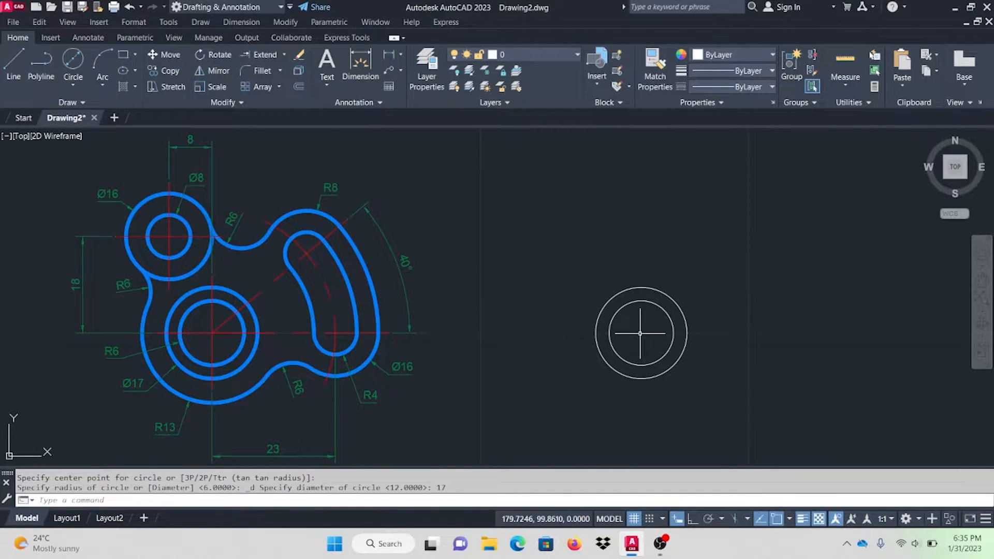
Step: Draw a circle of radius 13 concentric with the two existing circles in the new drawing
{"action": "left_click", "coordinate": [74, 83]}
{"action": "left_click", "coordinate": [96, 107]}
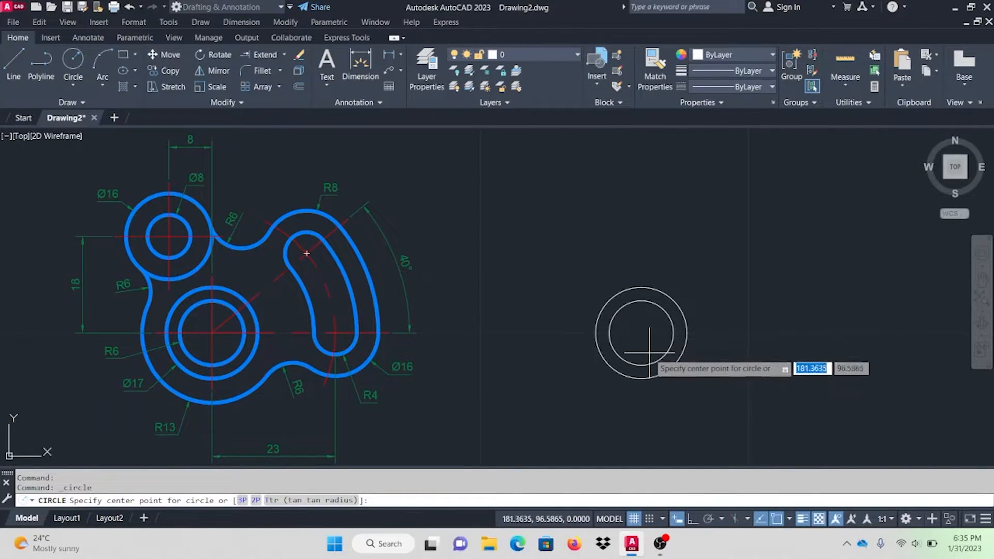
{"action": "left_click", "coordinate": [642, 333]}
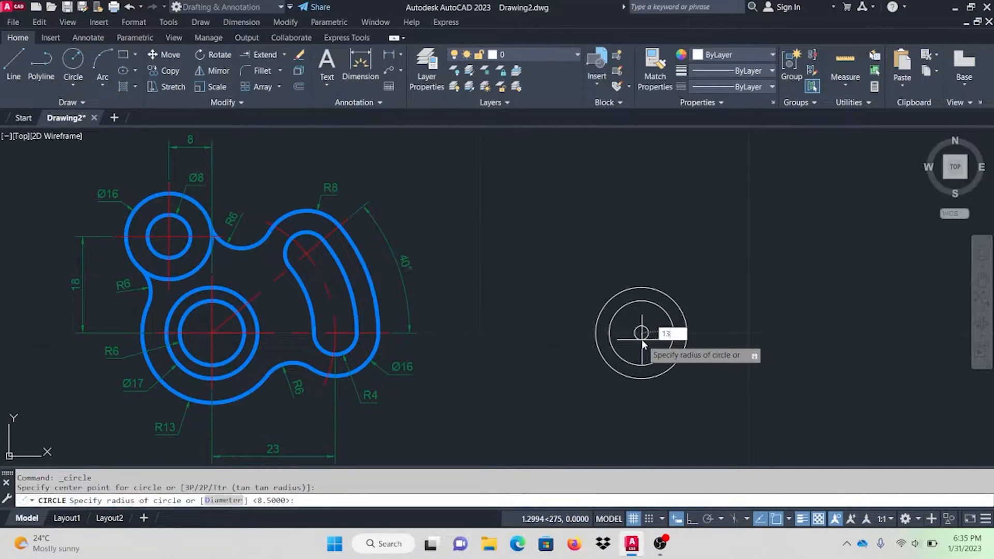
{"action": "key", "text": "Return"}
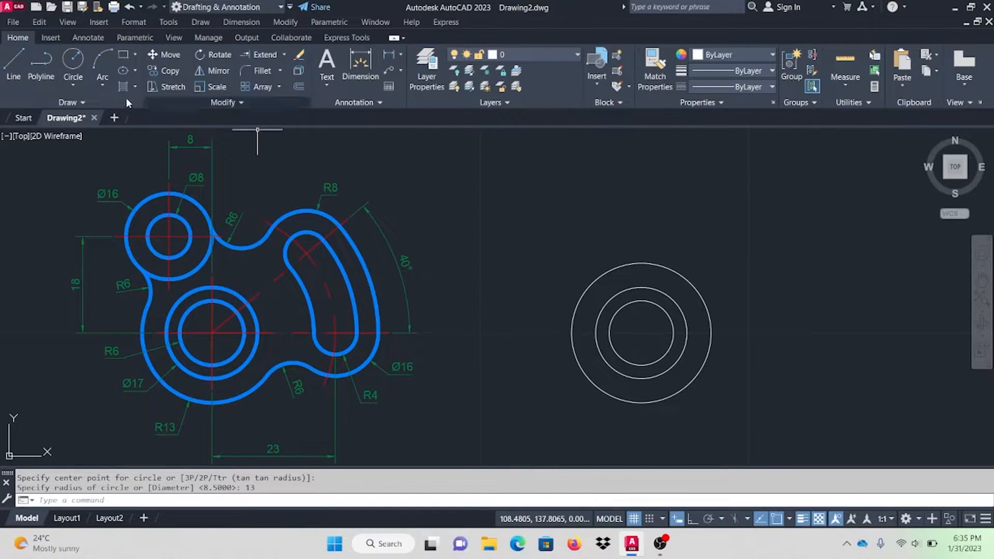
Step: Draw a line 23 units long at 0° from the centre of the concentric circles
{"action": "left_click", "coordinate": [15, 70]}
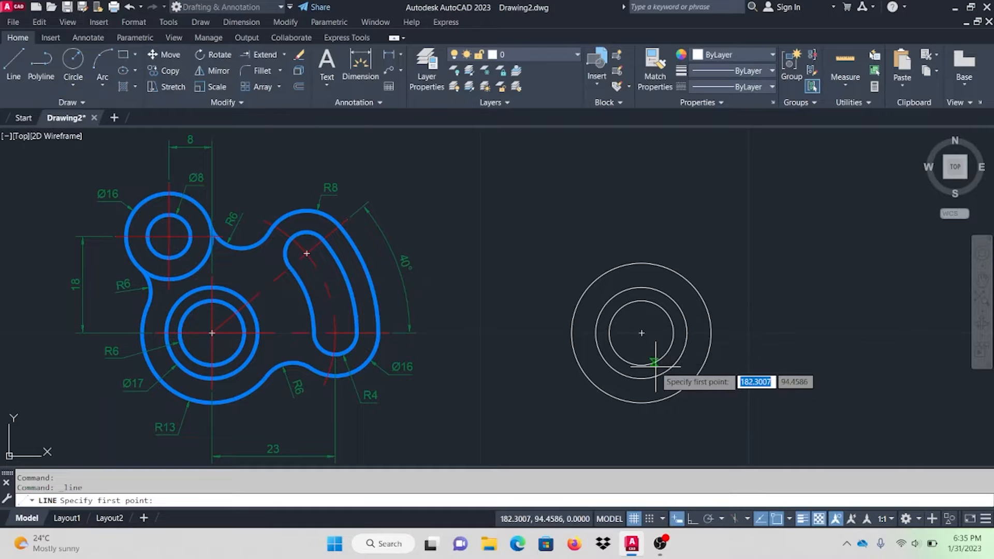
{"action": "left_click", "coordinate": [642, 333]}
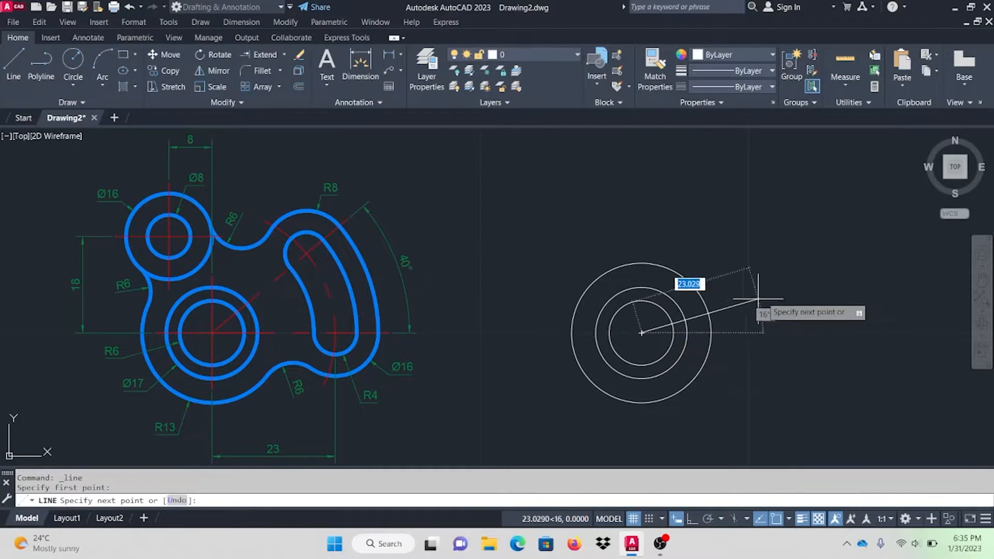
{"action": "key", "text": "Tab"}
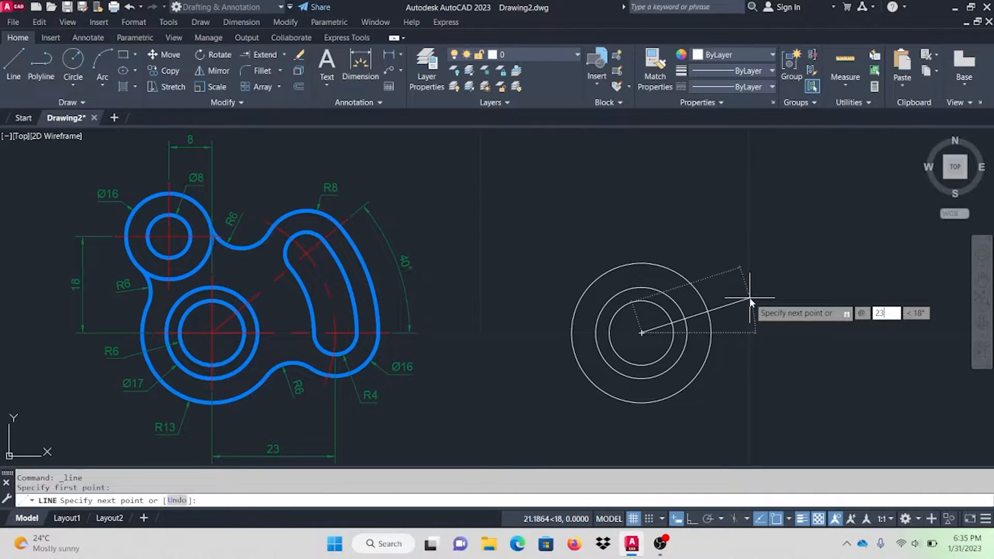
{"action": "key", "text": "Tab"}
{"action": "type", "text": "0"}
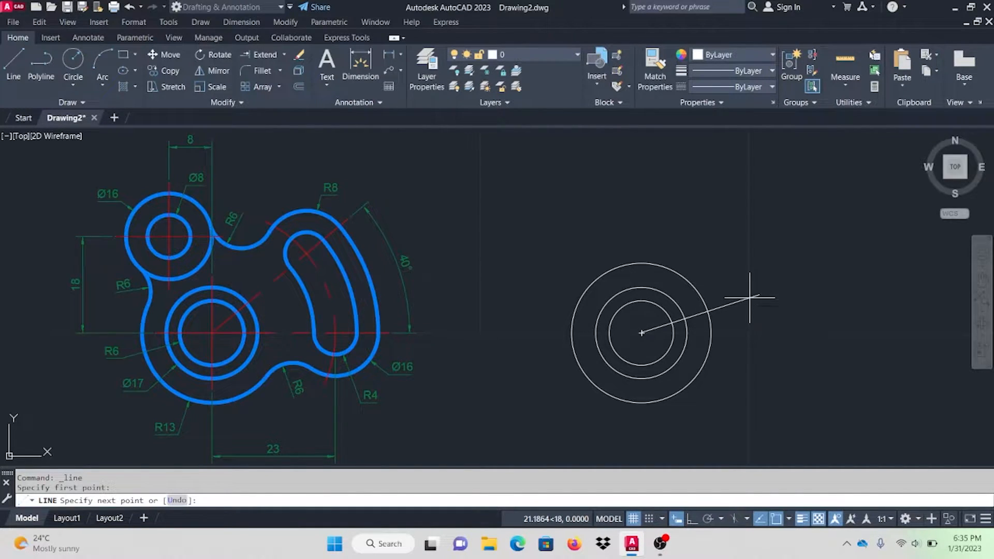
{"action": "key", "text": "Return"}
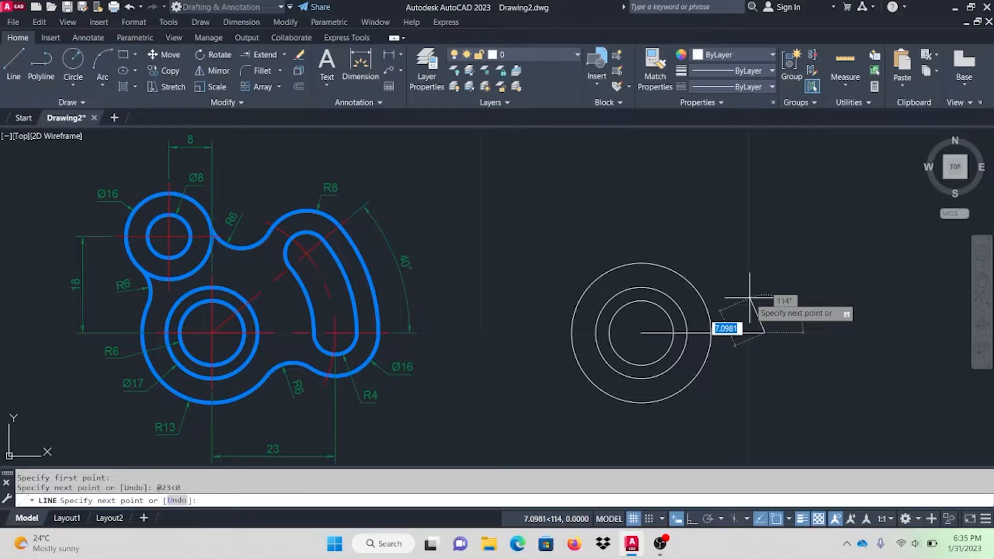
{"action": "key", "text": "Escape"}
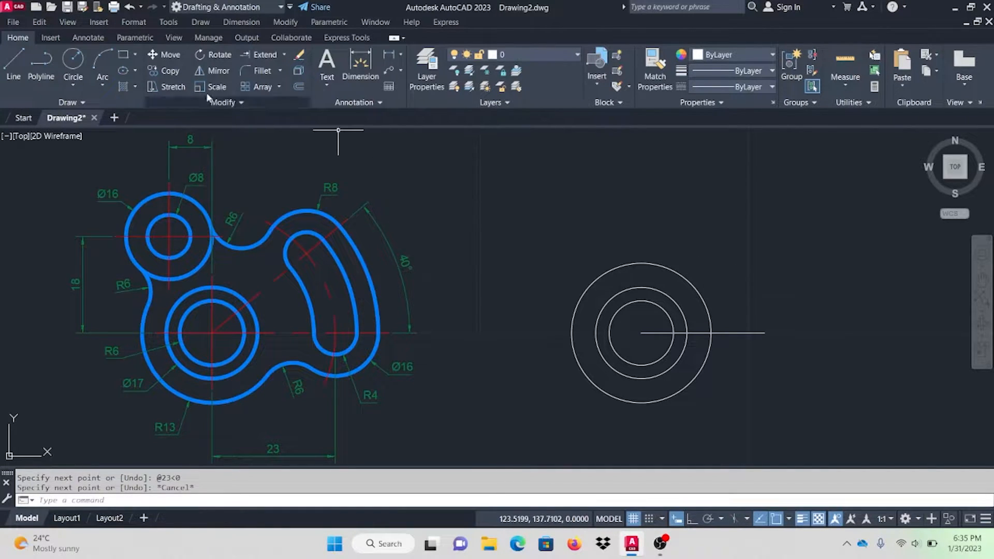
Step: Draw a line 22 units long at 40° from the centre of the concentric circles
{"action": "left_click", "coordinate": [13, 64]}
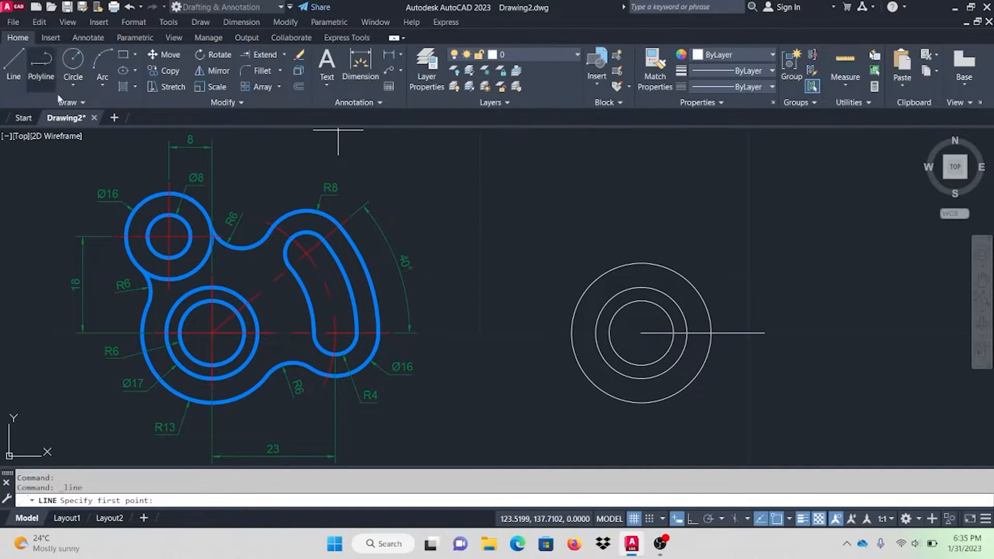
{"action": "left_click", "coordinate": [642, 333]}
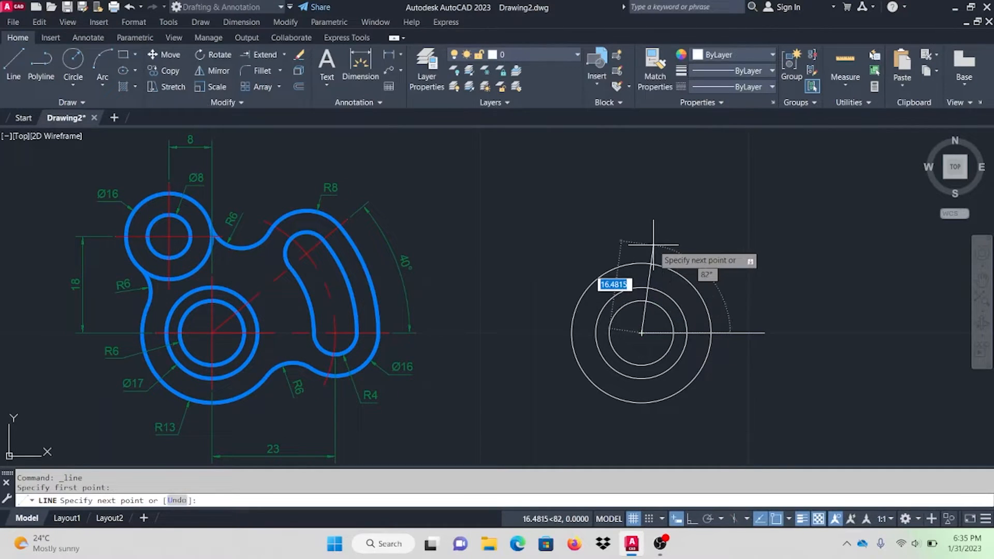
{"action": "type", "text": "@22"}
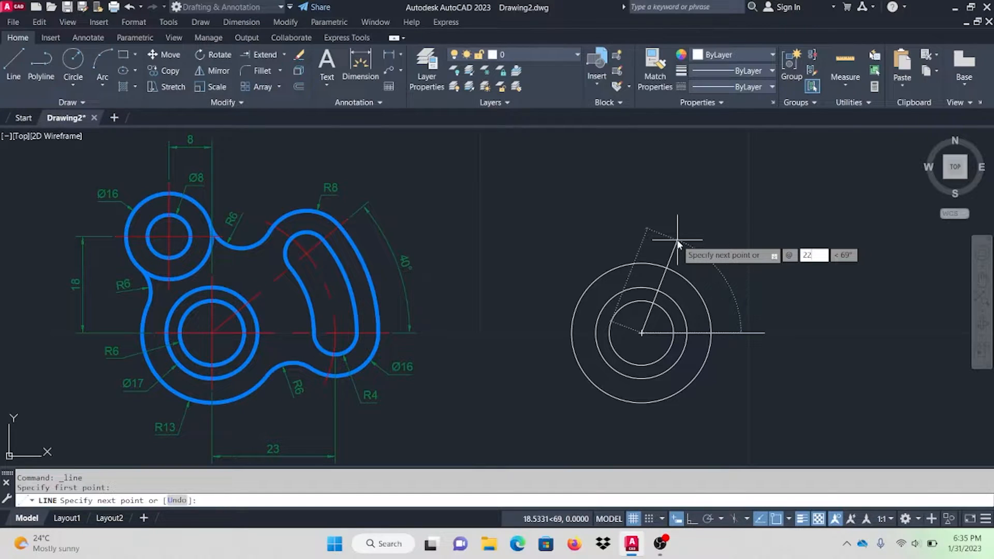
{"action": "key", "text": "Tab"}
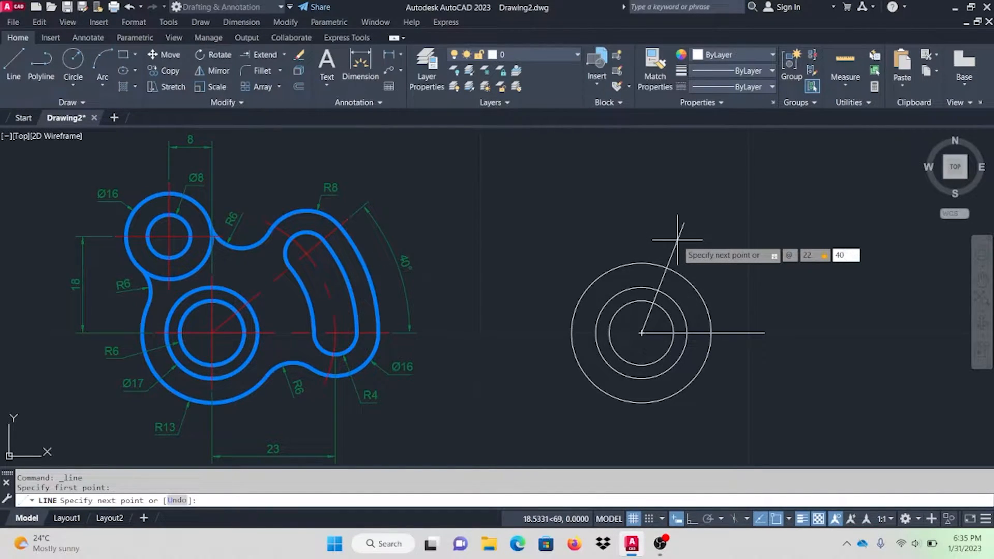
{"action": "key", "text": "Return"}
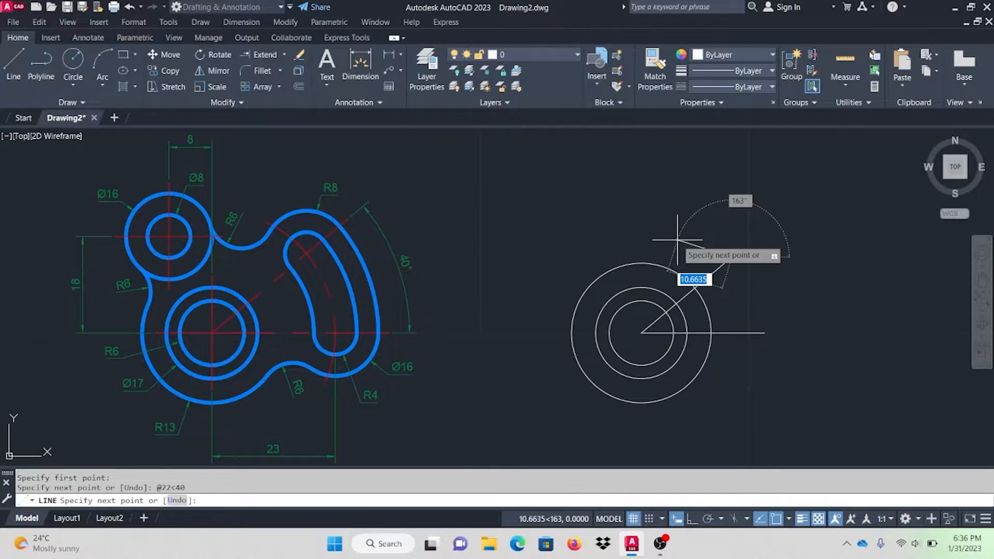
{"action": "key", "text": "Escape"}
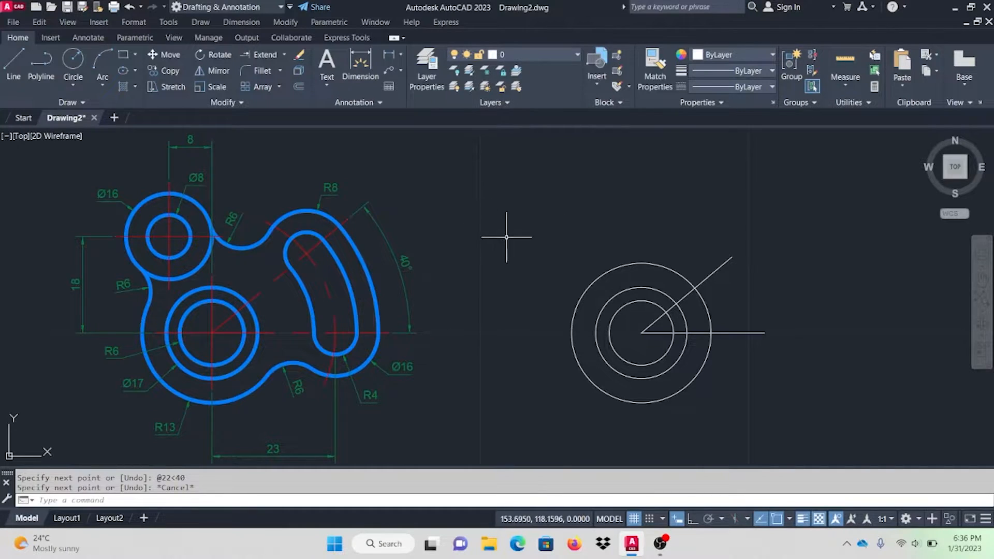
Step: Draw two concentric circles at the far end of the horizontal line, one of radius 4 and one of diameter 16
{"action": "left_click", "coordinate": [72, 84]}
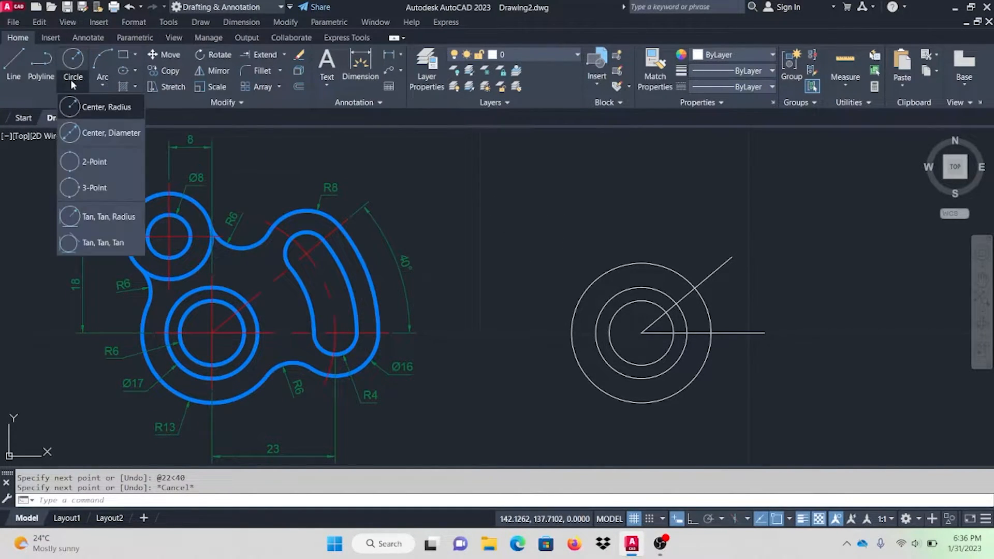
{"action": "left_click", "coordinate": [92, 108]}
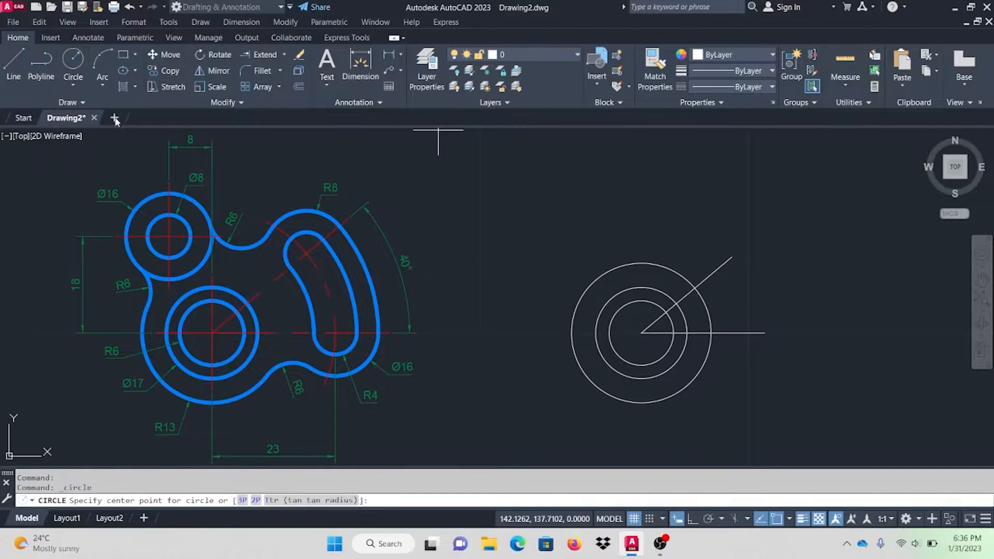
{"action": "left_click", "coordinate": [765, 333]}
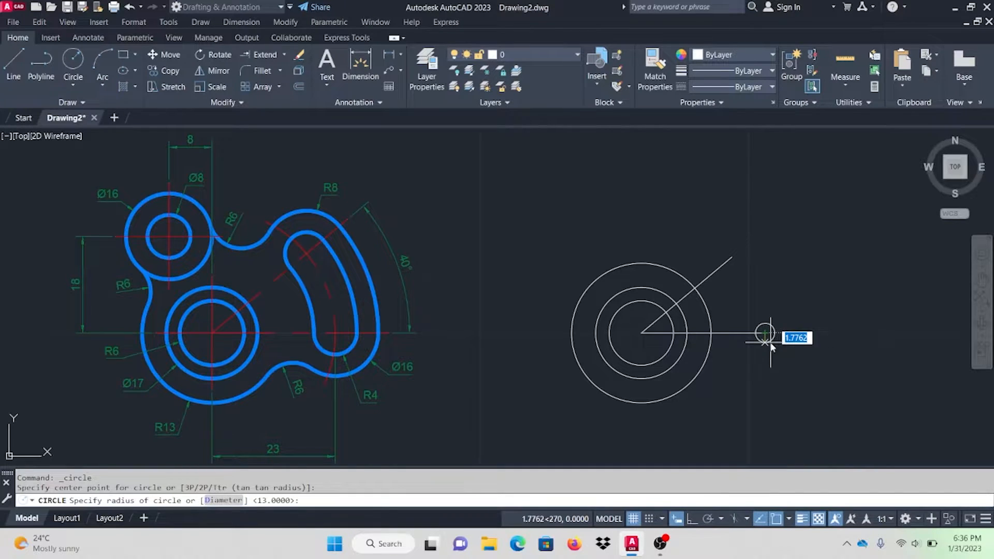
{"action": "key", "text": "Return"}
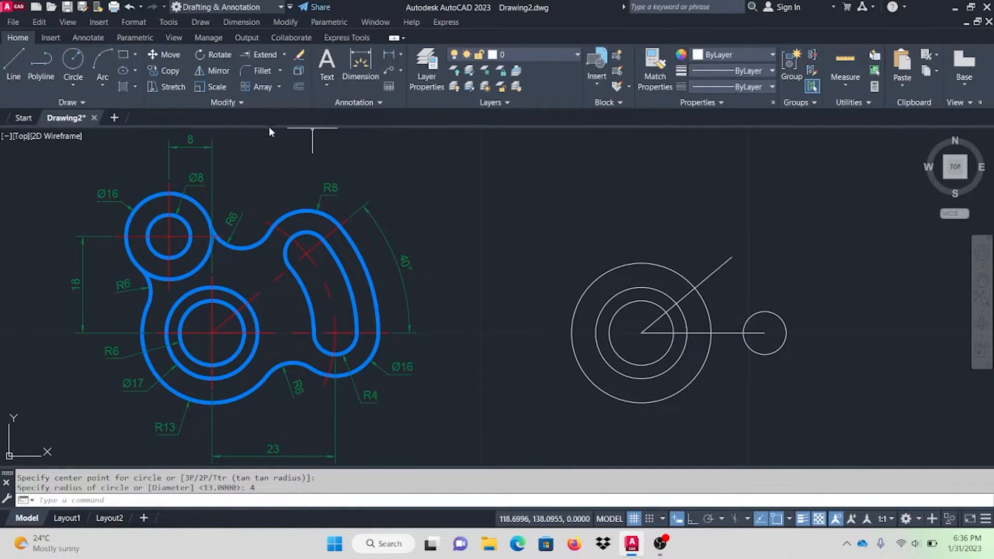
{"action": "left_click", "coordinate": [73, 86]}
{"action": "left_click", "coordinate": [99, 104]}
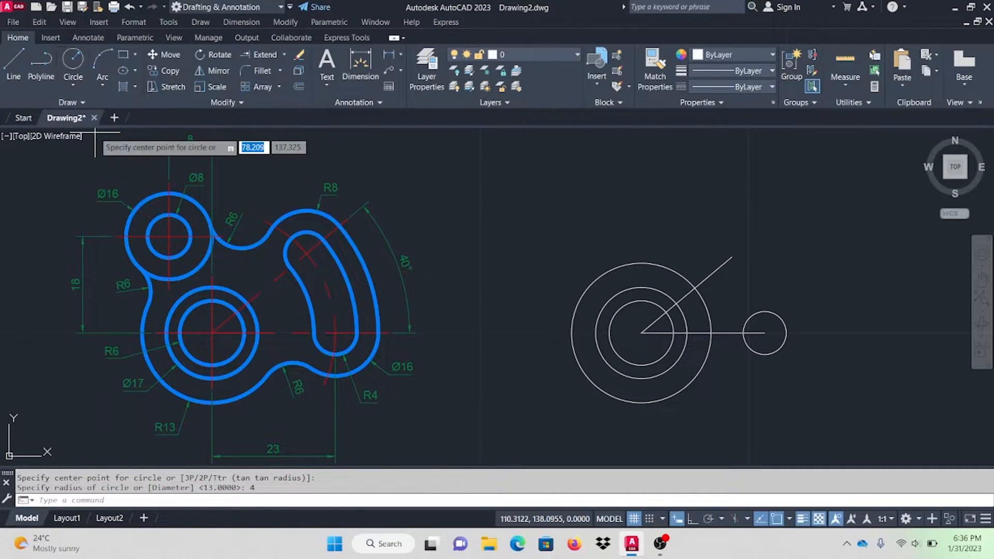
{"action": "left_click", "coordinate": [765, 333]}
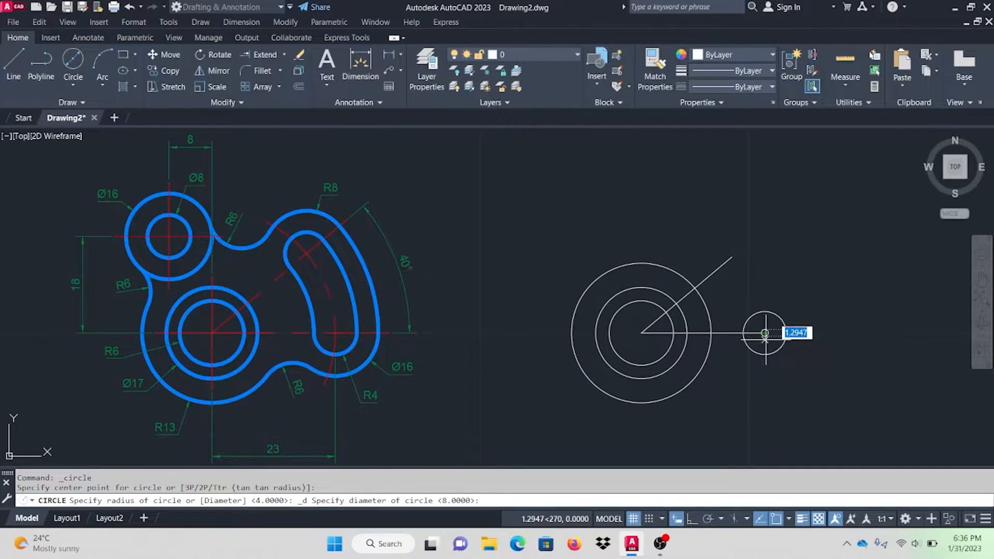
{"action": "key", "text": "Return"}
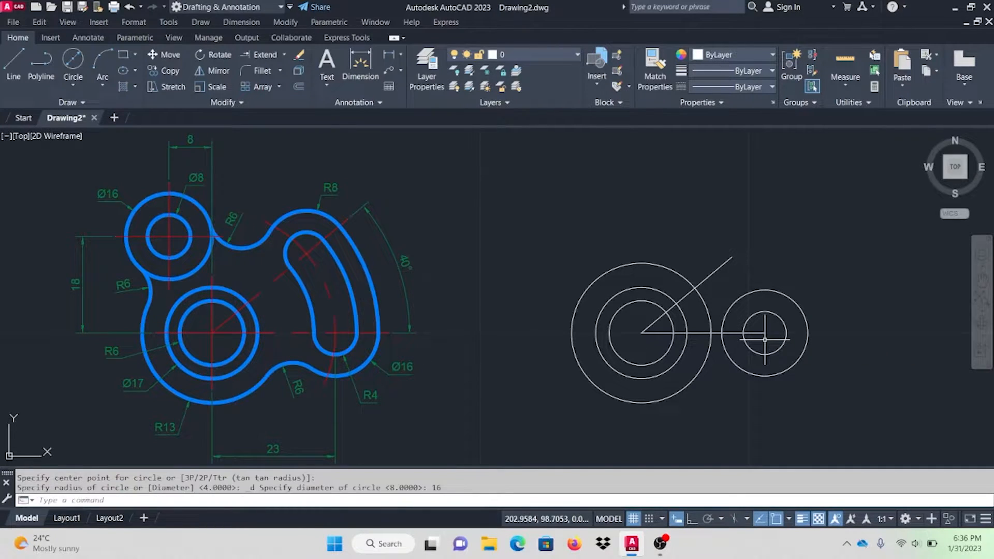
{"action": "left_click", "coordinate": [779, 317]}
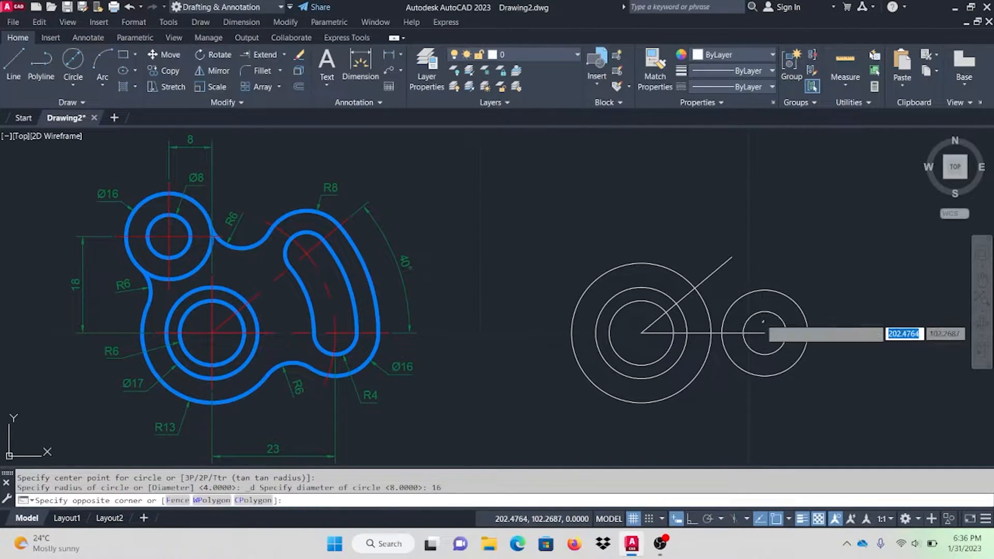
{"action": "left_click", "coordinate": [743, 288]}
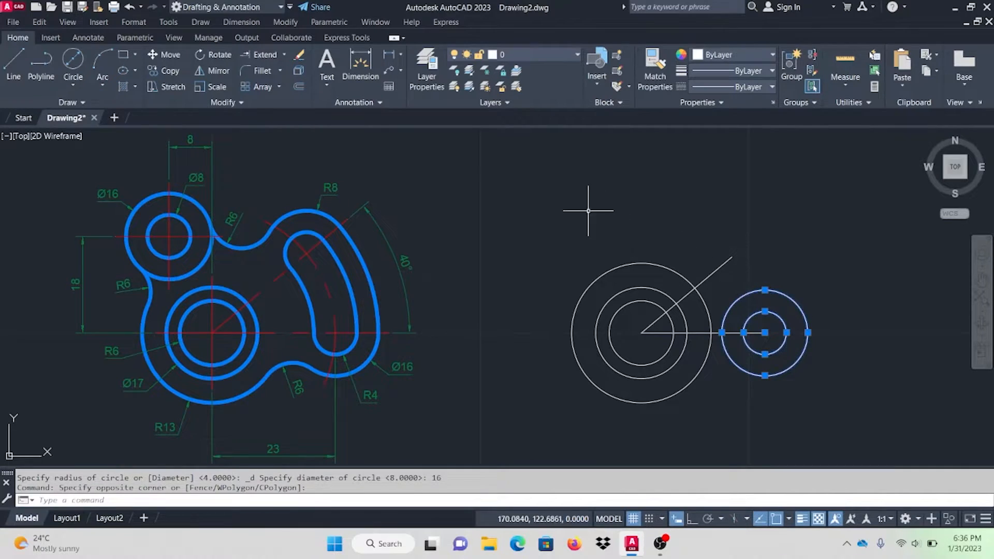
{"action": "left_click", "coordinate": [167, 71]}
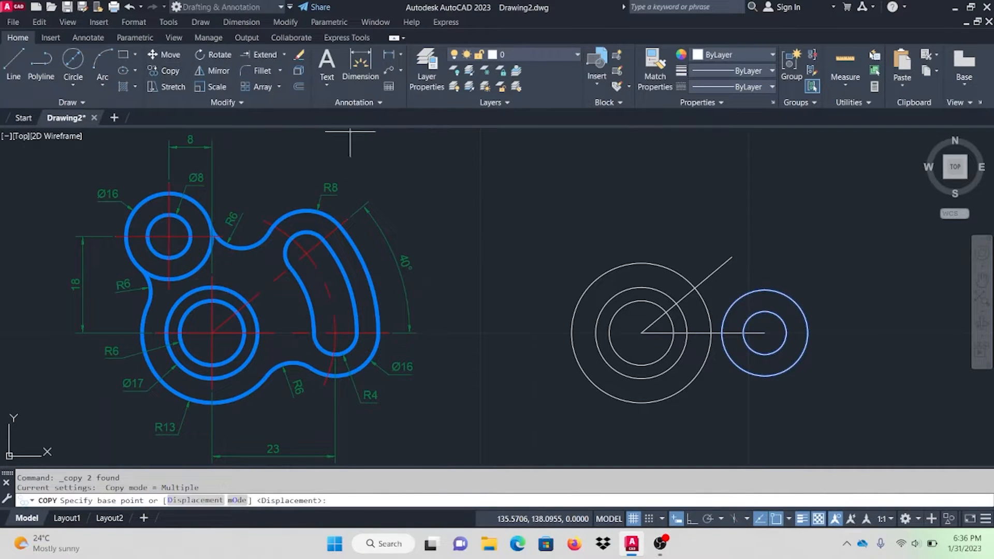
{"action": "left_click", "coordinate": [765, 333]}
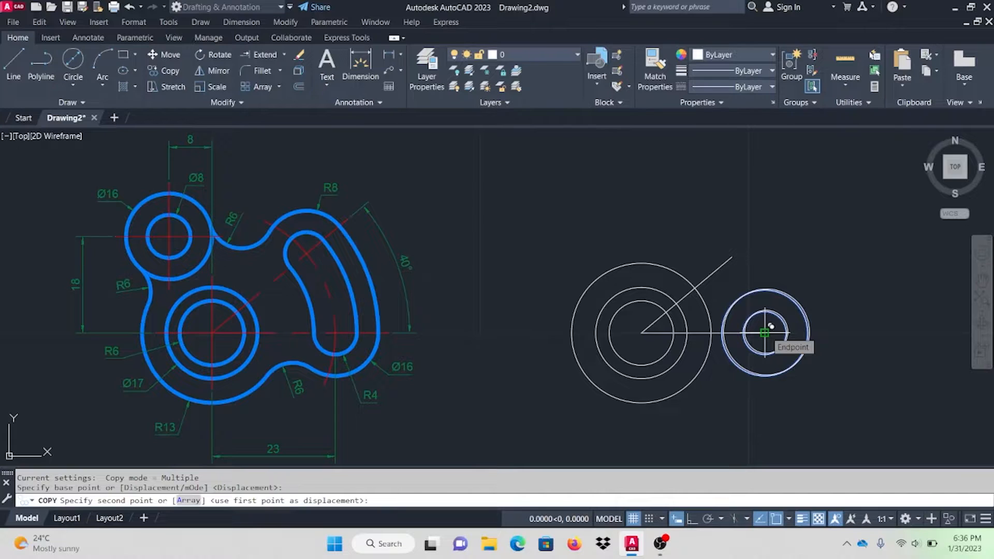
{"action": "key", "text": "Escape"}
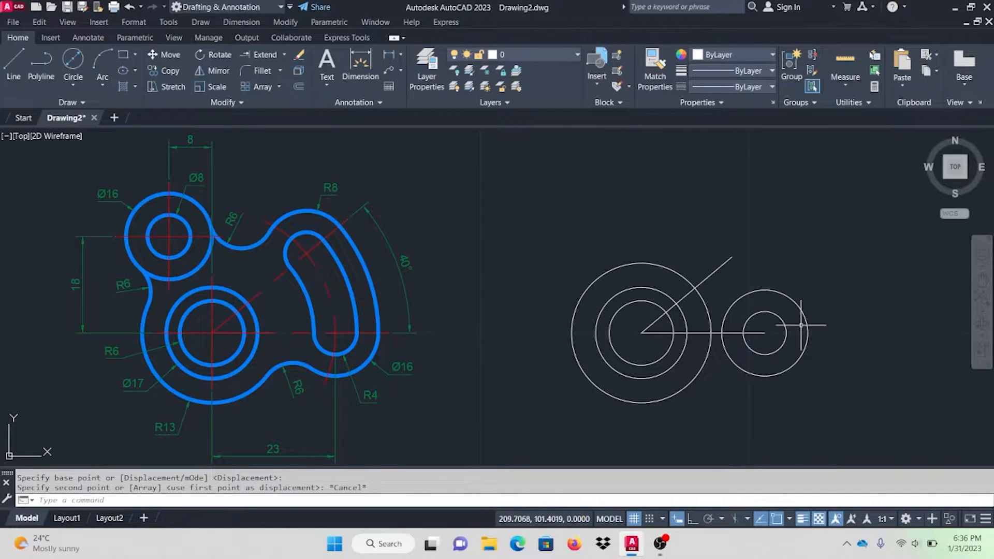
Step: Draw a construction circle from the centre of the concentric circles through the far end of the horizontal line
{"action": "left_click", "coordinate": [75, 67]}
{"action": "left_click", "coordinate": [73, 84]}
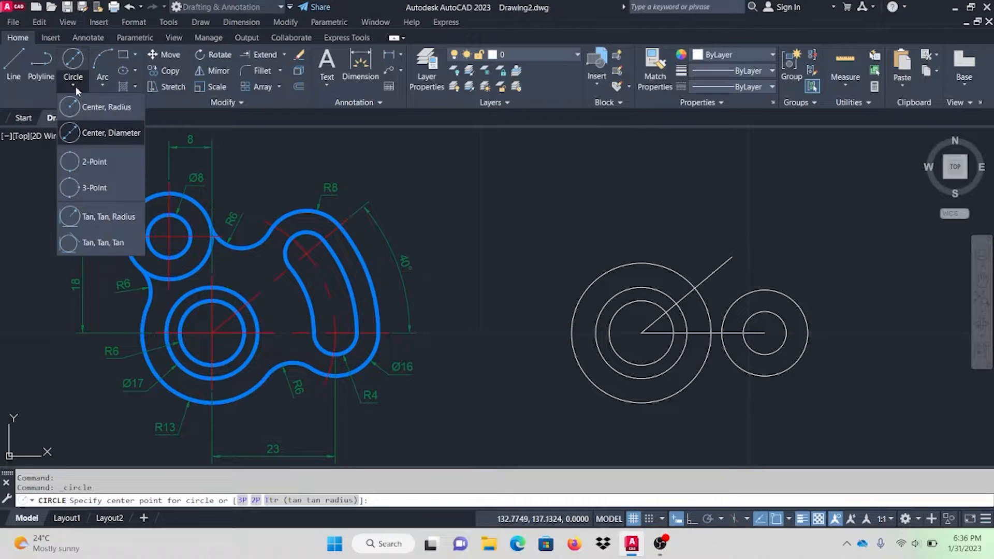
{"action": "left_click", "coordinate": [86, 109]}
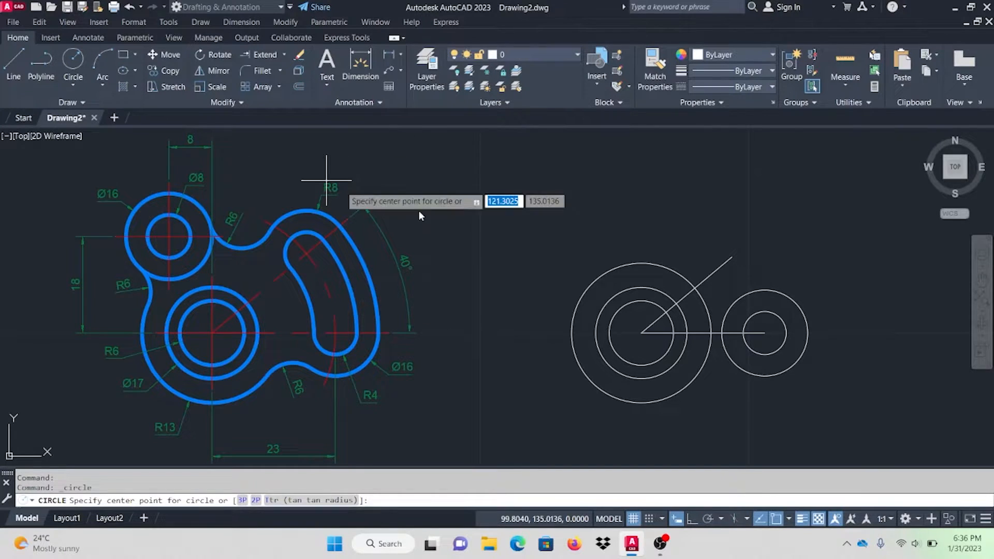
{"action": "left_click", "coordinate": [642, 333]}
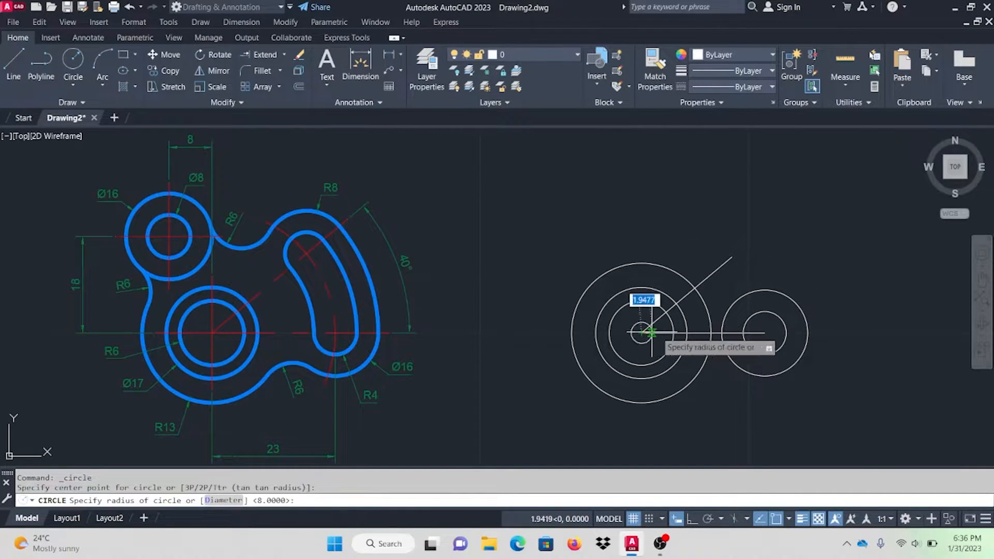
{"action": "left_click", "coordinate": [765, 333]}
{"action": "key", "text": "Escape"}
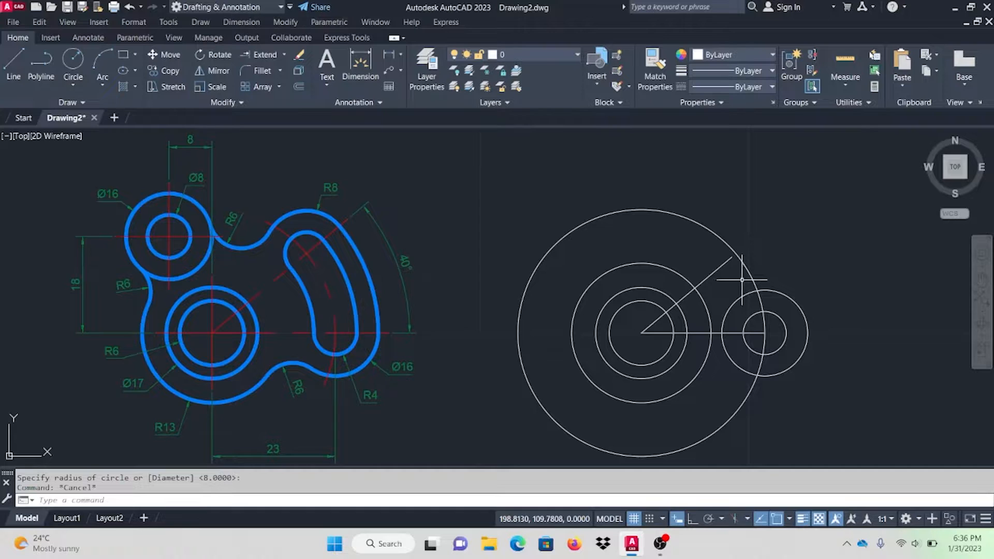
Step: Draw another circle from the same centre, reaching the outermost quadrant of the diameter 16 circle
{"action": "left_click", "coordinate": [73, 60]}
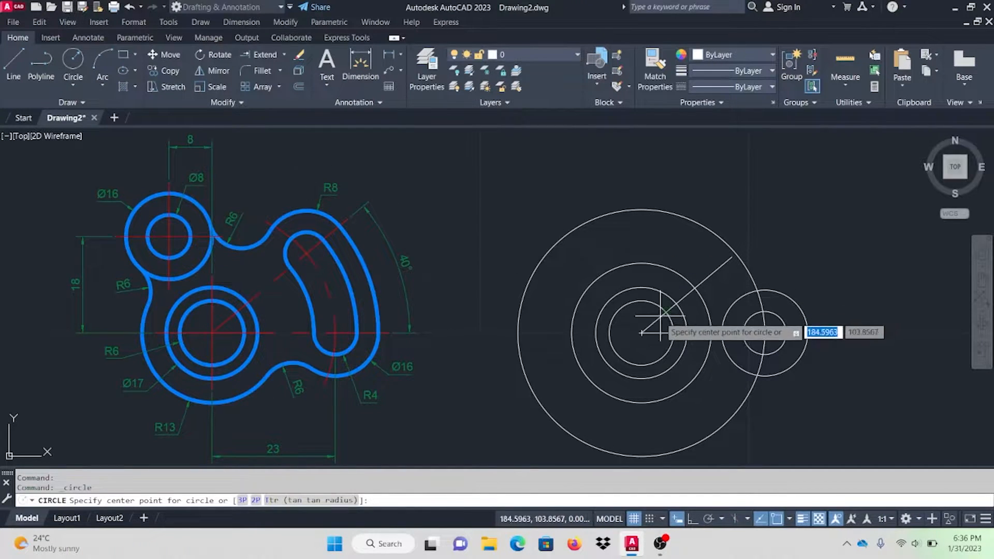
{"action": "left_click", "coordinate": [642, 333]}
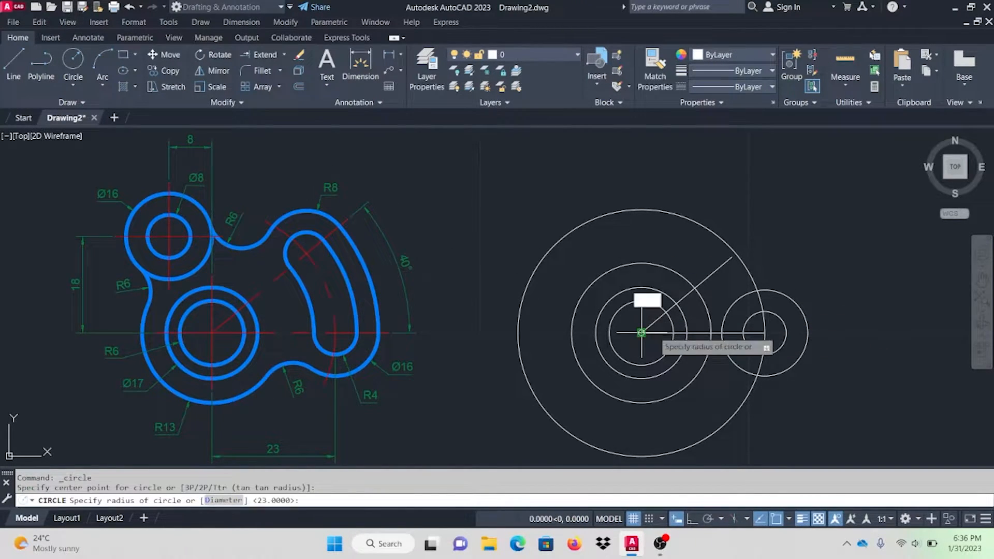
{"action": "left_click", "coordinate": [807, 333]}
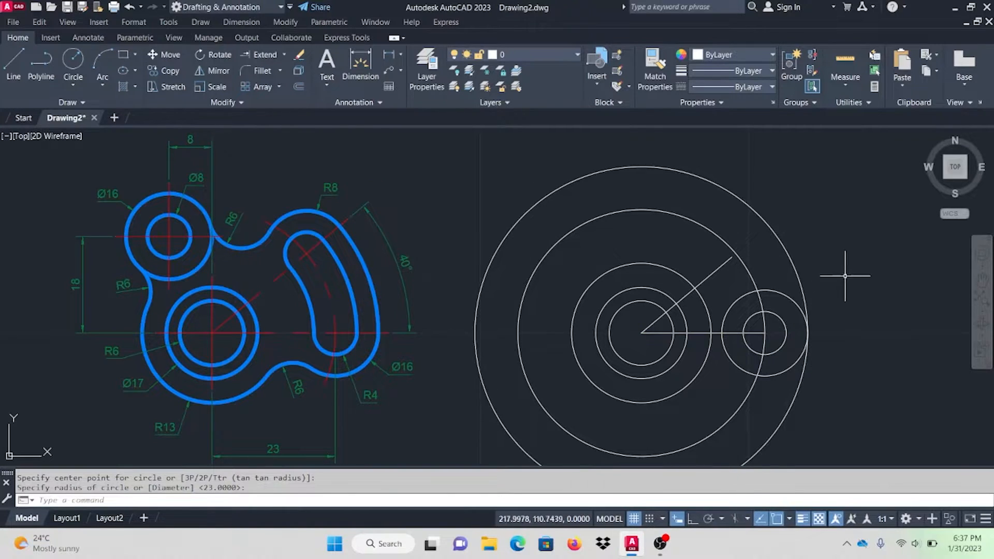
Step: Extend the 40° line and the horizontal line to the outermost circle
{"action": "left_click", "coordinate": [811, 265]}
{"action": "left_click", "coordinate": [772, 247]}
{"action": "left_click", "coordinate": [243, 54]}
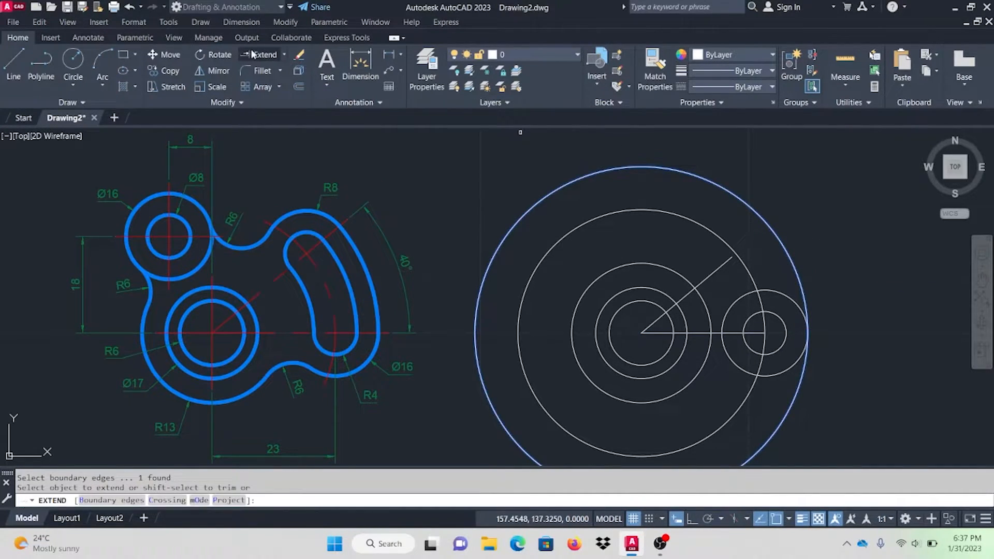
{"action": "left_click", "coordinate": [724, 263]}
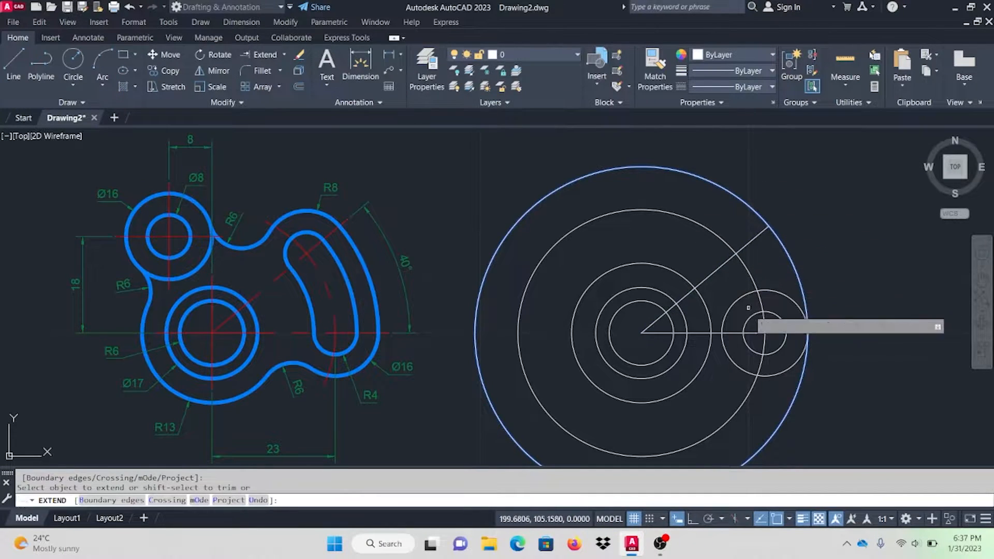
{"action": "key", "text": "Escape"}
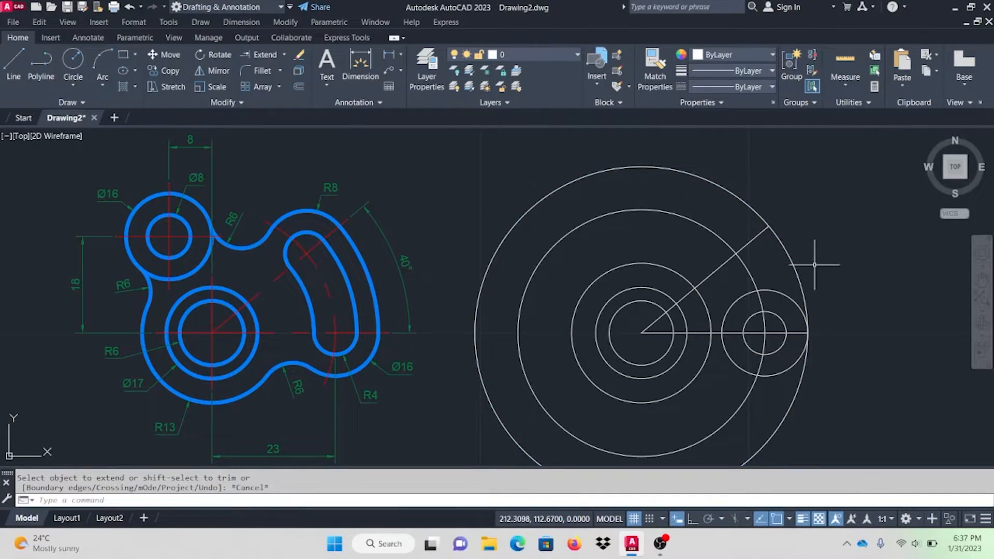
Step: Copy the radius 4 and diameter 16 circles from the horizontal line to where the 40° line crosses the middle construction circle
{"action": "left_click", "coordinate": [780, 321]}
{"action": "left_click", "coordinate": [779, 289]}
{"action": "left_click", "coordinate": [772, 284]}
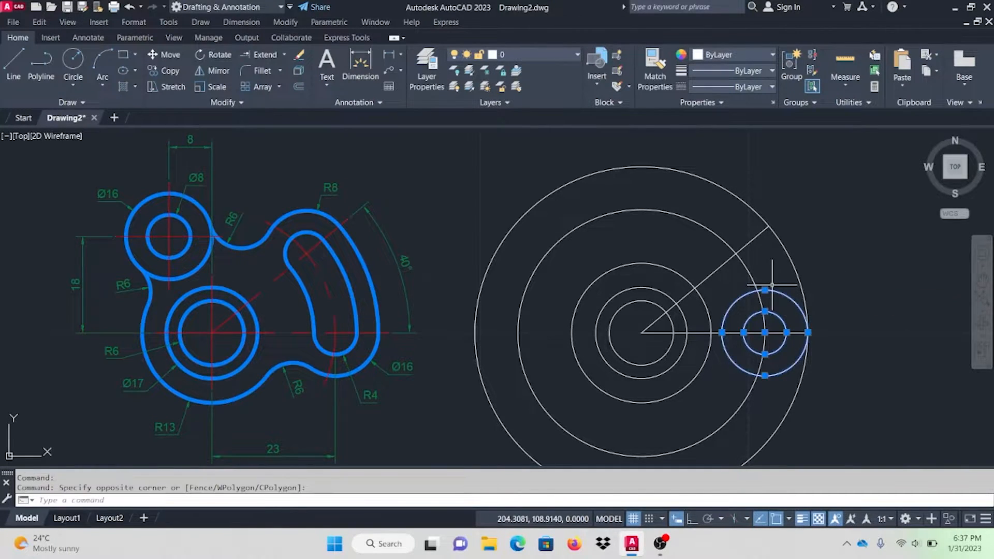
{"action": "left_click", "coordinate": [168, 70]}
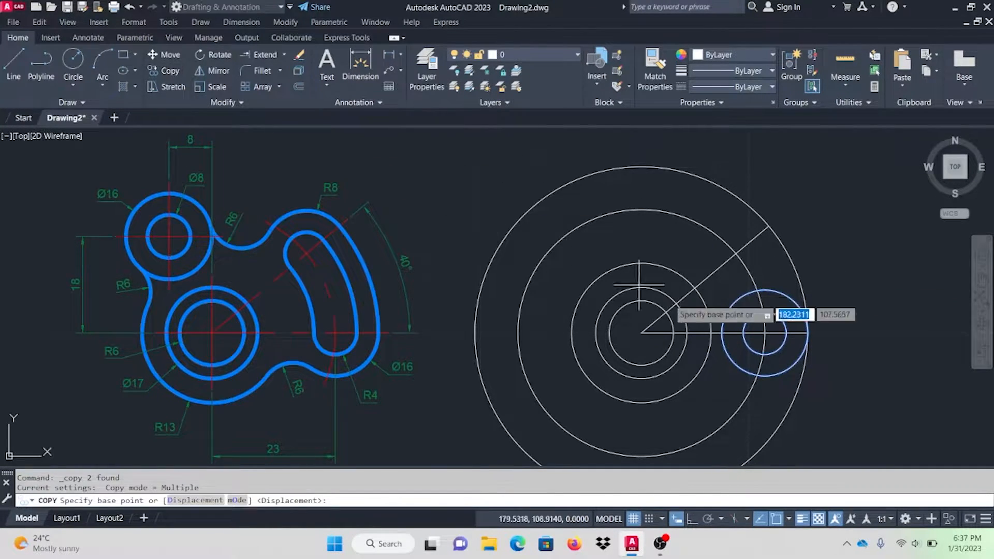
{"action": "left_click", "coordinate": [765, 333]}
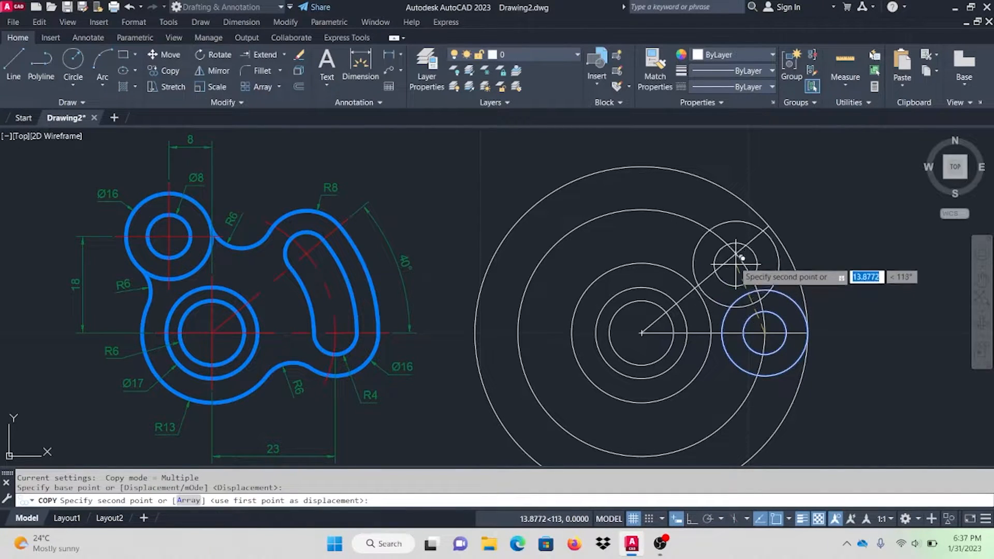
{"action": "left_click", "coordinate": [736, 253]}
{"action": "key", "text": "Escape"}
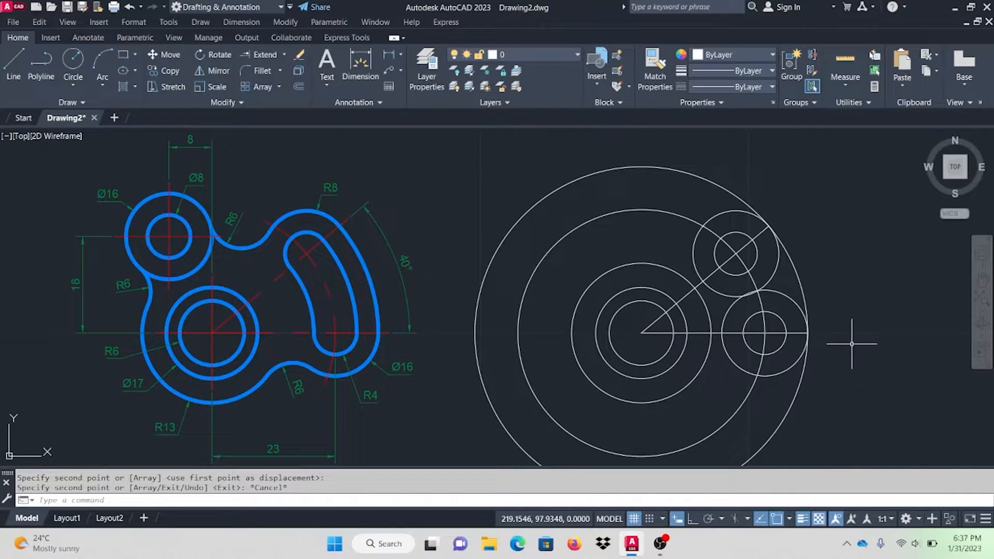
Step: Draw two circles from the main centre through the outer and inner crossings of the copied radius 4 circle with the 40° line
{"action": "left_click", "coordinate": [73, 60]}
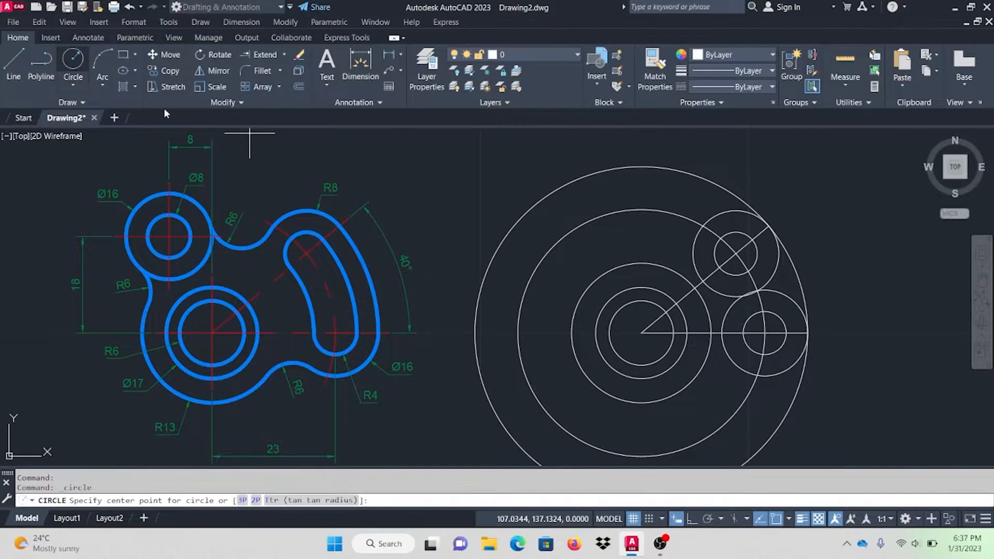
{"action": "left_click", "coordinate": [642, 333]}
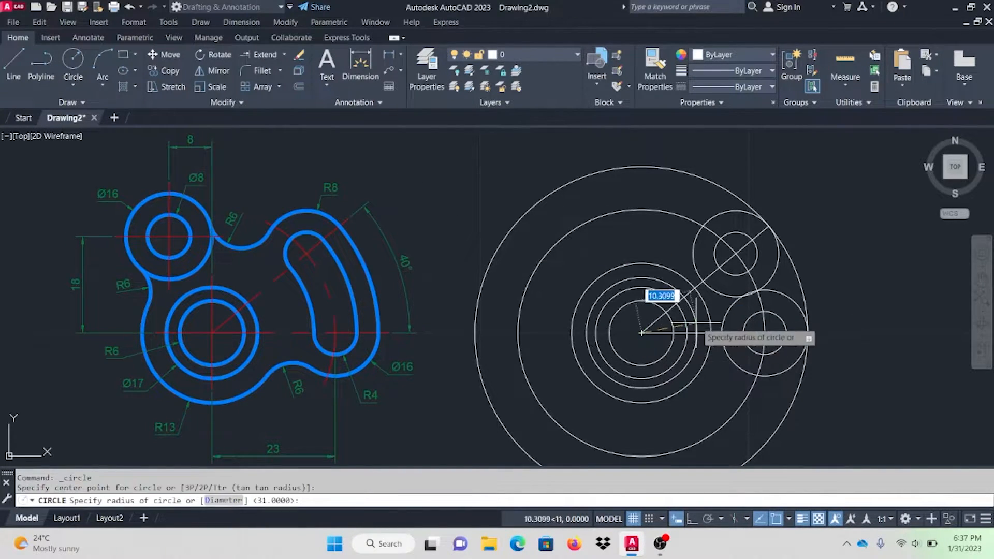
{"action": "left_click", "coordinate": [753, 240]}
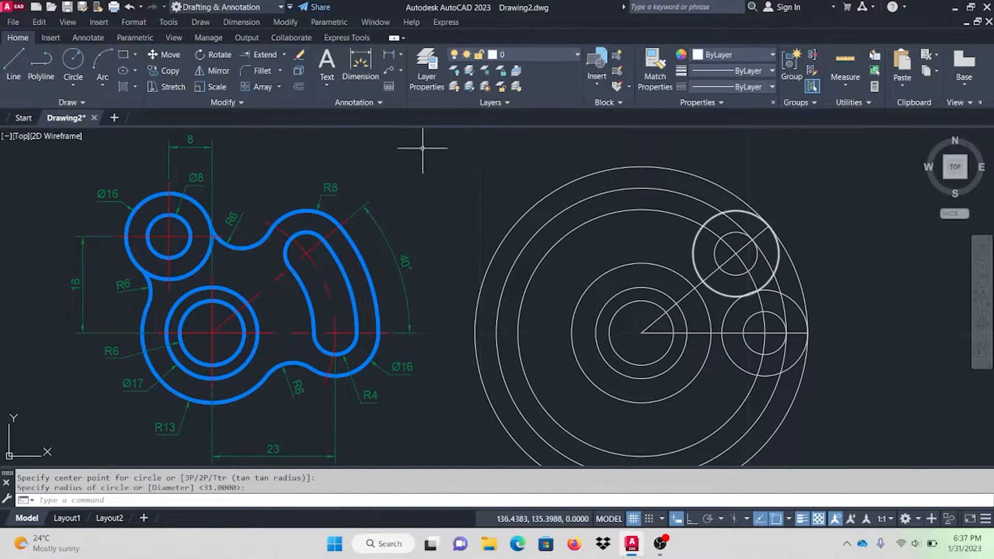
{"action": "left_click", "coordinate": [74, 58]}
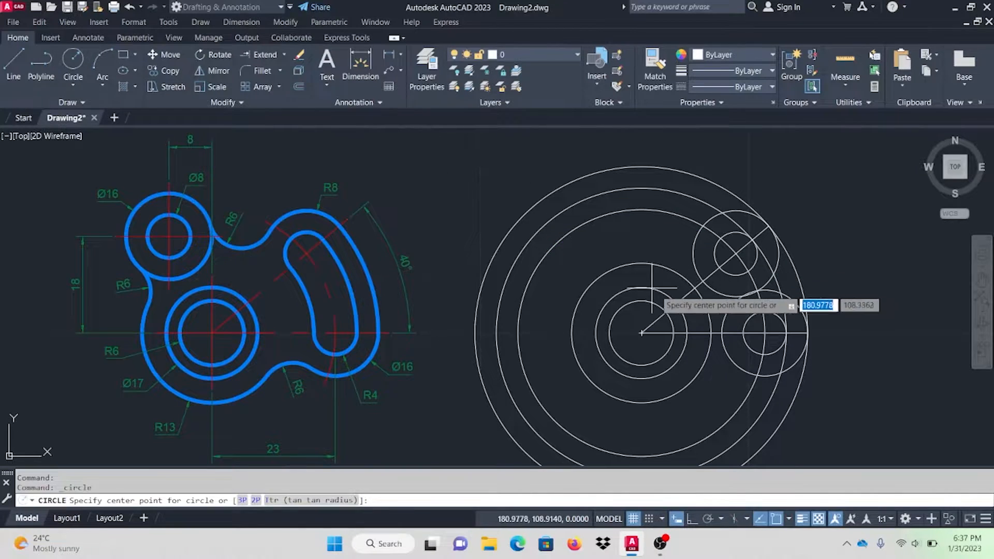
{"action": "left_click", "coordinate": [641, 333]}
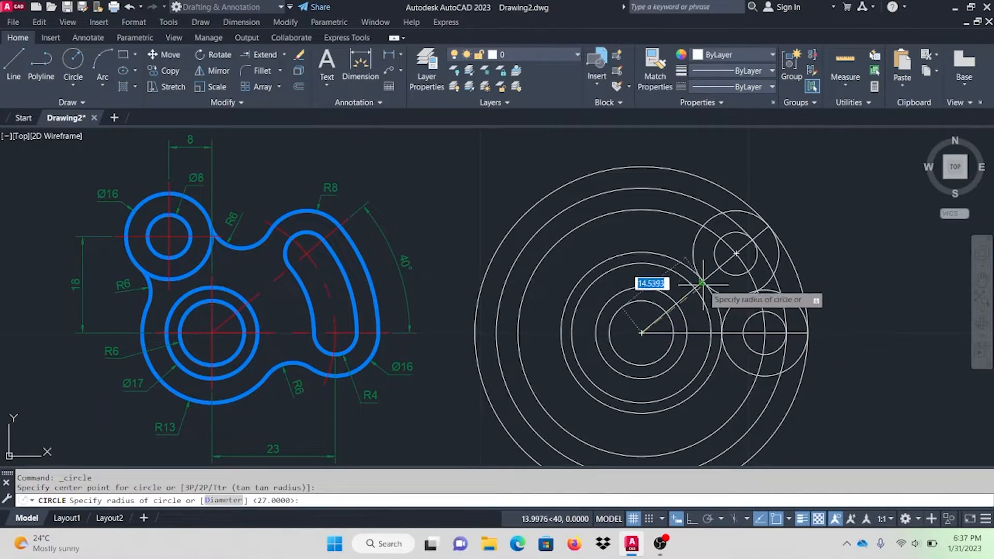
{"action": "key", "text": "Escape"}
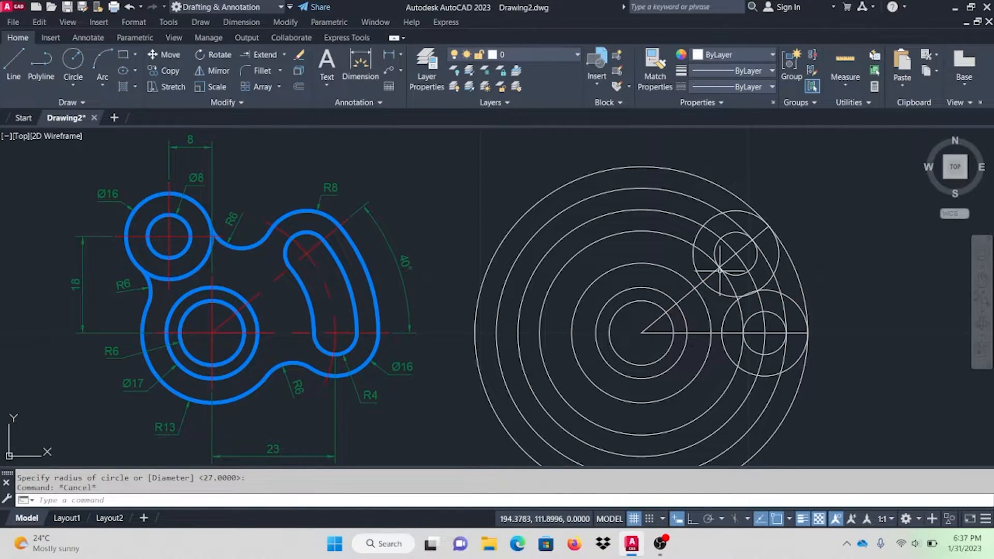
Step: Trim the two new circles against the radius 4 circles, keeping only the arcs that form the slot's long sides
{"action": "left_click", "coordinate": [756, 268]}
{"action": "left_click", "coordinate": [750, 317]}
{"action": "left_click", "coordinate": [283, 54]}
{"action": "left_click", "coordinate": [259, 72]}
{"action": "left_click", "coordinate": [725, 214]}
{"action": "left_click", "coordinate": [706, 251]}
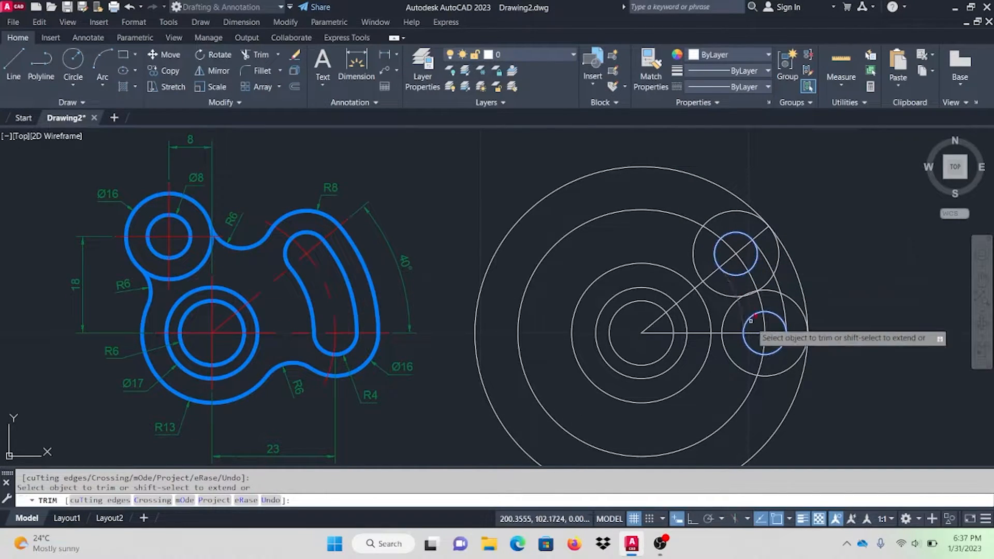
{"action": "key", "text": "Escape"}
Step: Trim the inner halves of both radius 4 circles against the slot's side arcs to leave a curved slot outline
{"action": "left_click", "coordinate": [782, 303]}
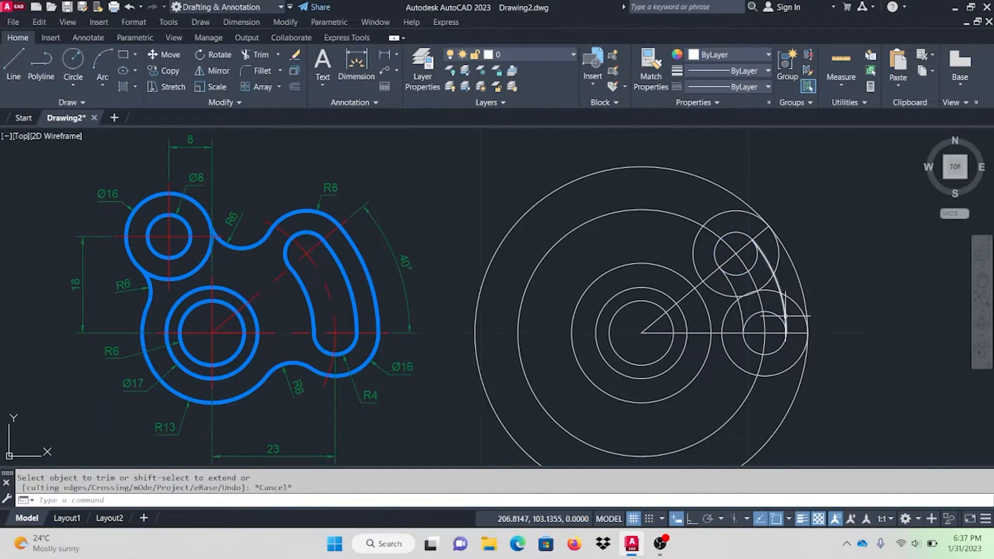
{"action": "left_click", "coordinate": [740, 306]}
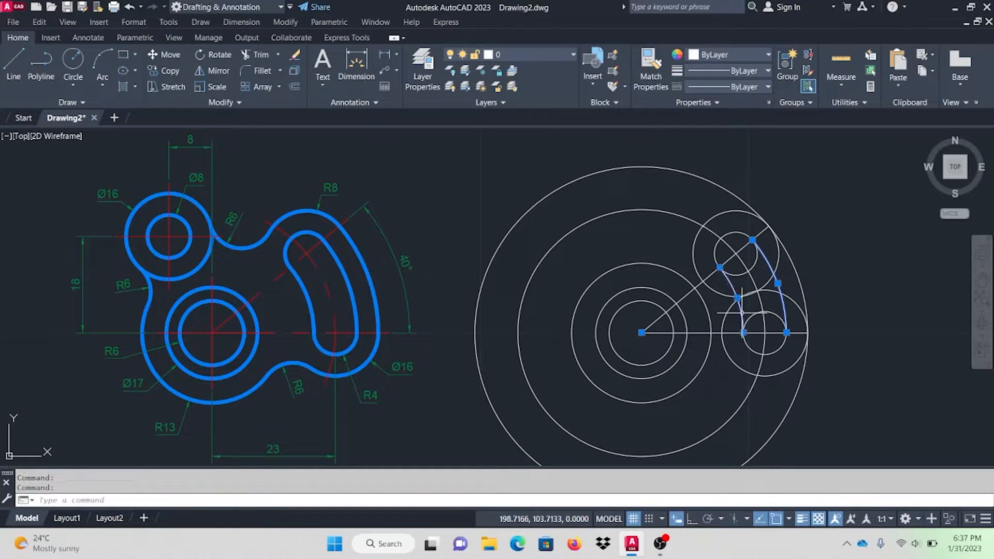
{"action": "left_click", "coordinate": [254, 55]}
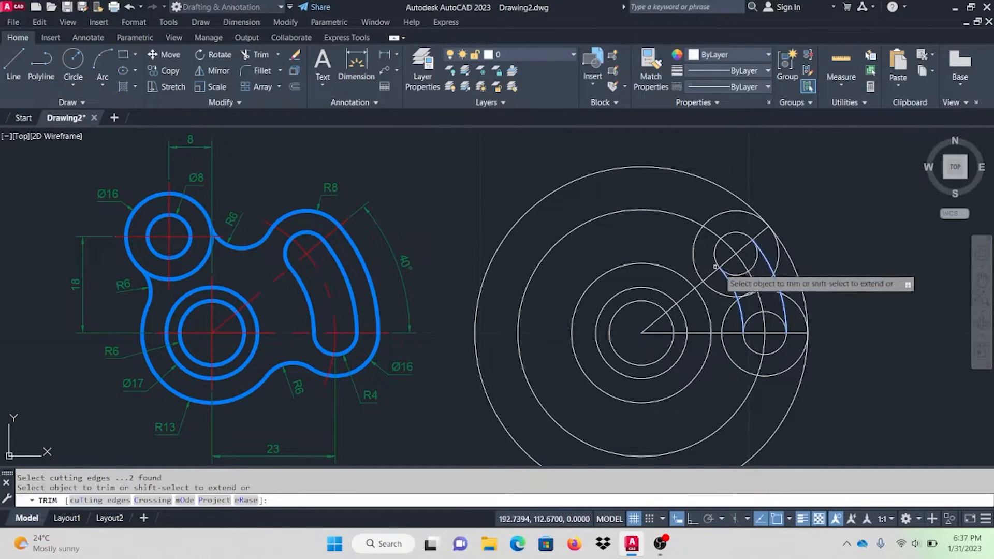
{"action": "left_click", "coordinate": [758, 312]}
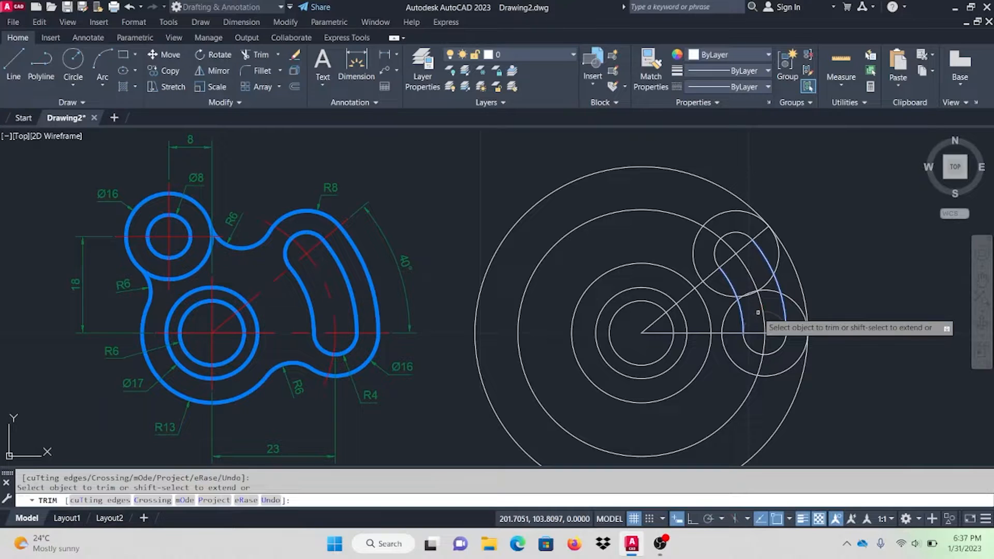
{"action": "key", "text": "Escape"}
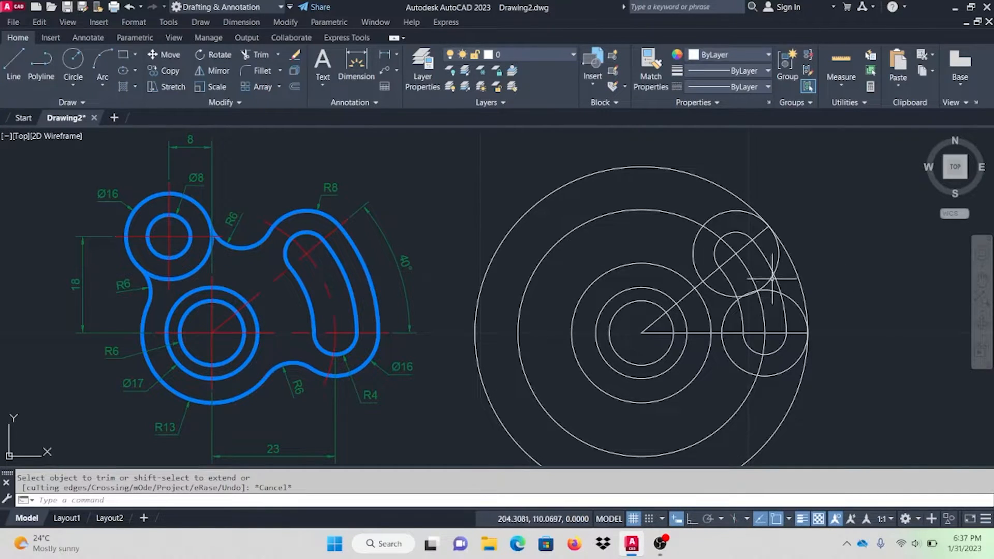
Step: Trim the outermost circle against the 40° and horizontal lines, keeping only the arc between them
{"action": "left_click", "coordinate": [771, 230]}
{"action": "left_click", "coordinate": [800, 333]}
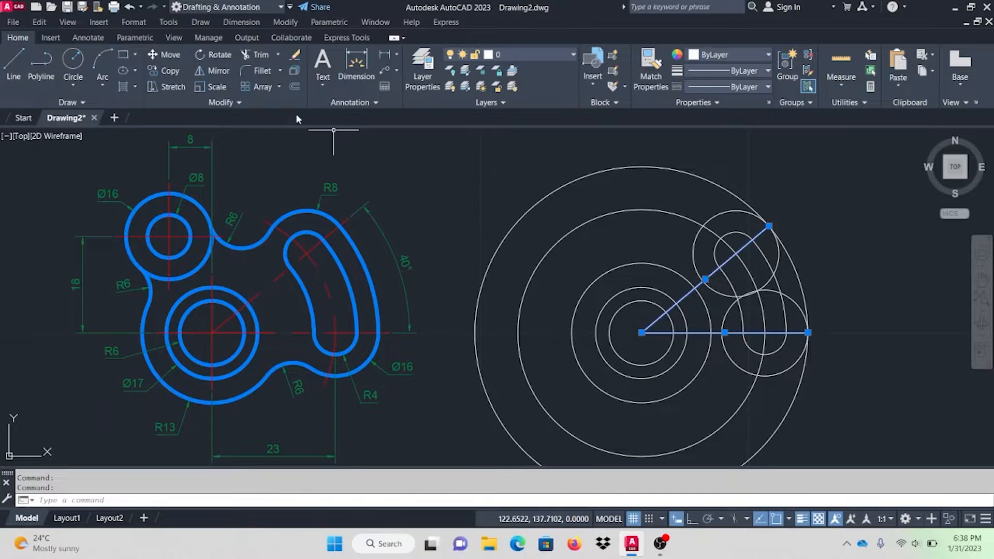
{"action": "left_click", "coordinate": [241, 54]}
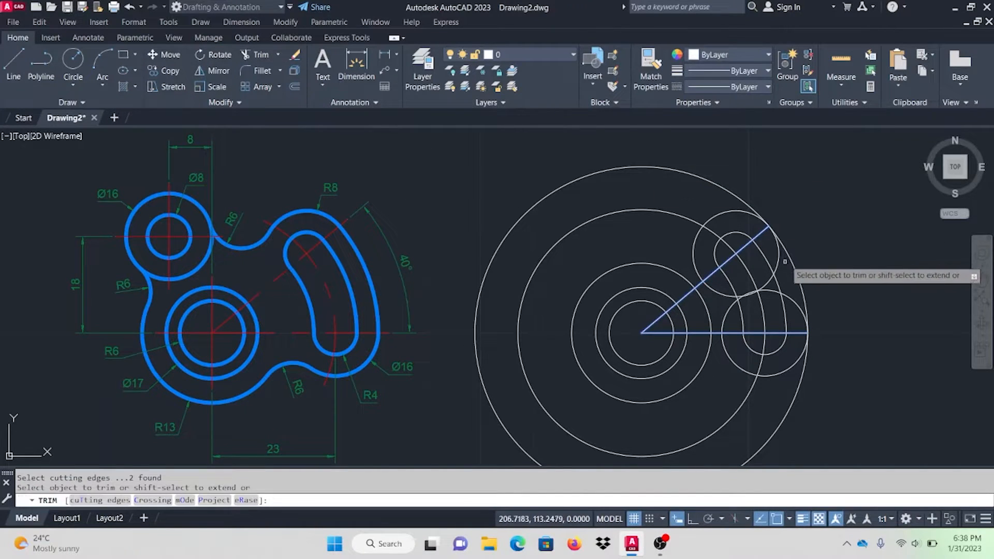
{"action": "left_click", "coordinate": [744, 202]}
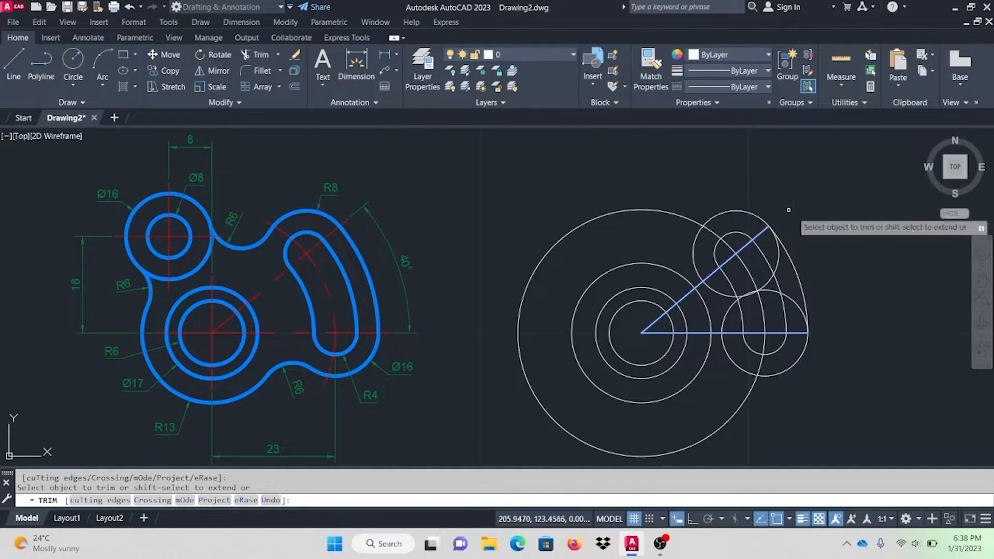
{"action": "key", "text": "Escape"}
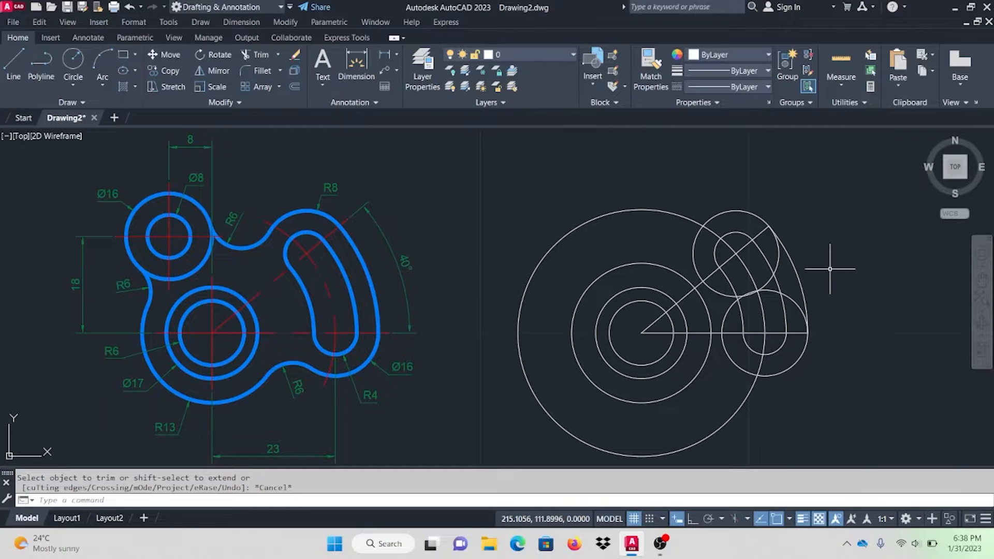
Step: Offset both diameter 16 circles around the slot ends outward by 2
{"action": "left_click", "coordinate": [726, 212]}
{"action": "left_click", "coordinate": [295, 86]}
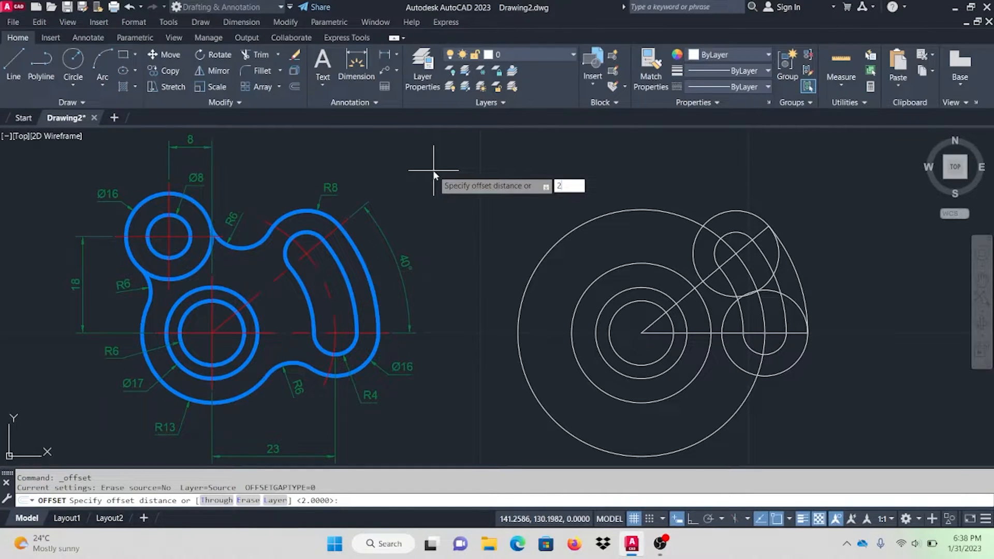
{"action": "key", "text": "Return"}
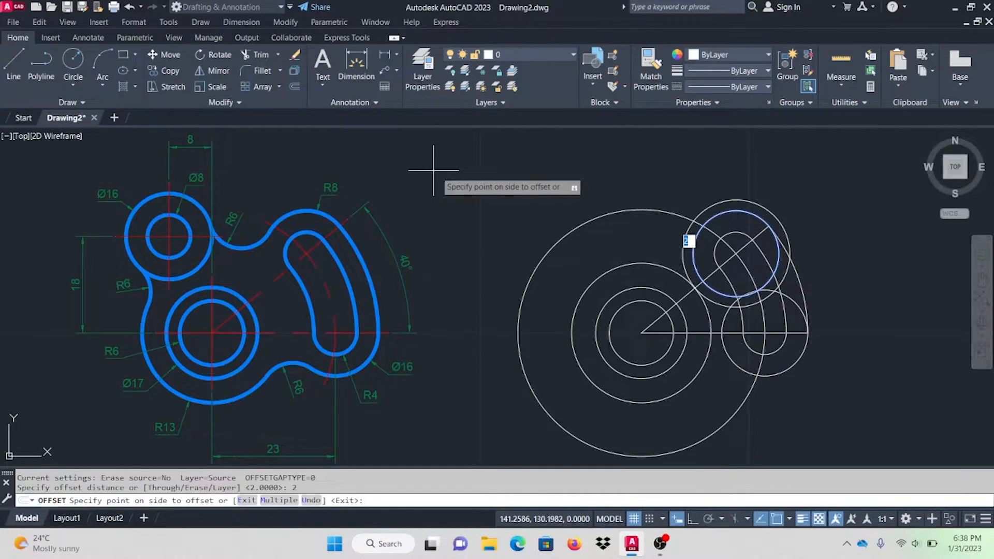
{"action": "left_click", "coordinate": [706, 184]}
{"action": "left_click", "coordinate": [796, 362]}
{"action": "left_click", "coordinate": [809, 385]}
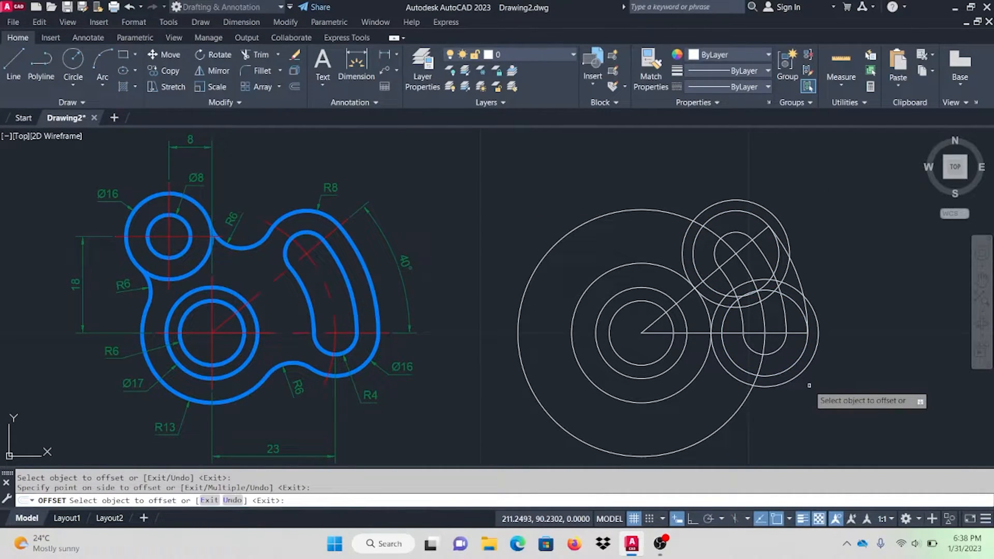
{"action": "key", "text": "Escape"}
Step: Trim the large construction circle against the two offset circles, leaving a short centreline arc through the slot
{"action": "left_click", "coordinate": [690, 229]}
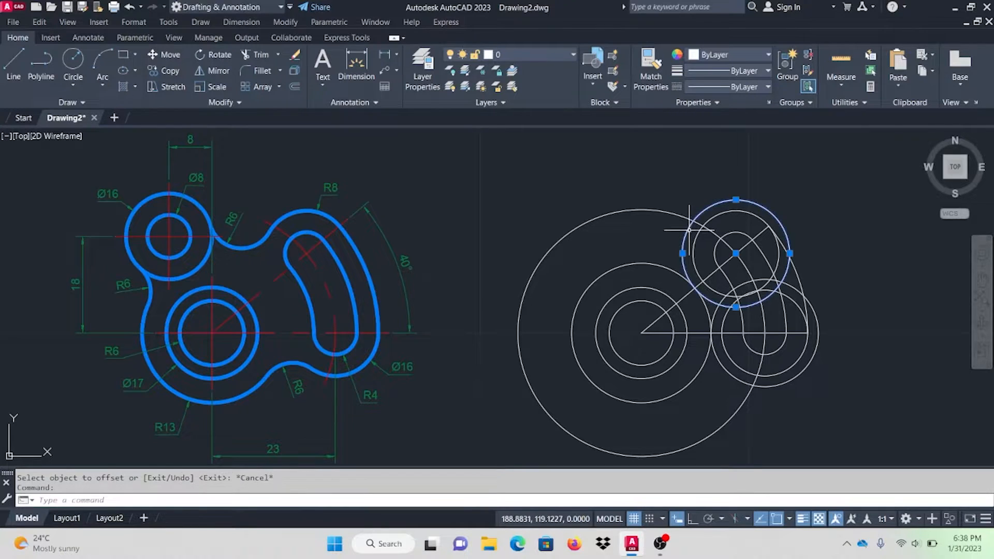
{"action": "left_click", "coordinate": [264, 55]}
{"action": "left_click", "coordinate": [651, 209]}
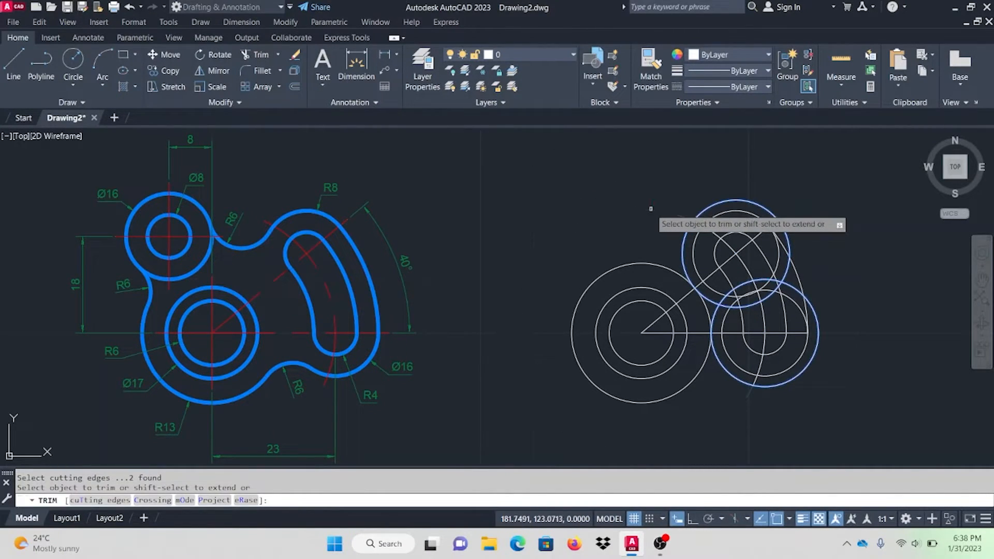
{"action": "key", "text": "Escape"}
Step: Delete the two offset circles around the slot ends
{"action": "left_click", "coordinate": [745, 200]}
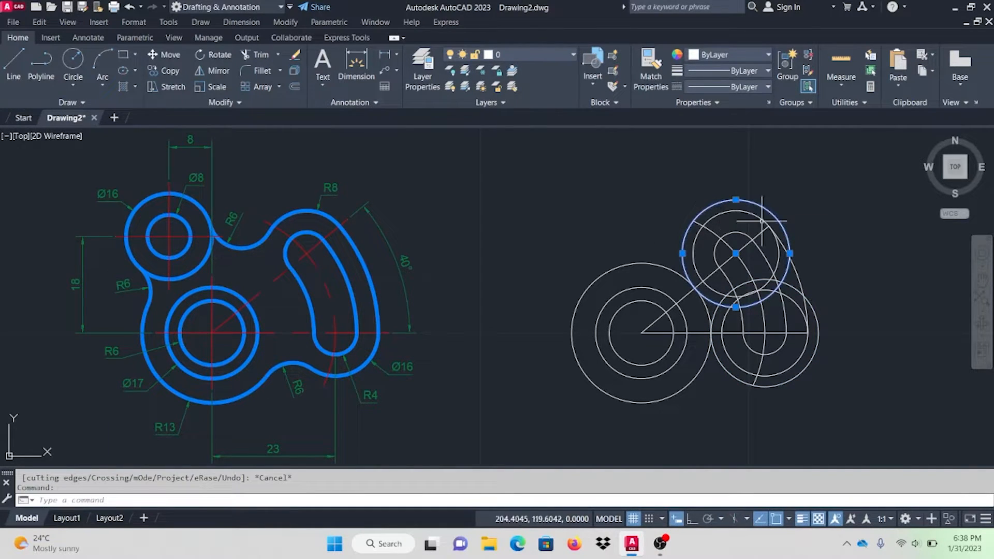
{"action": "left_click", "coordinate": [818, 322]}
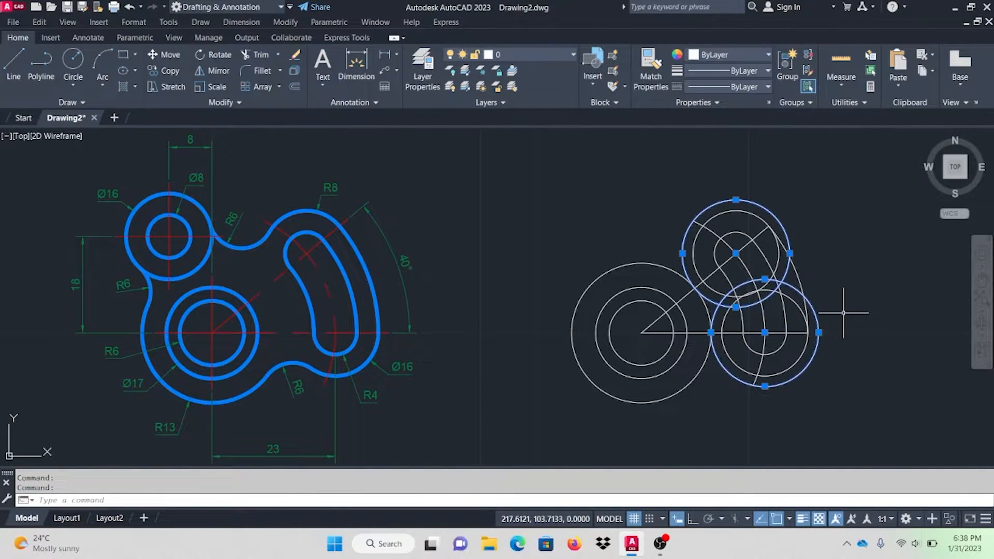
{"action": "key", "text": "Delete"}
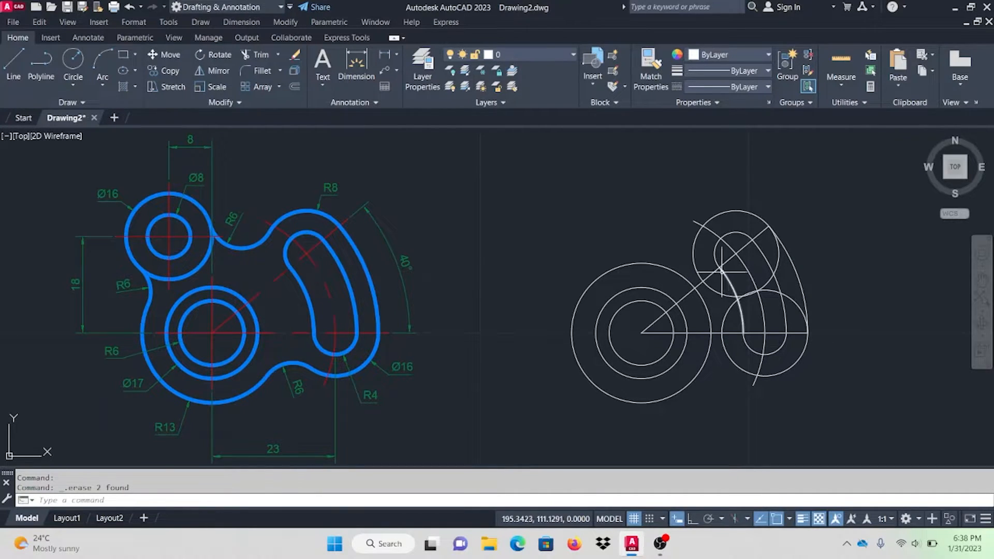
Step: Draw a line 18 units long at 90° from the centre of the concentric circles
{"action": "left_click", "coordinate": [14, 65]}
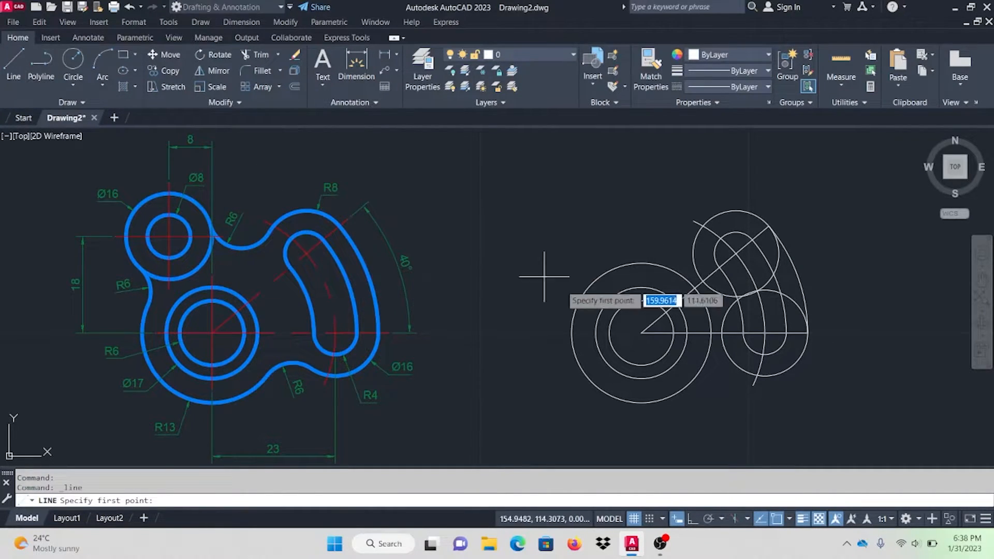
{"action": "left_click", "coordinate": [642, 333]}
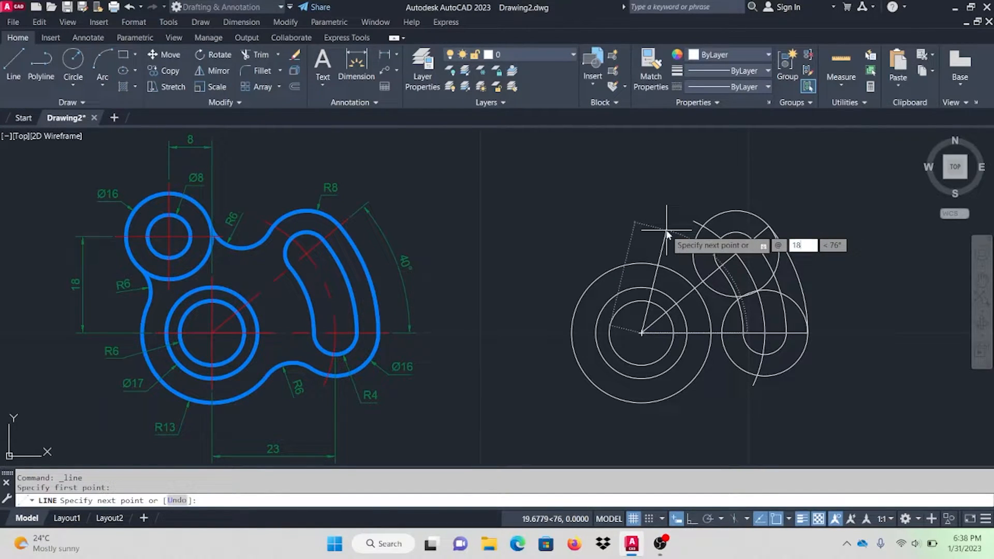
{"action": "key", "text": "Tab"}
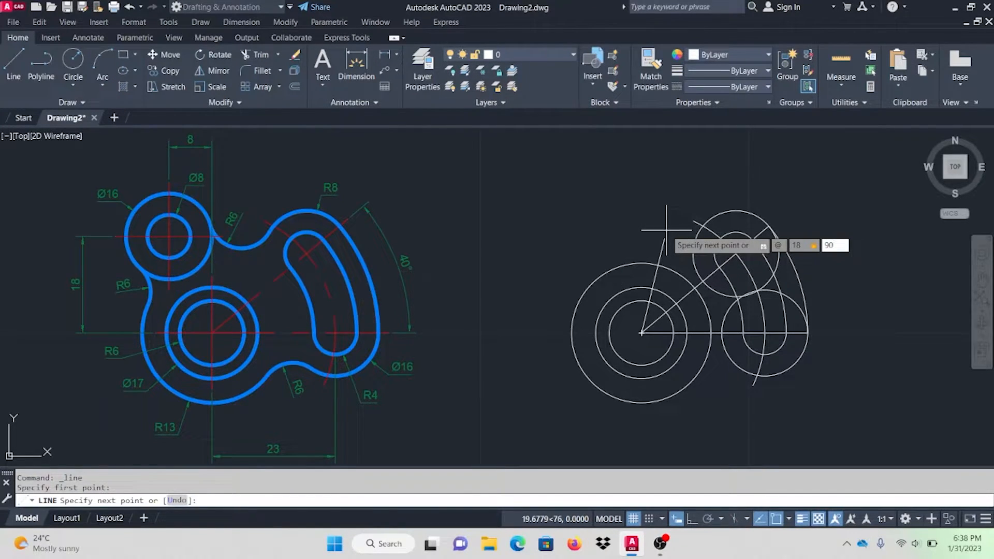
{"action": "key", "text": "Return"}
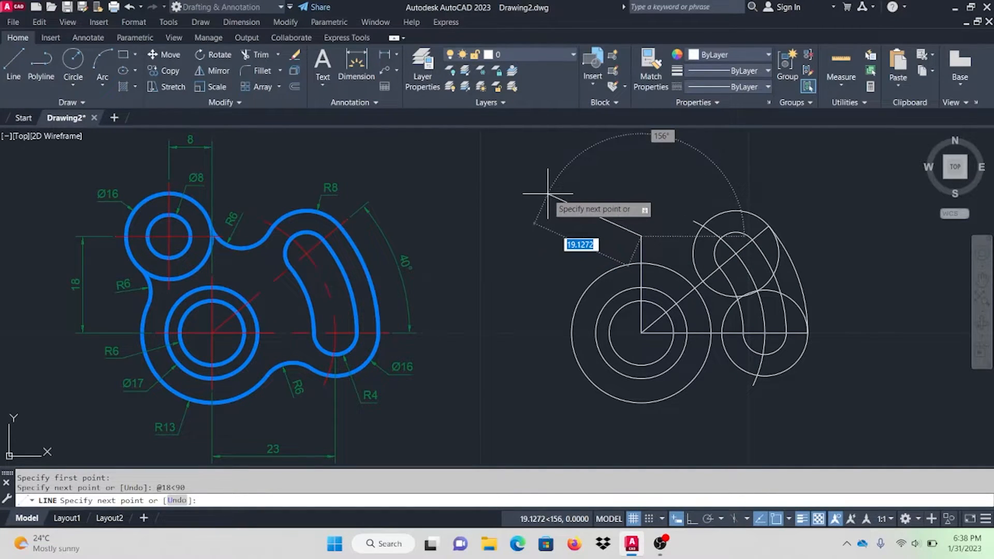
Step: Continue the line from the top of the vertical segment 8 units at 180°, and end it there
{"action": "type", "text": "@"}
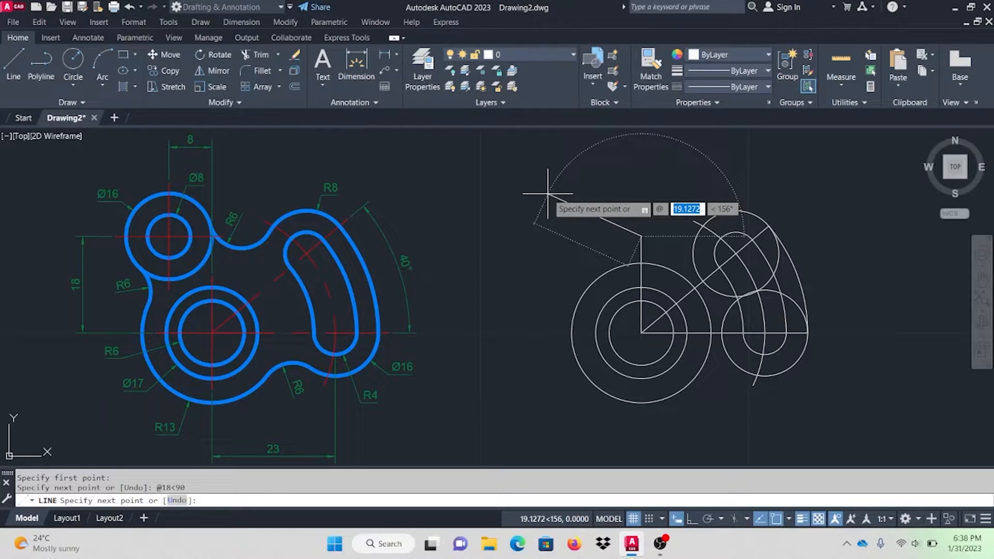
{"action": "type", "text": "8"}
{"action": "key", "text": "Tab"}
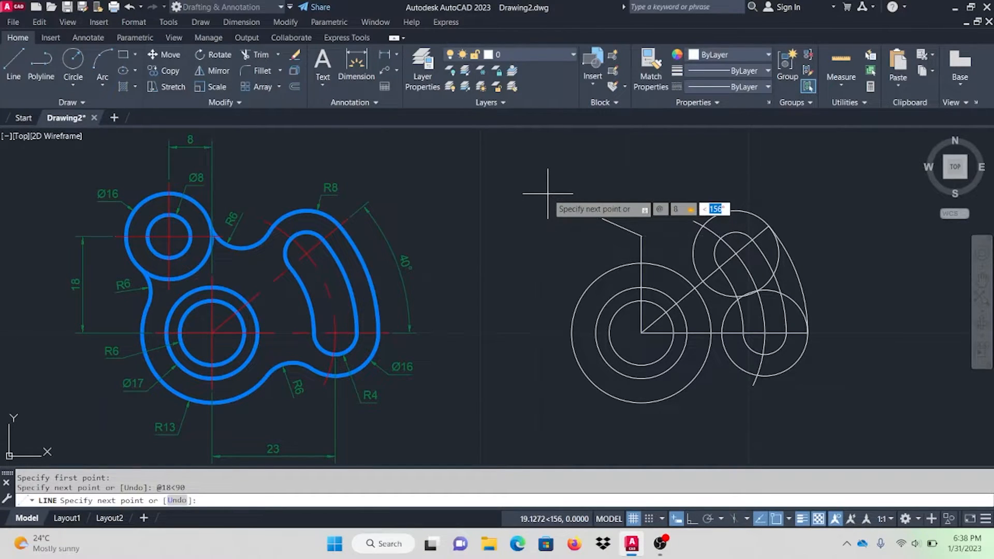
{"action": "key", "text": "Return"}
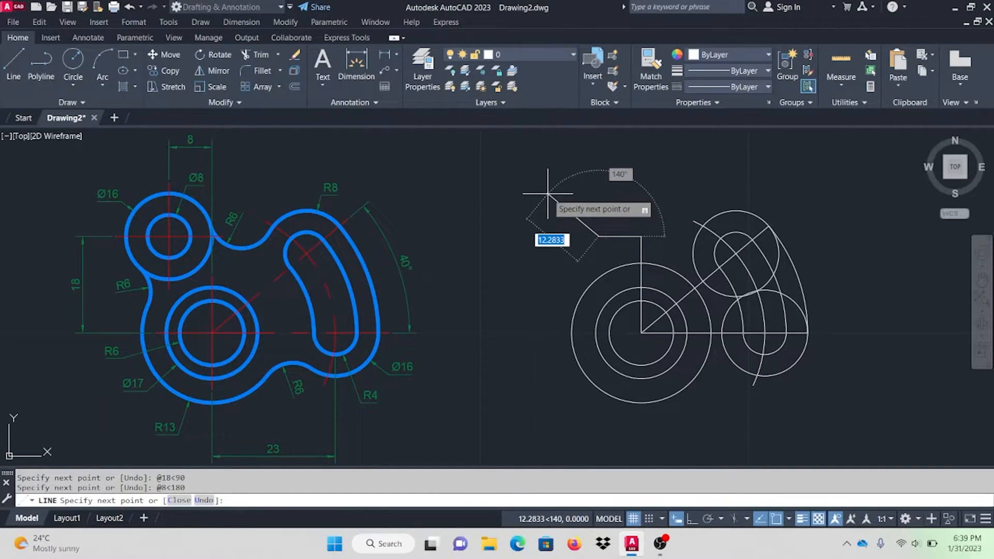
{"action": "key", "text": "Return"}
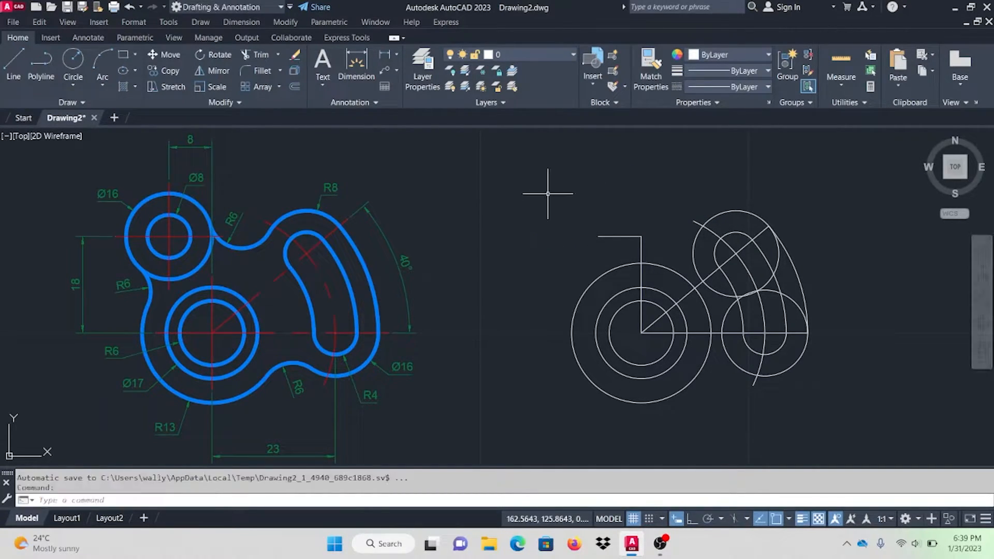
{"action": "left_click", "coordinate": [71, 80]}
{"action": "left_click", "coordinate": [91, 108]}
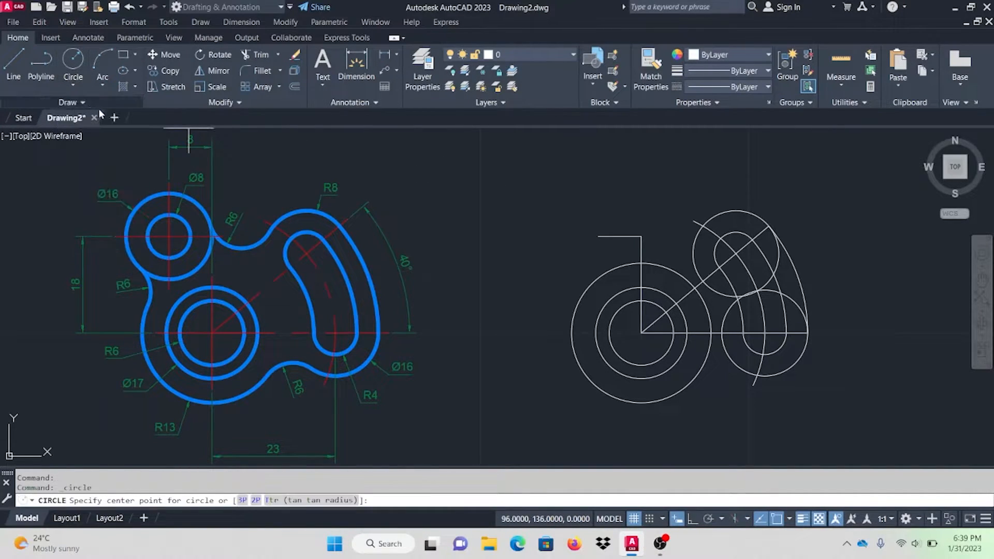
{"action": "key", "text": "Escape"}
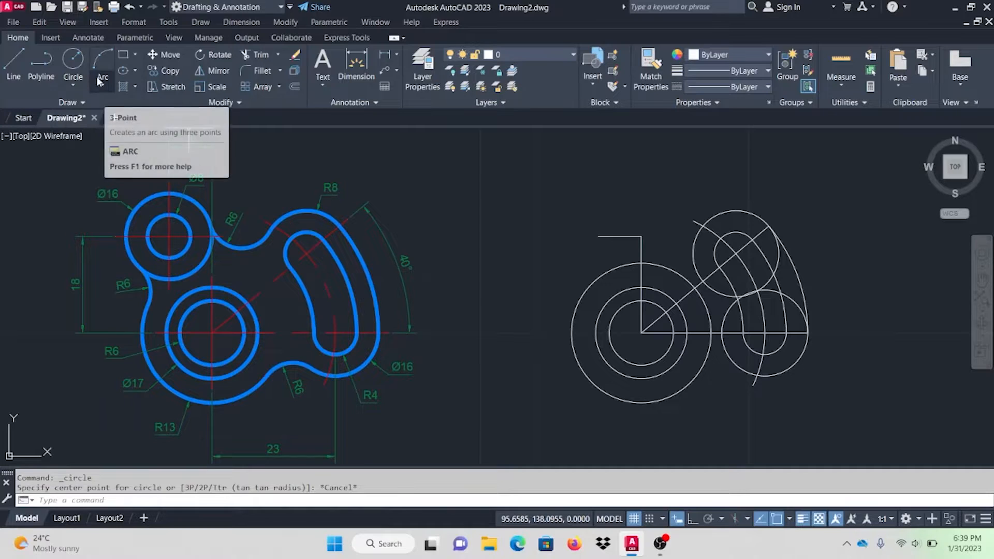
Step: Draw a diameter 8 circle centred on the free end of the 8-unit horizontal line
{"action": "left_click", "coordinate": [78, 80]}
{"action": "left_click", "coordinate": [98, 115]}
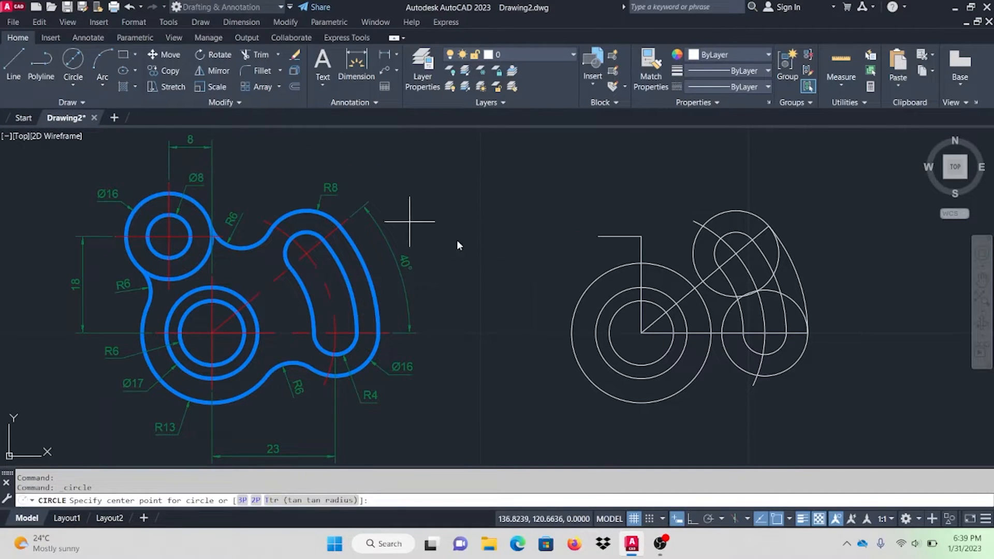
{"action": "left_click", "coordinate": [599, 237]}
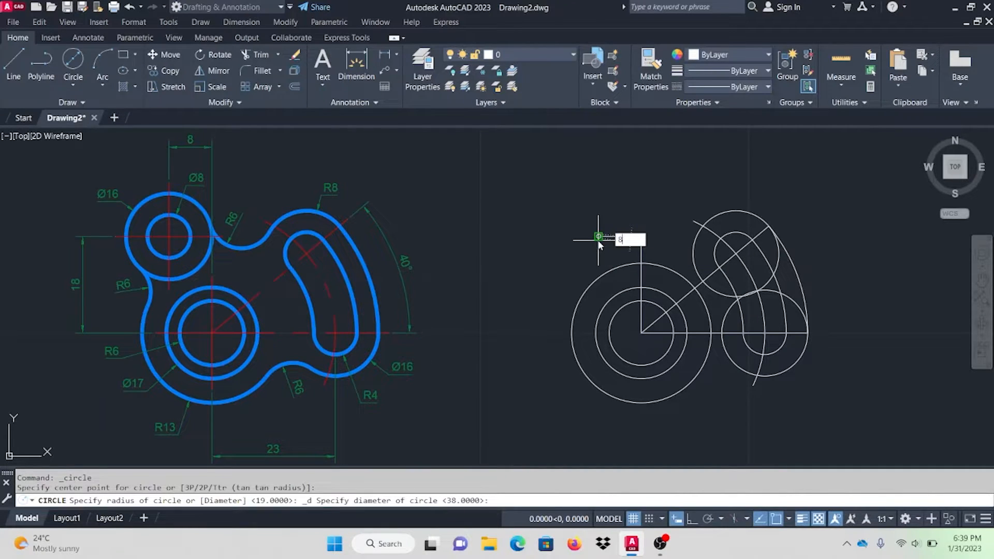
{"action": "type", "text": "8"}
{"action": "key", "text": "Return"}
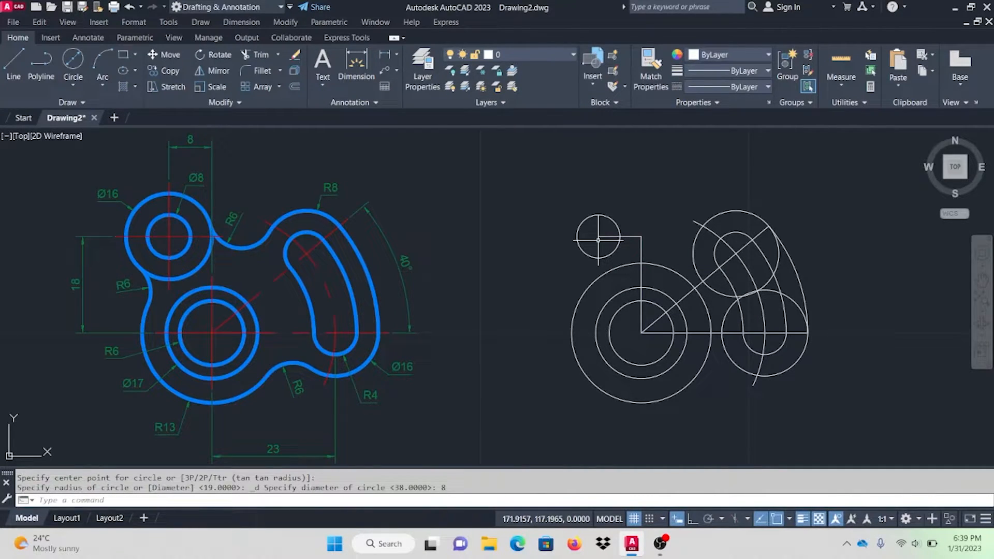
Step: Draw a diameter 16 circle concentric with the diameter 8 boss circle
{"action": "left_click", "coordinate": [70, 79]}
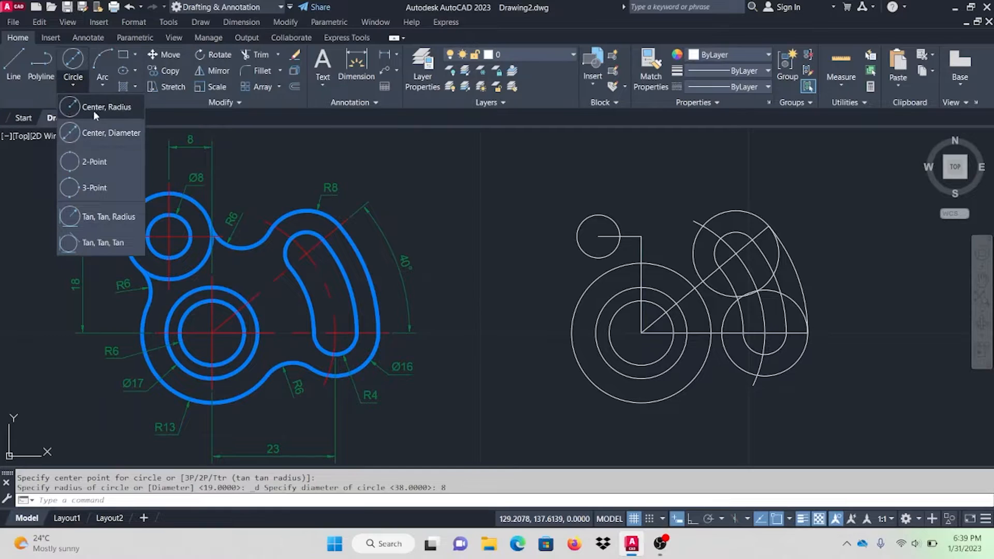
{"action": "left_click", "coordinate": [95, 134]}
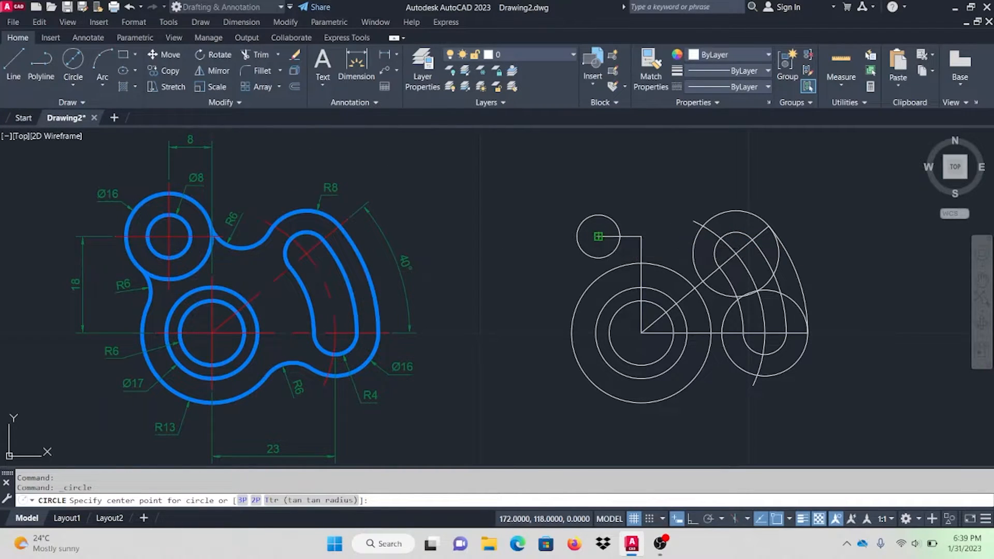
{"action": "left_click", "coordinate": [598, 236]}
{"action": "type", "text": "16"}
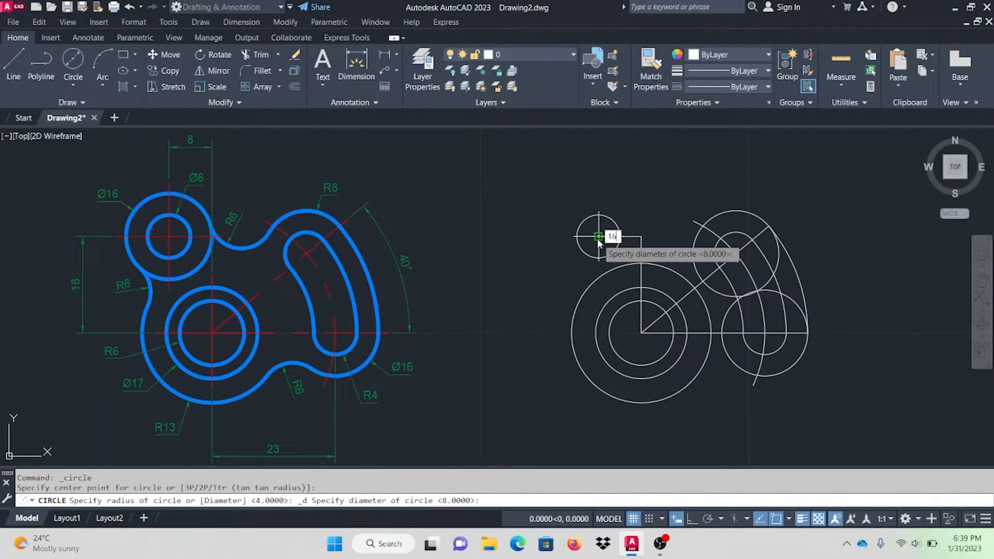
{"action": "key", "text": "Return"}
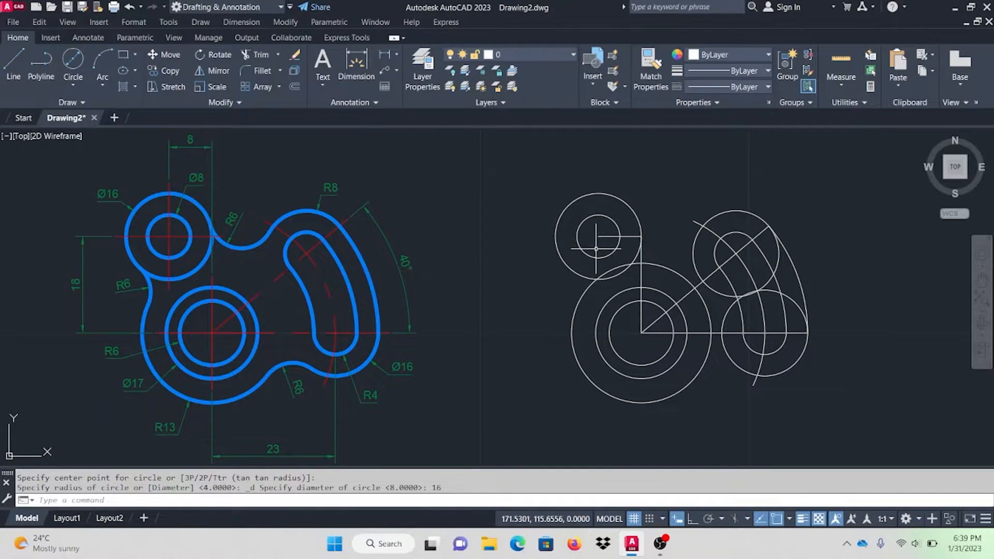
{"action": "key", "text": "Escape"}
{"action": "left_click", "coordinate": [76, 84]}
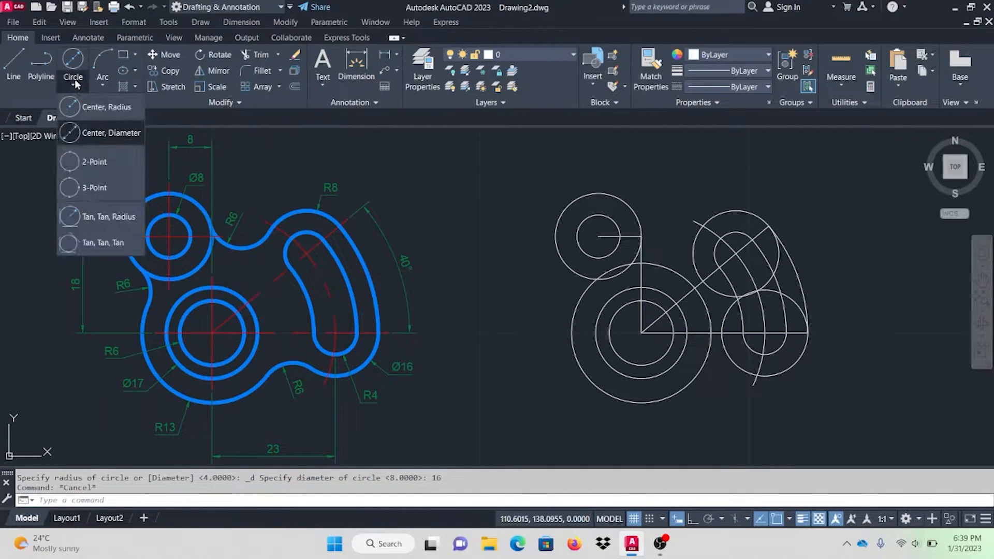
{"action": "left_click", "coordinate": [92, 105]}
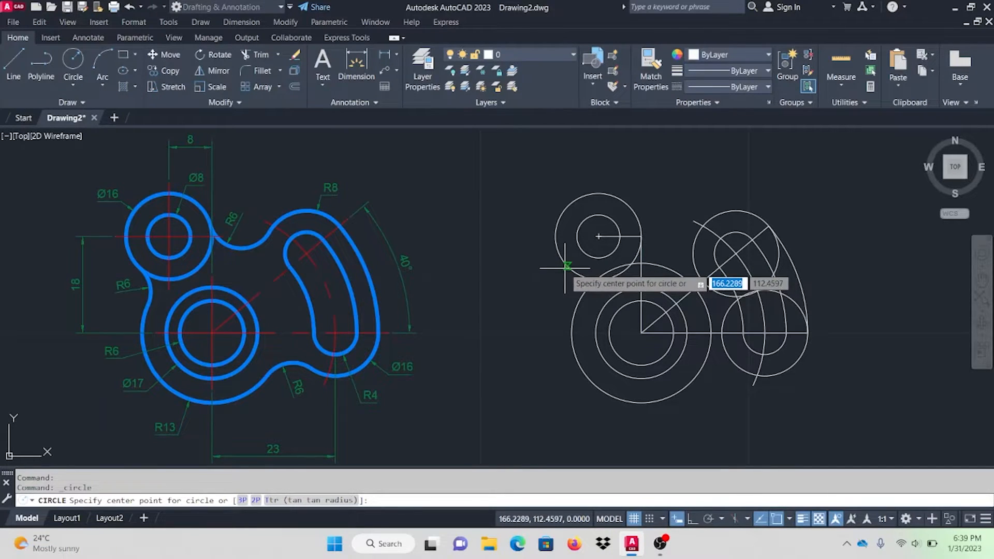
{"action": "key", "text": "Escape"}
Step: Draw a radius 6 circle tangent to the left sides of the diameter 16 boss circle and the outermost central circle
{"action": "left_click", "coordinate": [70, 84]}
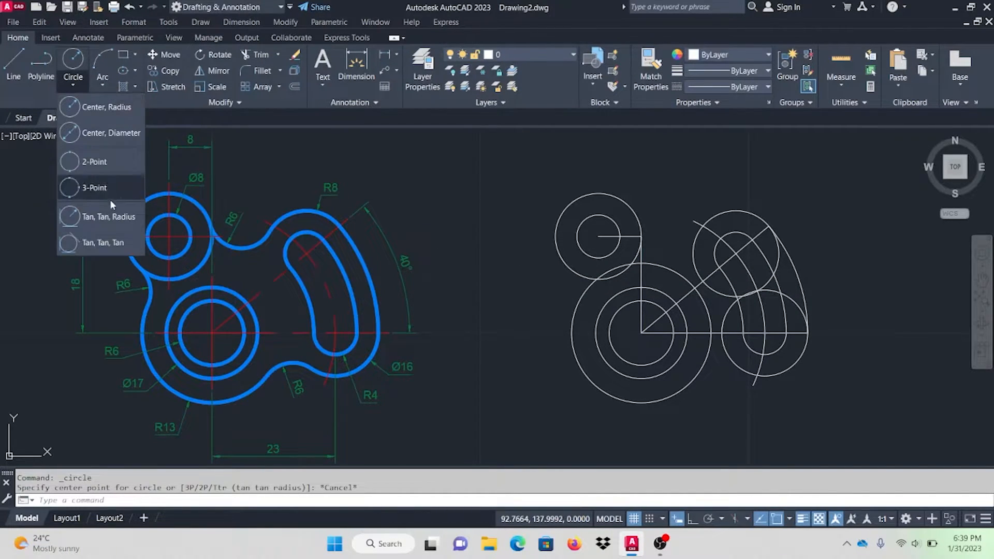
{"action": "left_click", "coordinate": [111, 216]}
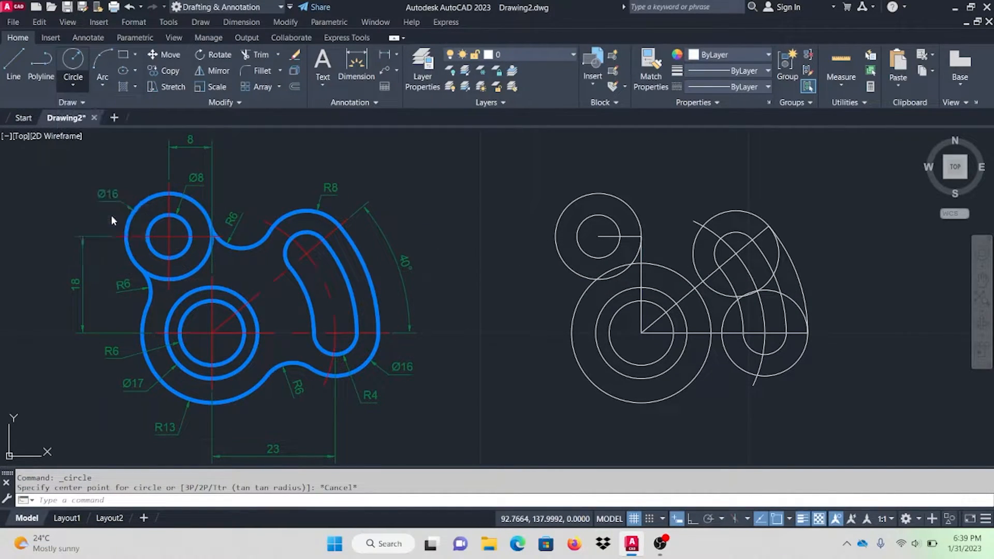
{"action": "left_click", "coordinate": [566, 267]}
{"action": "left_click", "coordinate": [575, 311]}
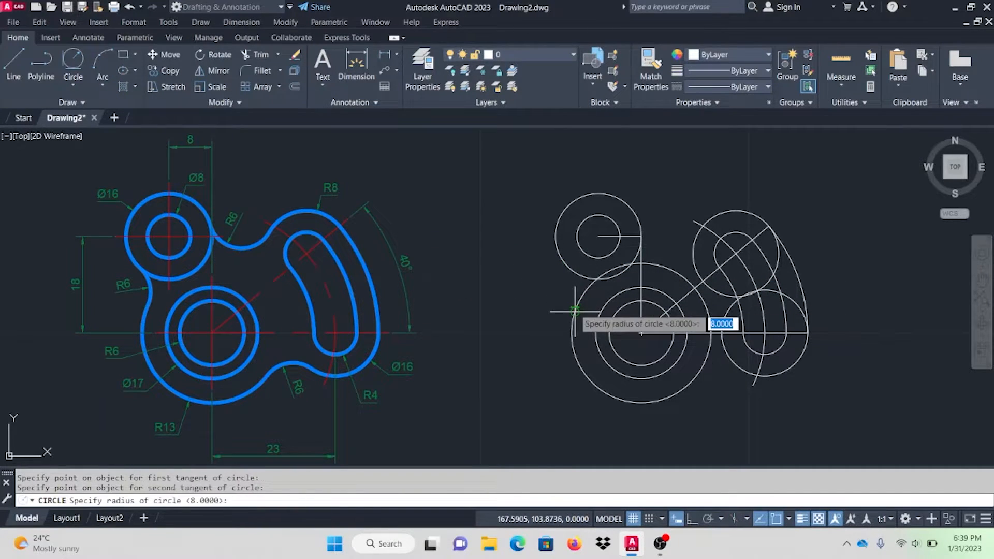
{"action": "type", "text": "6"}
{"action": "key", "text": "Return"}
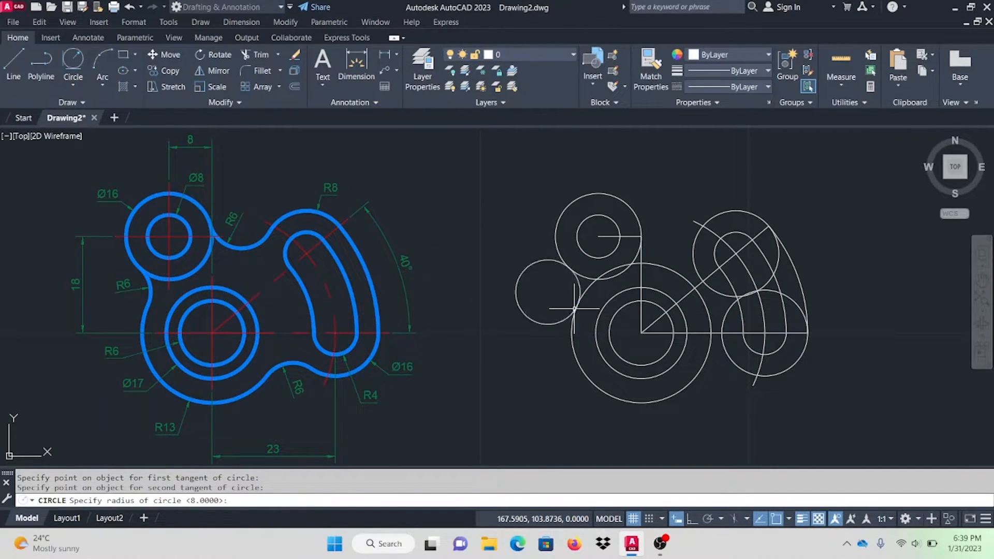
Step: Trim the left radius 6 circle against the boss circle and outermost central circle, keeping only the short blending arc between them
{"action": "left_click", "coordinate": [572, 332]}
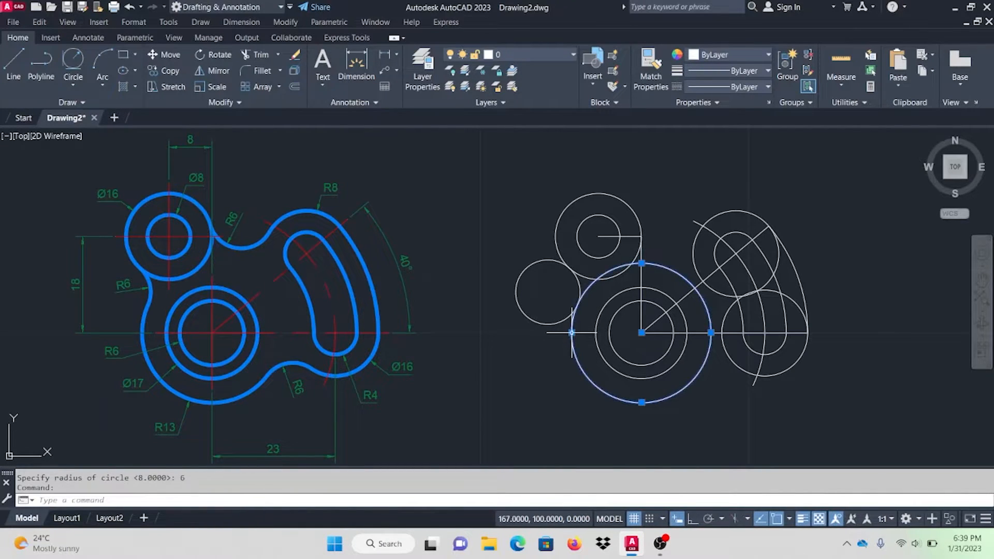
{"action": "left_click", "coordinate": [570, 269]}
{"action": "type", "text": "tr"}
{"action": "key", "text": "space"}
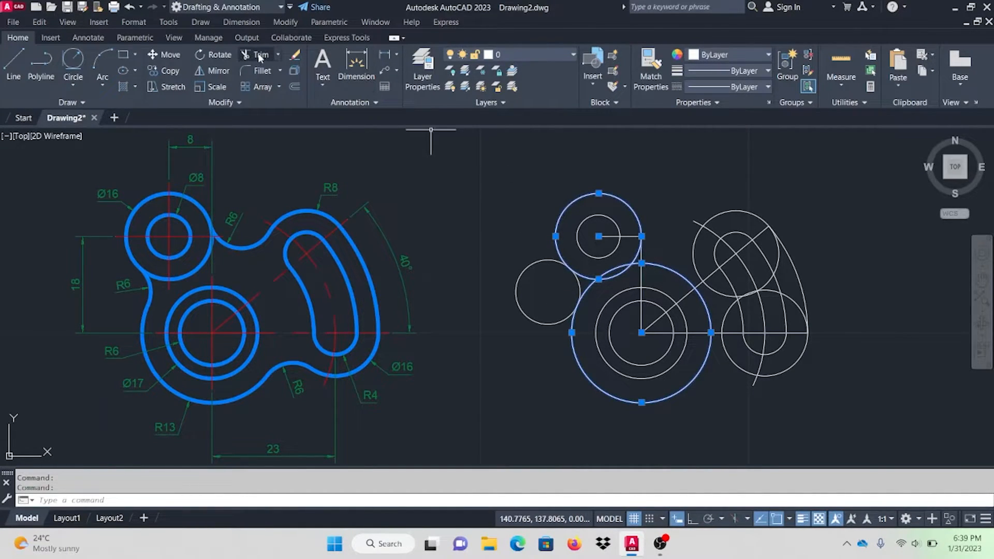
{"action": "left_click", "coordinate": [528, 269]}
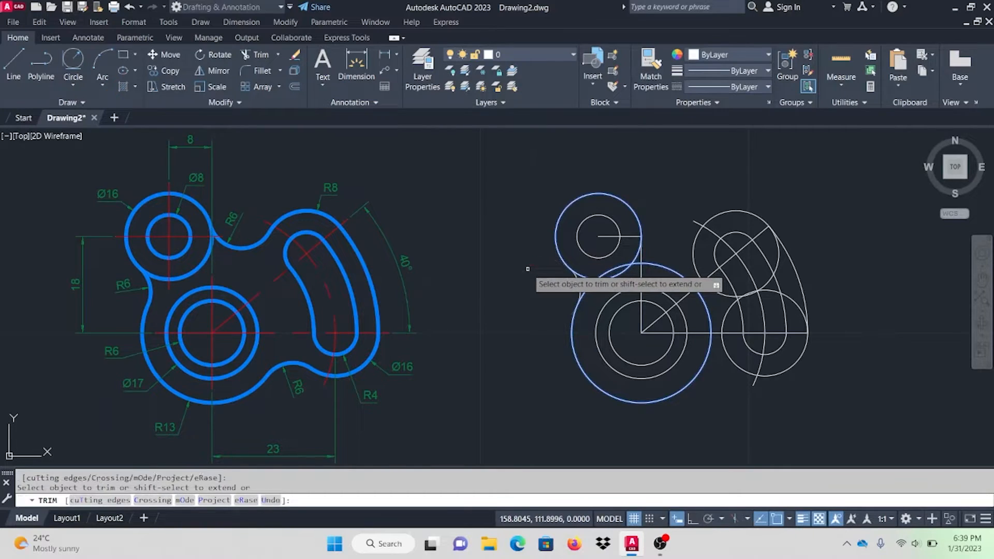
{"action": "key", "text": "Escape"}
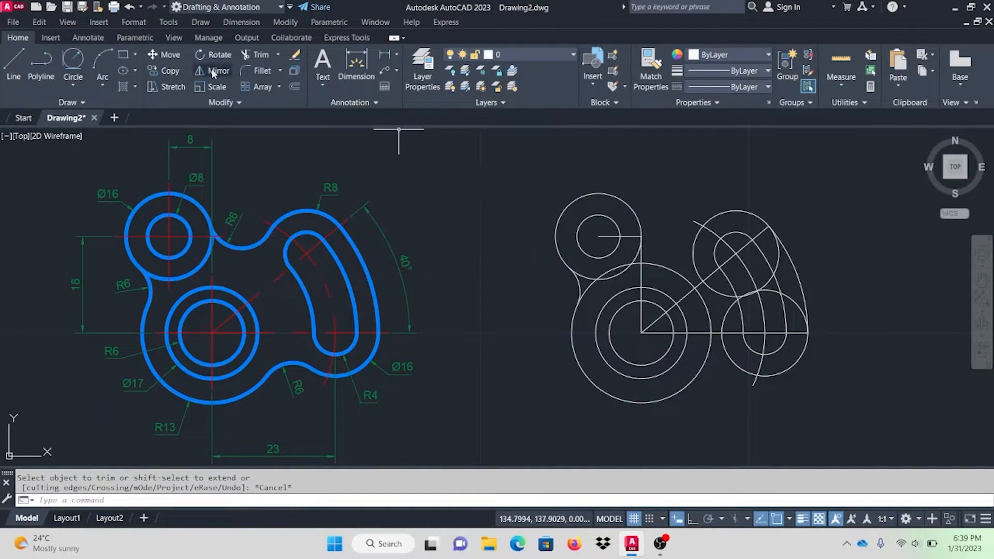
Step: Draw a radius 6 circle tangent to the diameter 16 boss circle and the outer circle around the slot's upper end
{"action": "left_click", "coordinate": [73, 86]}
{"action": "left_click", "coordinate": [107, 217]}
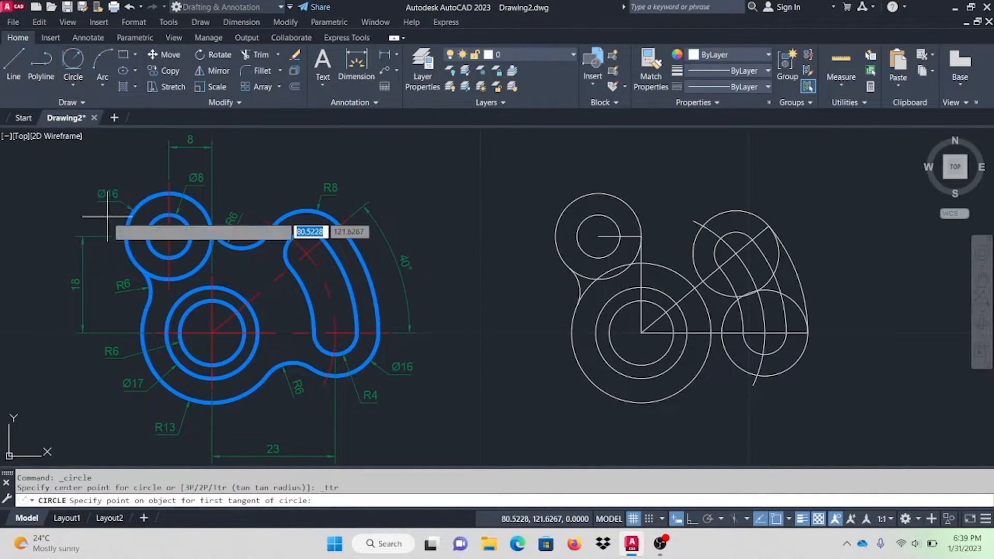
{"action": "left_click", "coordinate": [640, 220]}
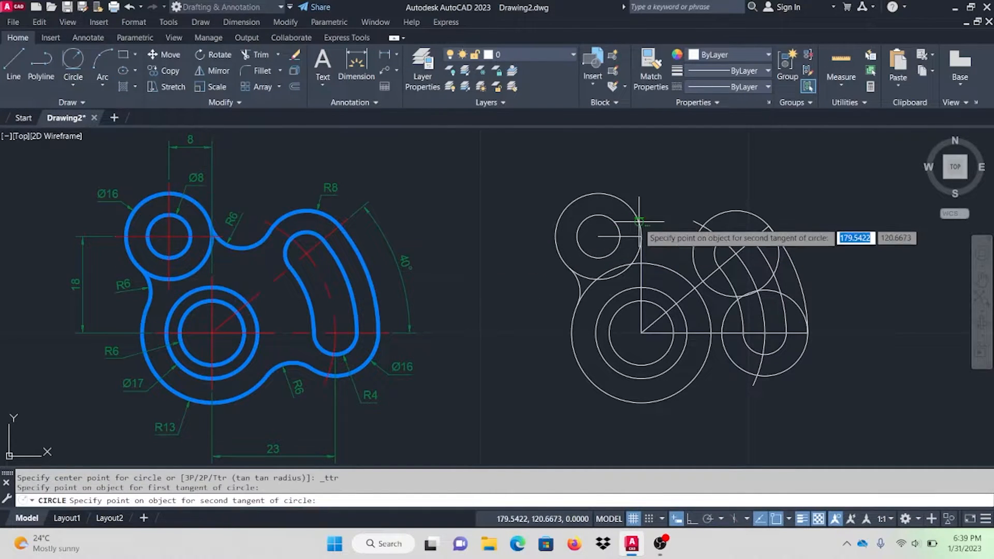
{"action": "left_click", "coordinate": [697, 235]}
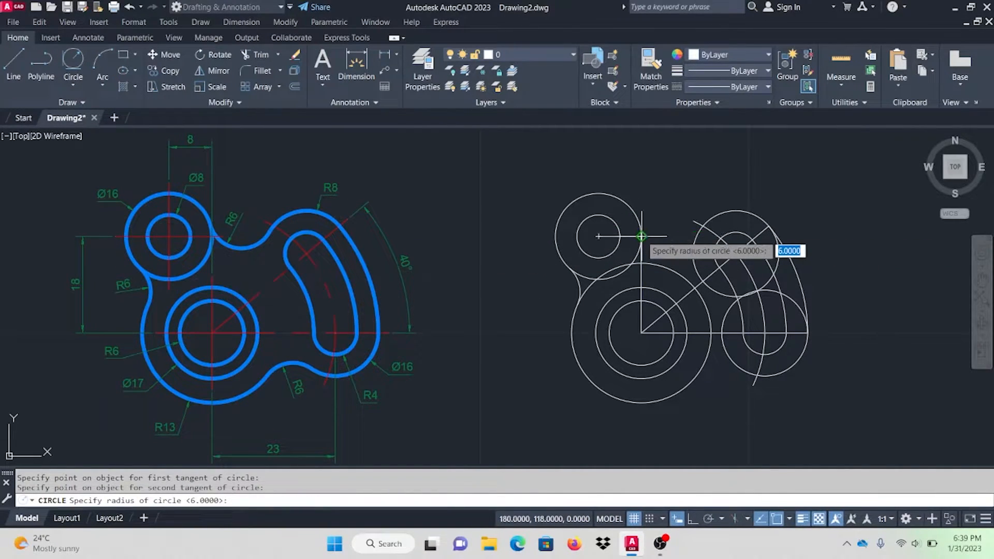
{"action": "type", "text": "6"}
{"action": "key", "text": "Return"}
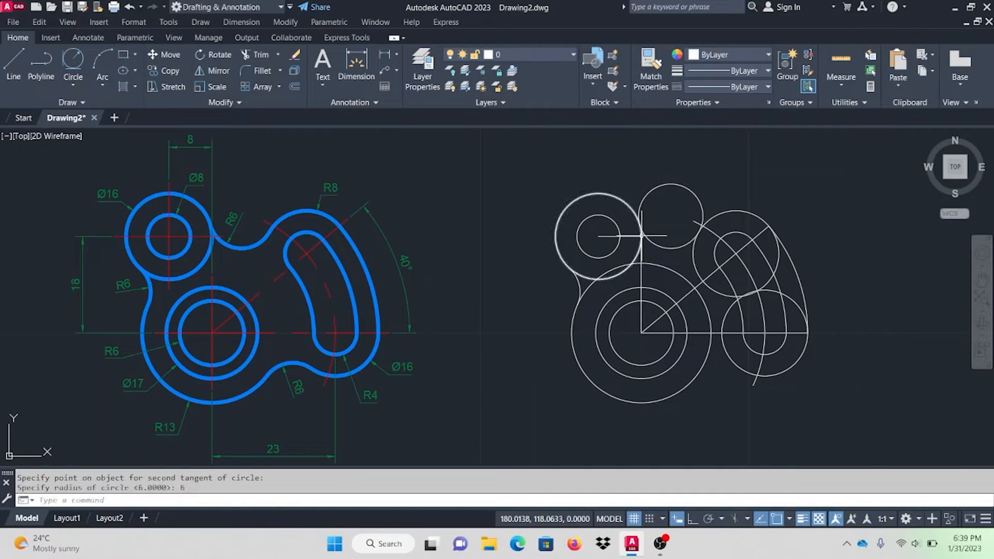
Step: Trim the upper radius 6 circle against the boss circle and the upper slot-end circle, keeping only its lower blending arc
{"action": "left_click", "coordinate": [633, 220]}
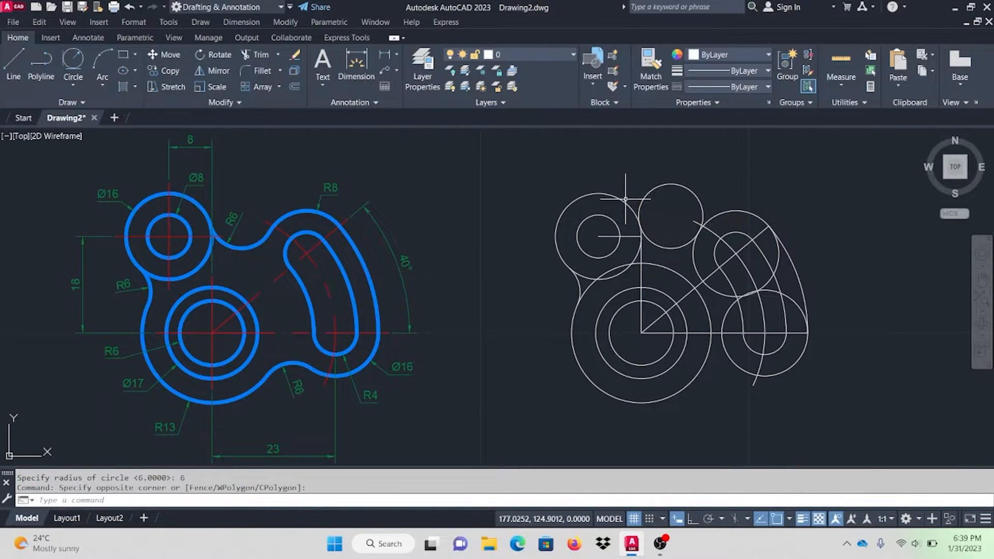
{"action": "left_click", "coordinate": [569, 207]}
{"action": "left_click", "coordinate": [706, 223]}
{"action": "left_click", "coordinate": [268, 57]}
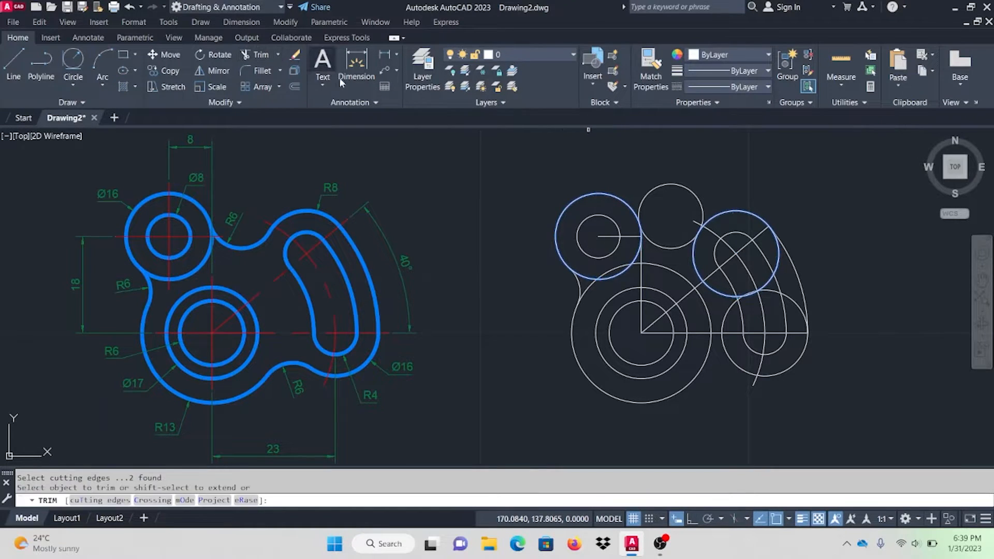
{"action": "key", "text": "Escape"}
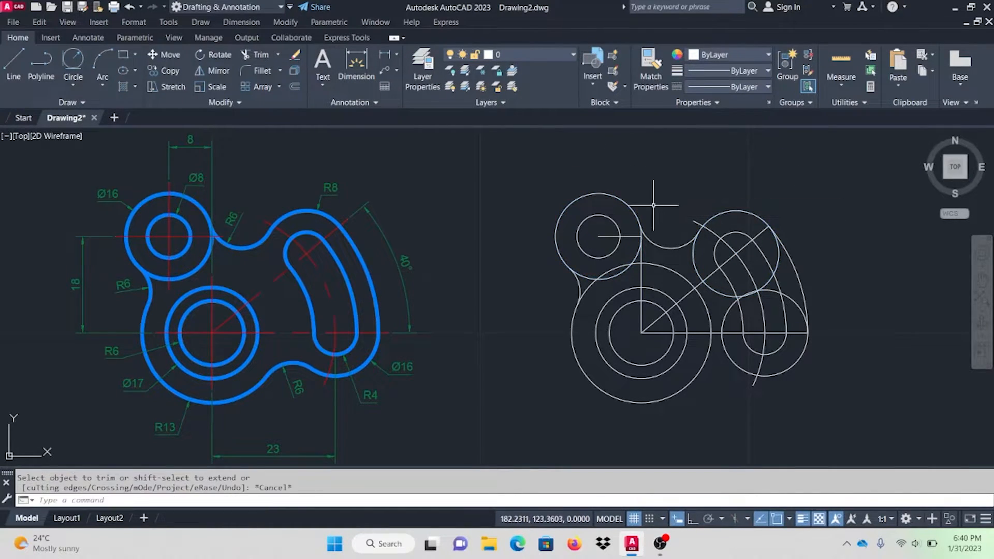
Step: Draw a radius 6 circle tangent to the undersides of the outermost central circle and the outer circle around the slot's lower end
{"action": "left_click", "coordinate": [66, 71]}
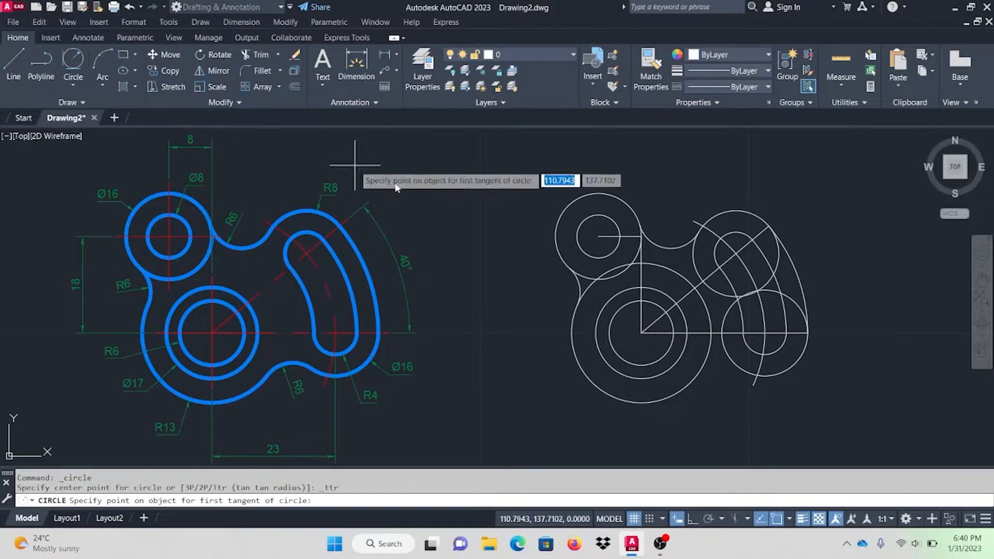
{"action": "left_click", "coordinate": [699, 376]}
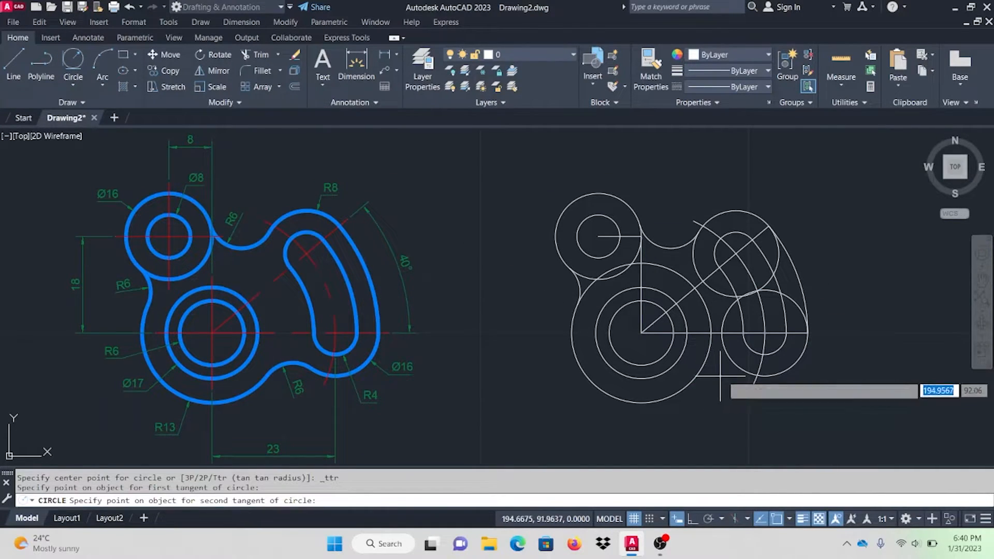
{"action": "left_click", "coordinate": [737, 370]}
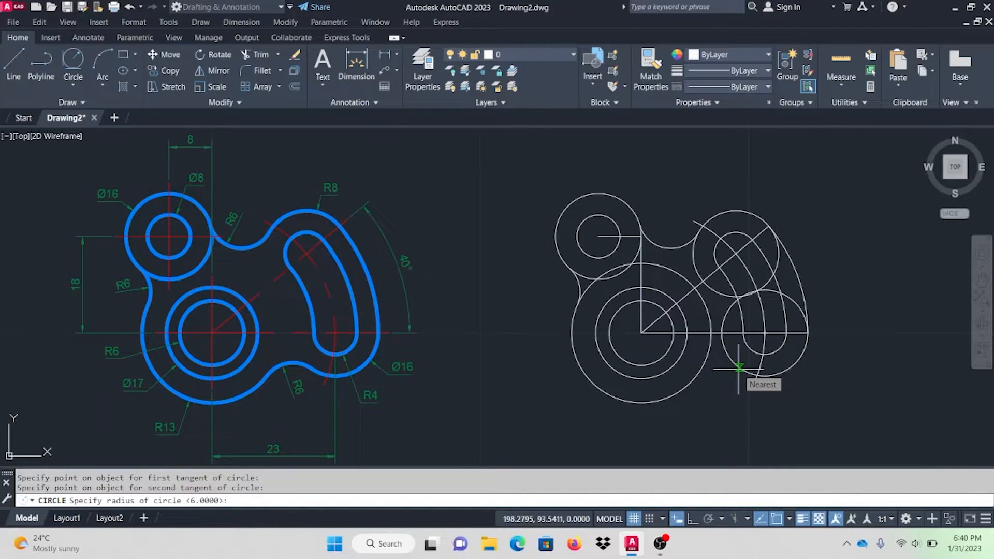
{"action": "type", "text": "6"}
{"action": "key", "text": "Return"}
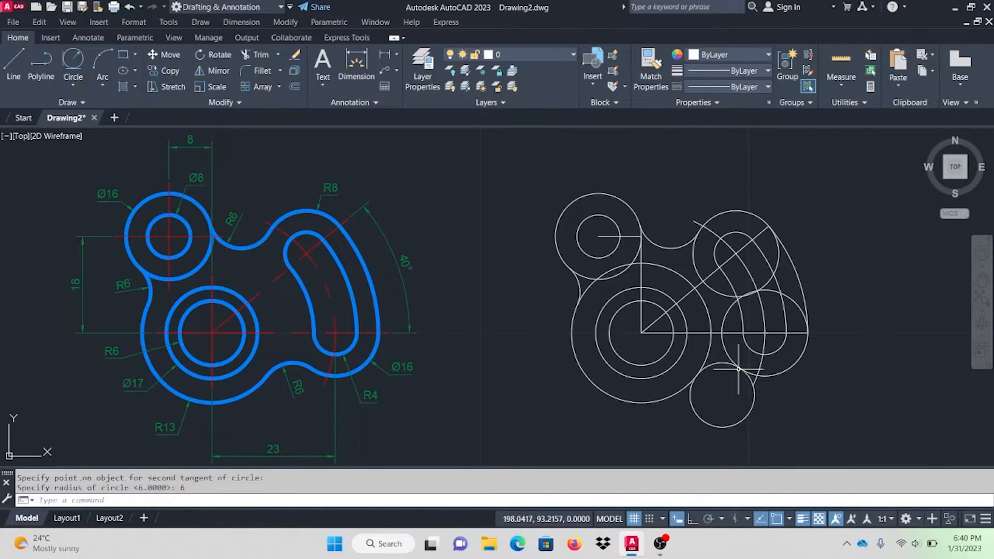
Step: Trim the lower radius 6 circle against the outermost central circle and the lower slot-end circle, keeping only its upper blending arc
{"action": "left_click", "coordinate": [688, 387]}
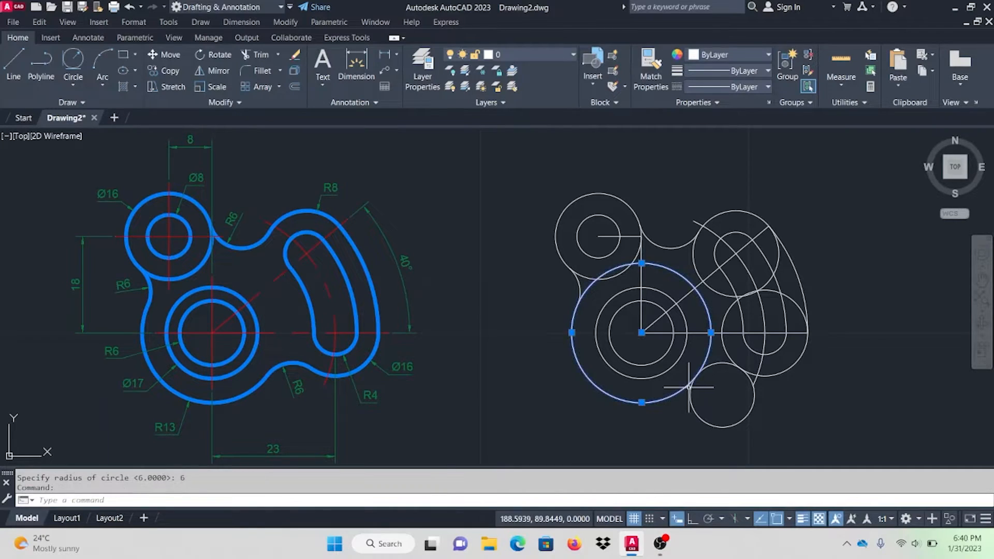
{"action": "left_click", "coordinate": [765, 376]}
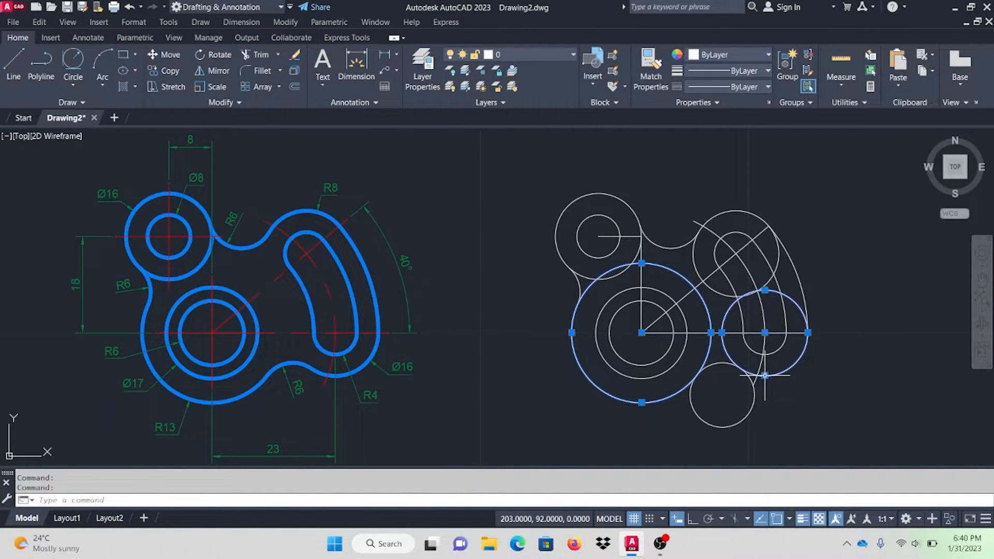
{"action": "left_click", "coordinate": [256, 54]}
{"action": "left_click", "coordinate": [695, 409]}
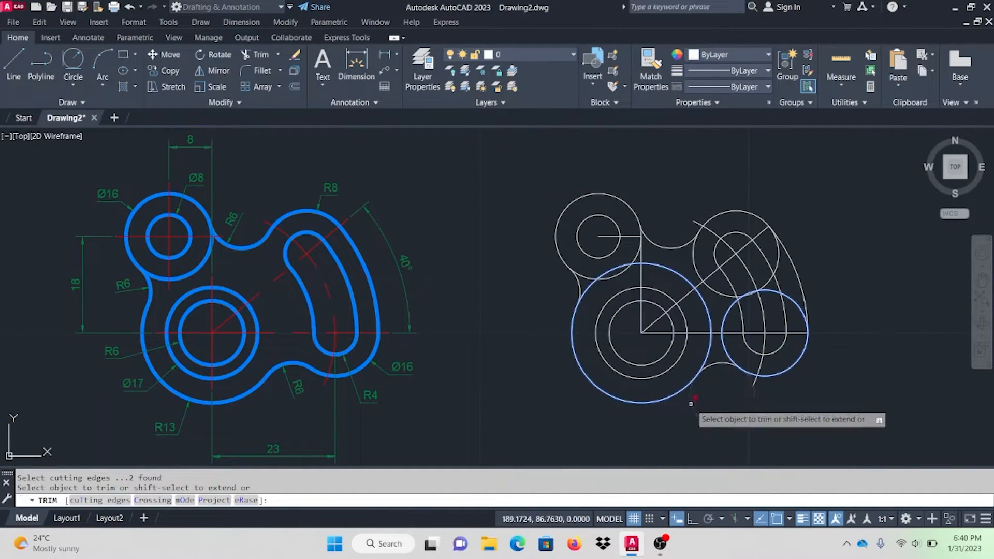
{"action": "key", "text": "Escape"}
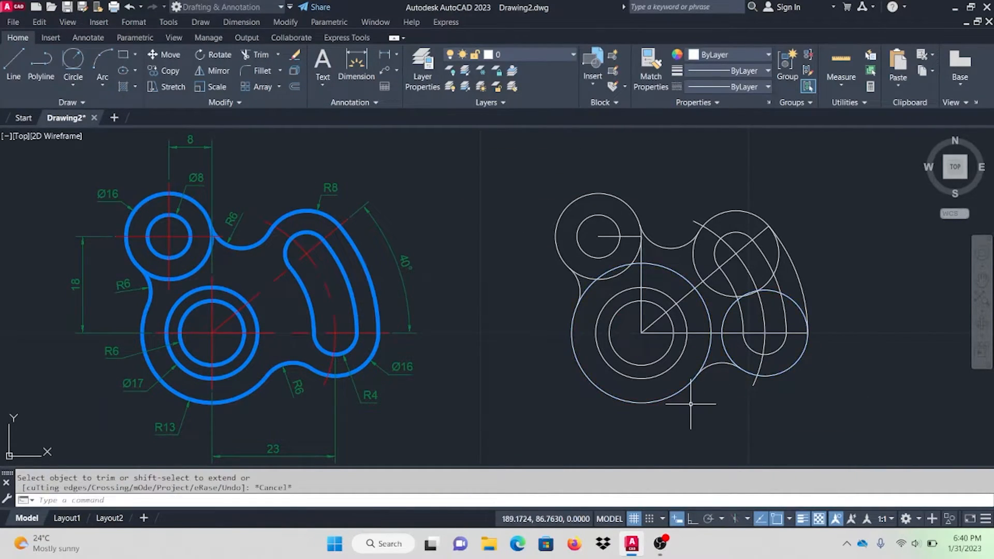
Step: Trim the outermost central circle between the left and lower radius 6 arcs, removing its inner upper-right portion
{"action": "left_click", "coordinate": [713, 365]}
{"action": "left_click", "coordinate": [579, 290]}
{"action": "left_click", "coordinate": [262, 55]}
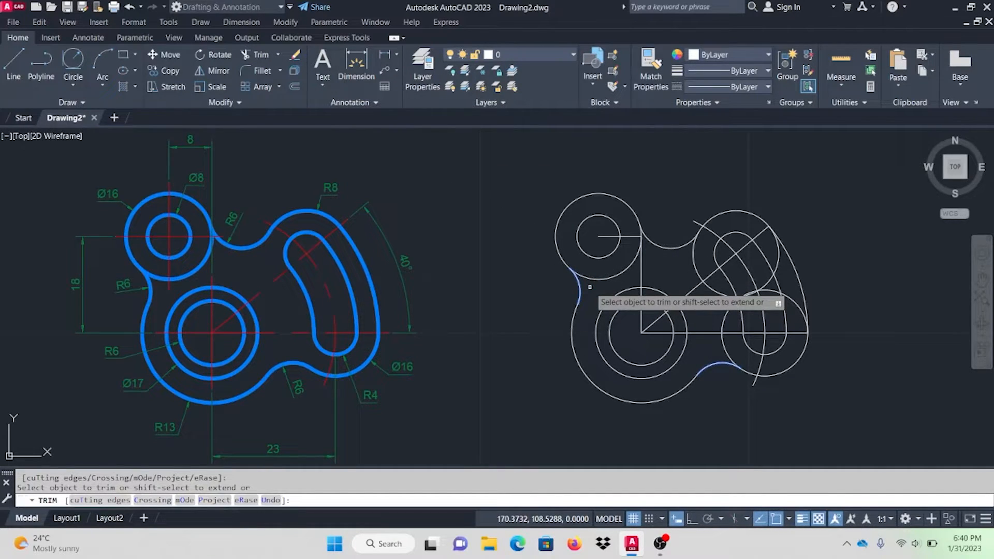
{"action": "key", "text": "Escape"}
Step: Erase the vertical and short horizontal construction lines linking the central circles to the boss centre
{"action": "left_click", "coordinate": [642, 275]}
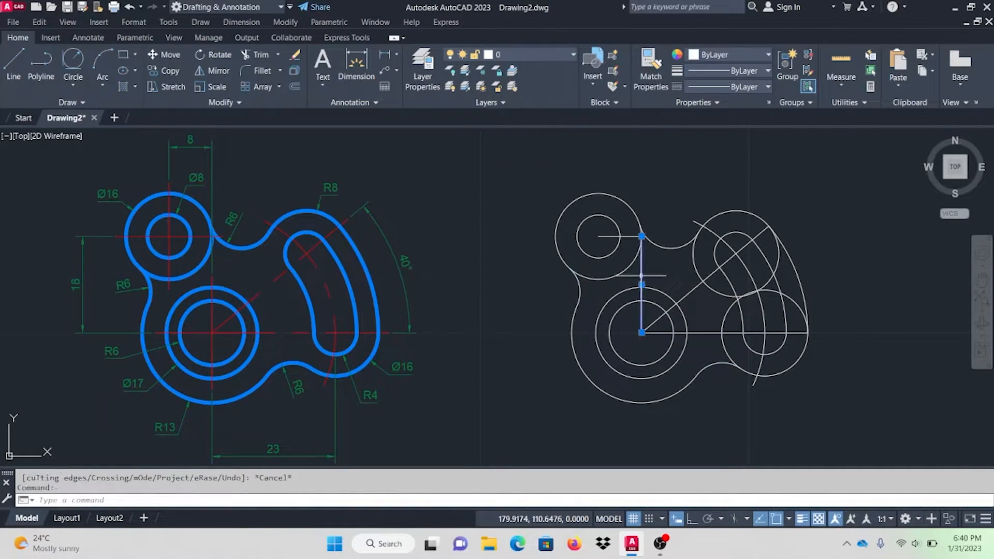
{"action": "left_click", "coordinate": [629, 238]}
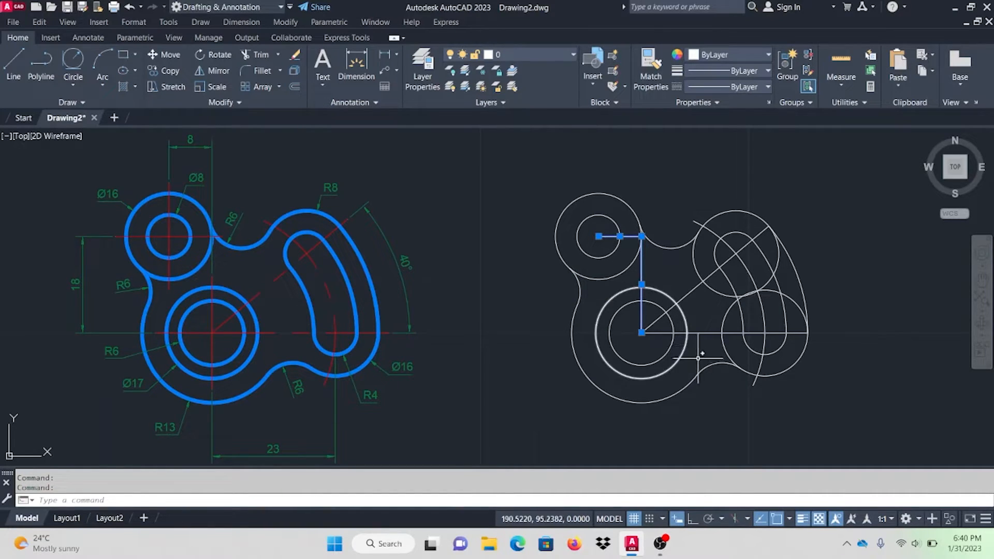
{"action": "key", "text": "Delete"}
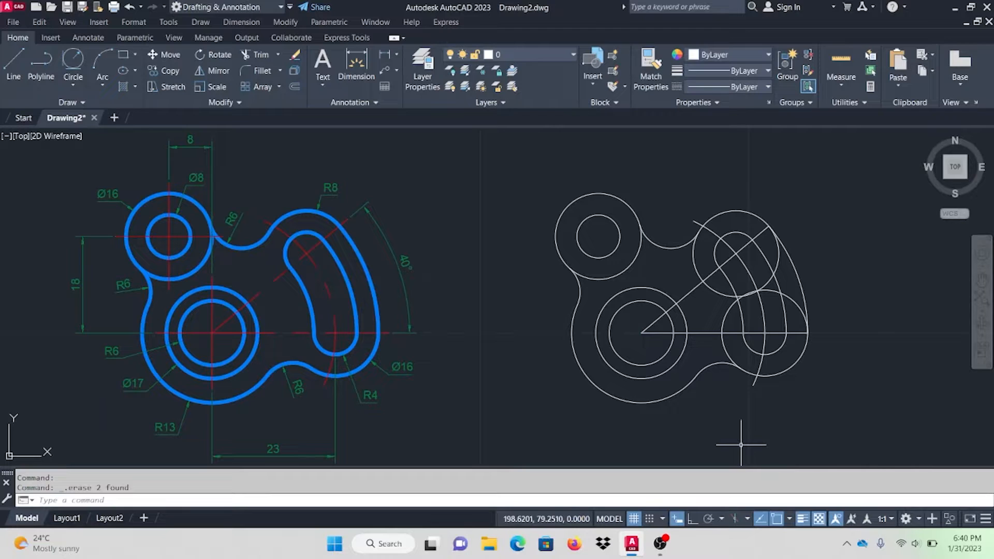
{"action": "left_click", "coordinate": [681, 247]}
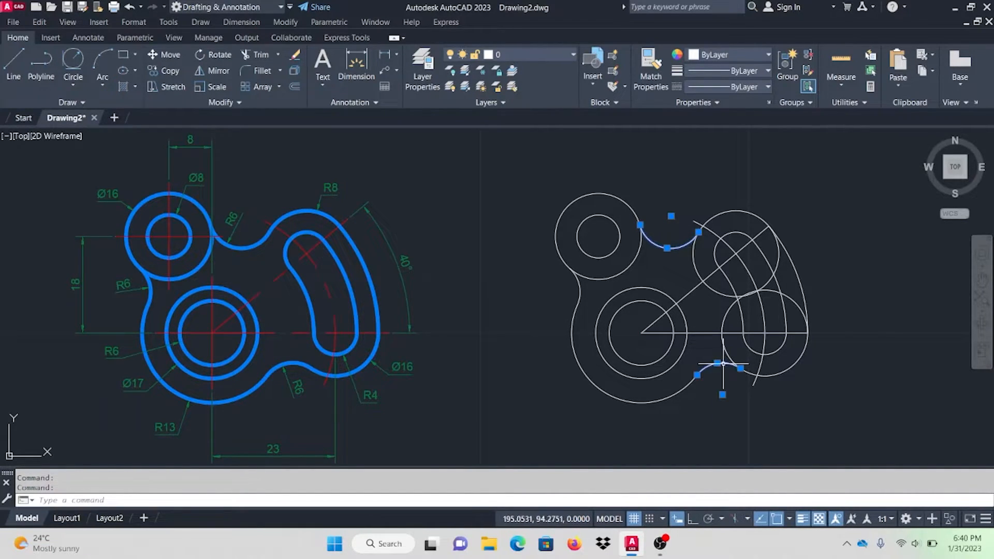
{"action": "left_click", "coordinate": [261, 58]}
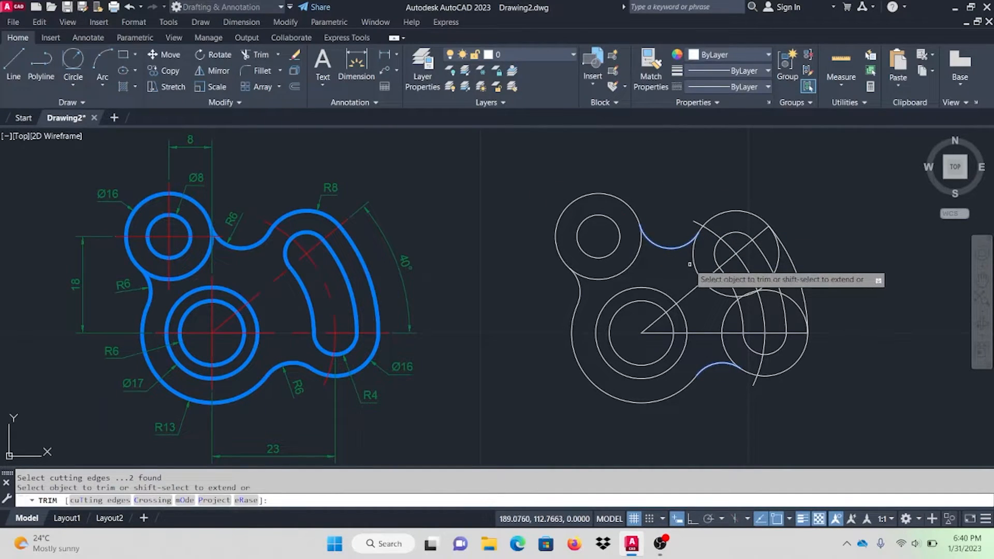
{"action": "key", "text": "Escape"}
Step: Trim the inner portions of both outer slot-end circles, using the upper and lower radius 6 arcs and the outermost slot arc as cutting edges
{"action": "left_click", "coordinate": [682, 243]}
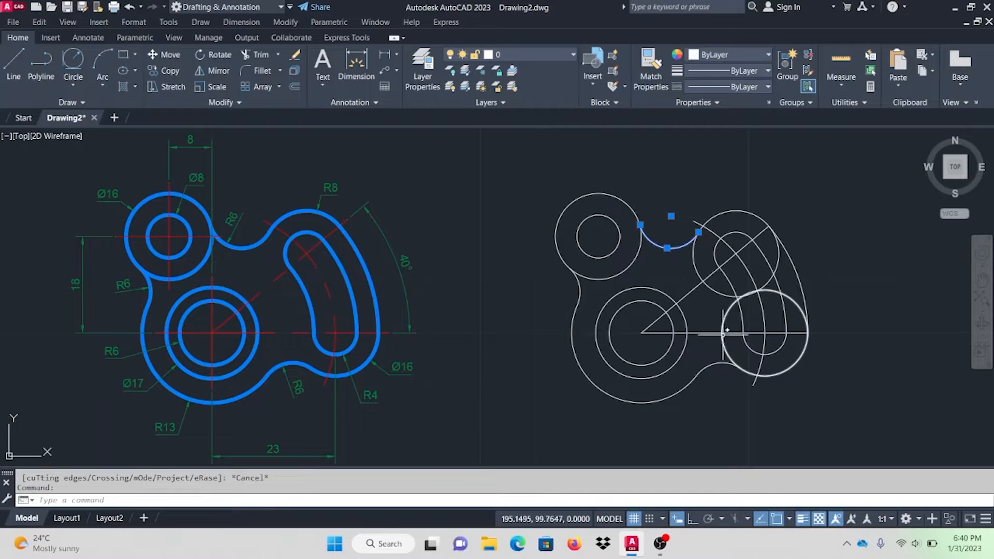
{"action": "left_click", "coordinate": [726, 363]}
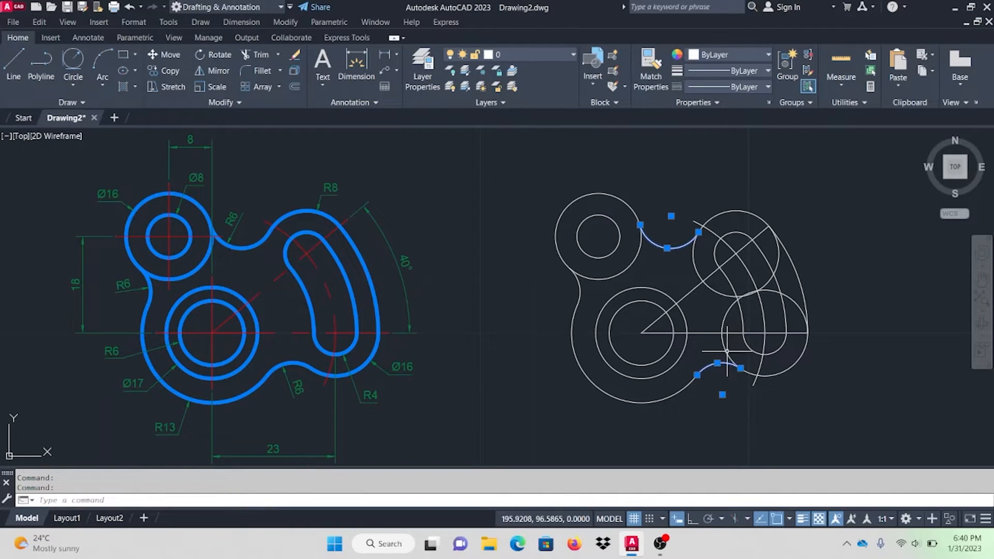
{"action": "left_click", "coordinate": [799, 286]}
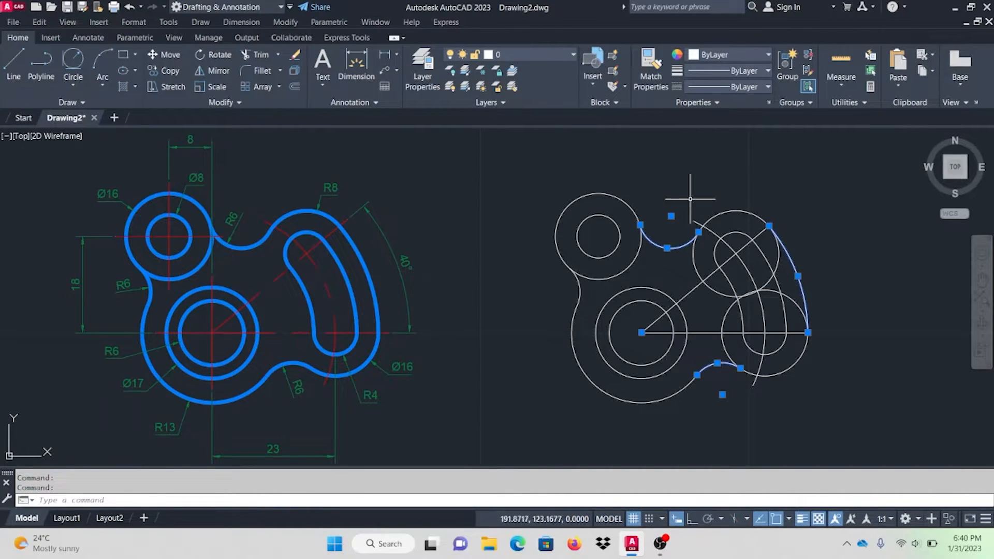
{"action": "left_click", "coordinate": [254, 55]}
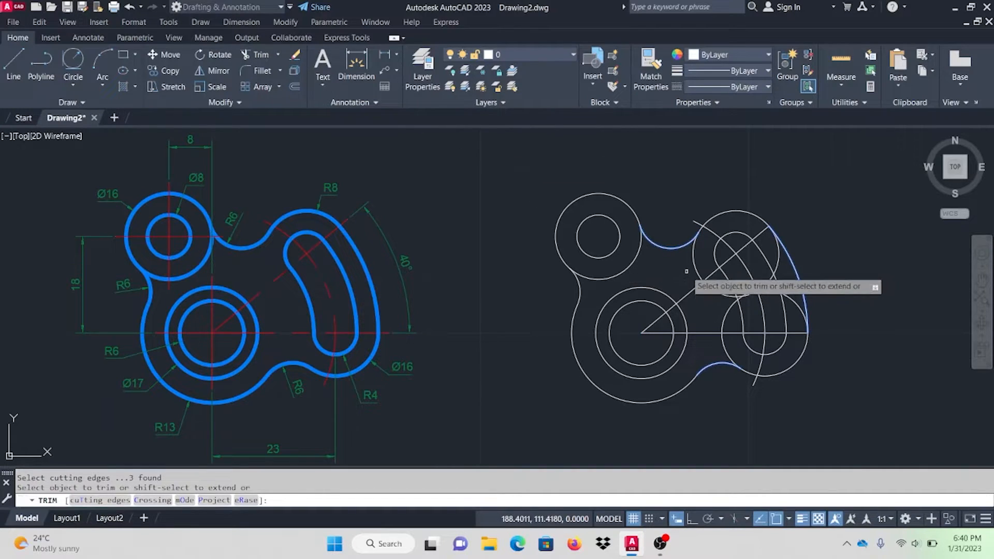
{"action": "left_click", "coordinate": [727, 315]}
{"action": "key", "text": "Escape"}
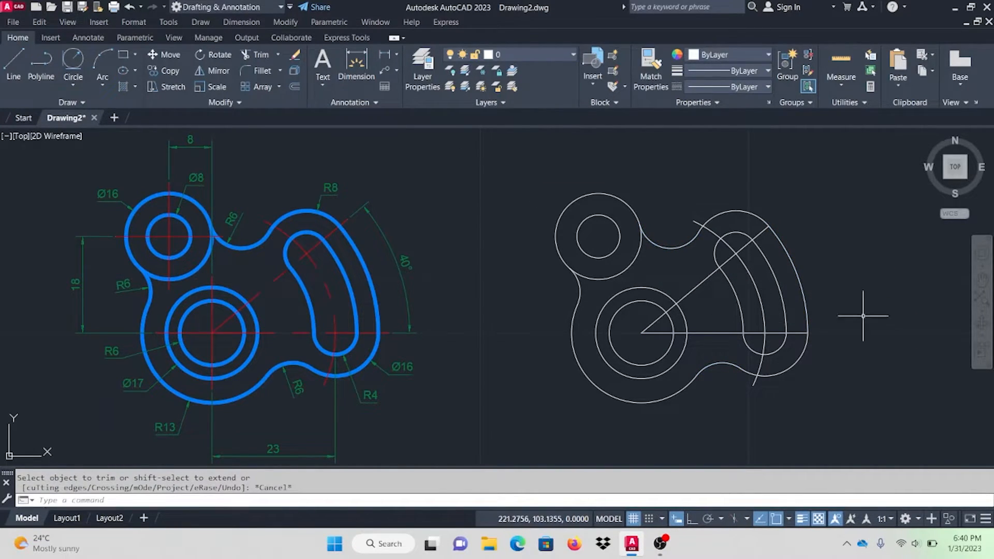
Step: Offset the outermost arc around the slot outward by 2 units
{"action": "left_click", "coordinate": [803, 298]}
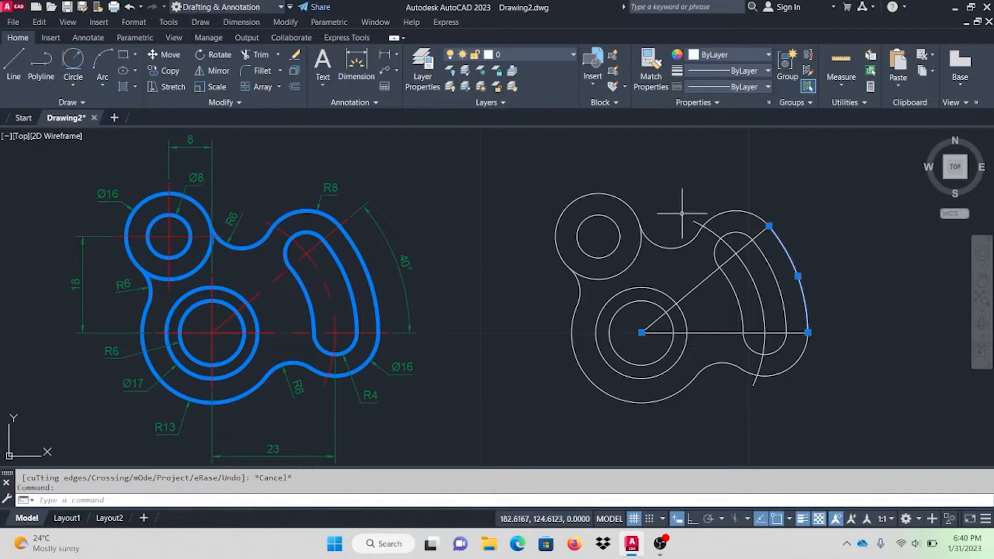
{"action": "left_click", "coordinate": [297, 87]}
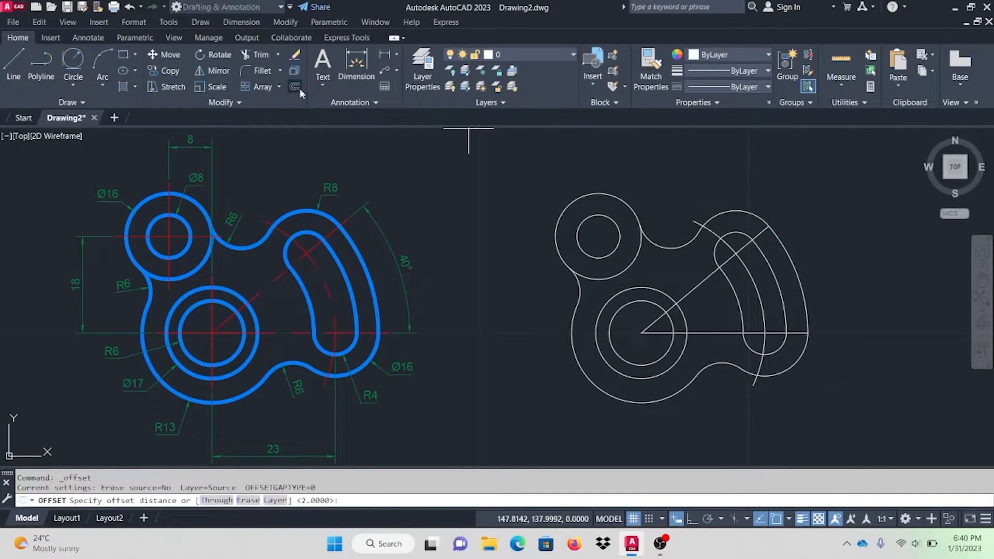
{"action": "key", "text": "Return"}
{"action": "left_click", "coordinate": [786, 230]}
{"action": "key", "text": "Escape"}
Step: Extend the 40° line and the horizontal centre line to the offset arc, and erase that arc
{"action": "left_click", "coordinate": [784, 218]}
{"action": "left_click", "coordinate": [278, 56]}
{"action": "left_click", "coordinate": [273, 102]}
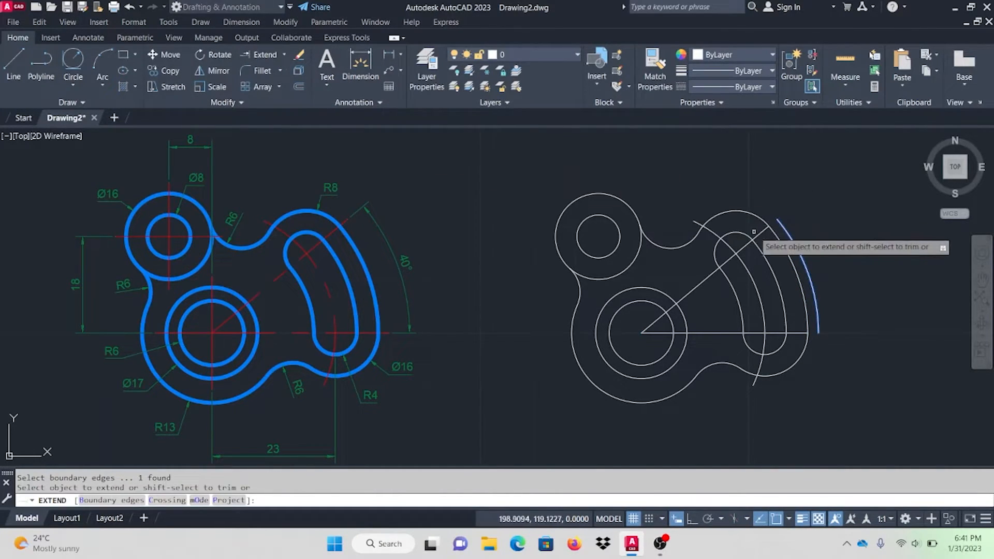
{"action": "left_click", "coordinate": [803, 332]}
{"action": "key", "text": "Escape"}
{"action": "left_click", "coordinate": [814, 301]}
{"action": "key", "text": "Delete"}
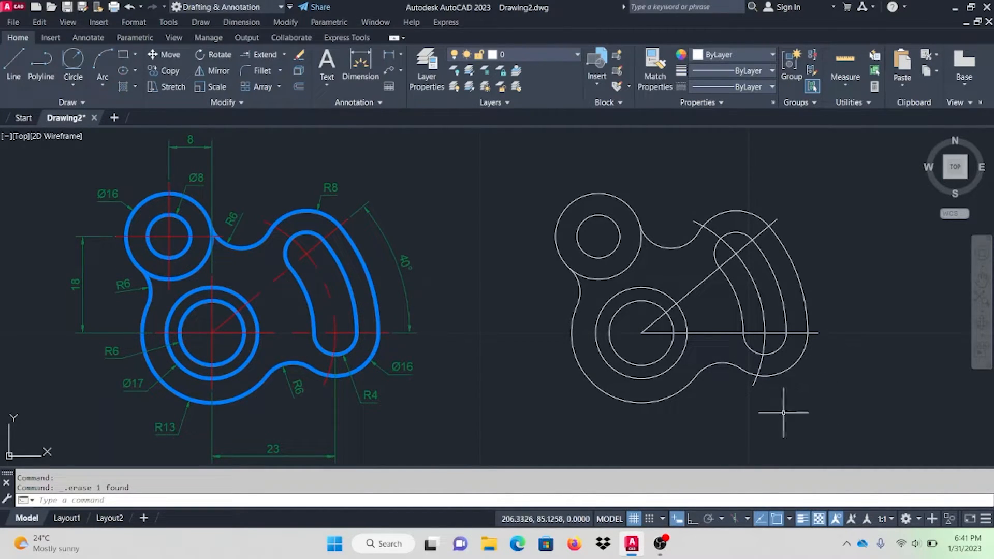
Step: Offset the diameter 17 central circle and the diameter 16 boss circle outward by 2 units
{"action": "left_click", "coordinate": [79, 82]}
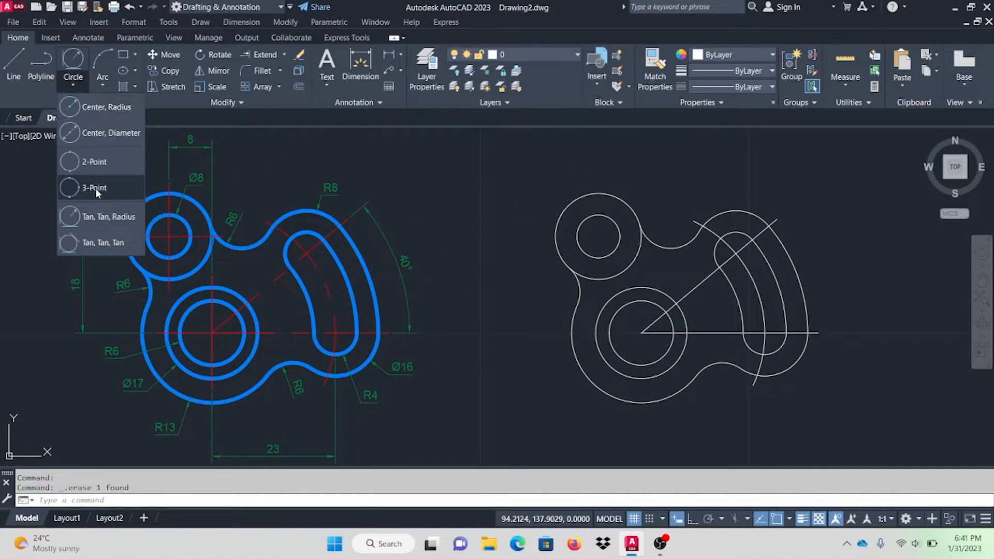
{"action": "left_click", "coordinate": [299, 86]}
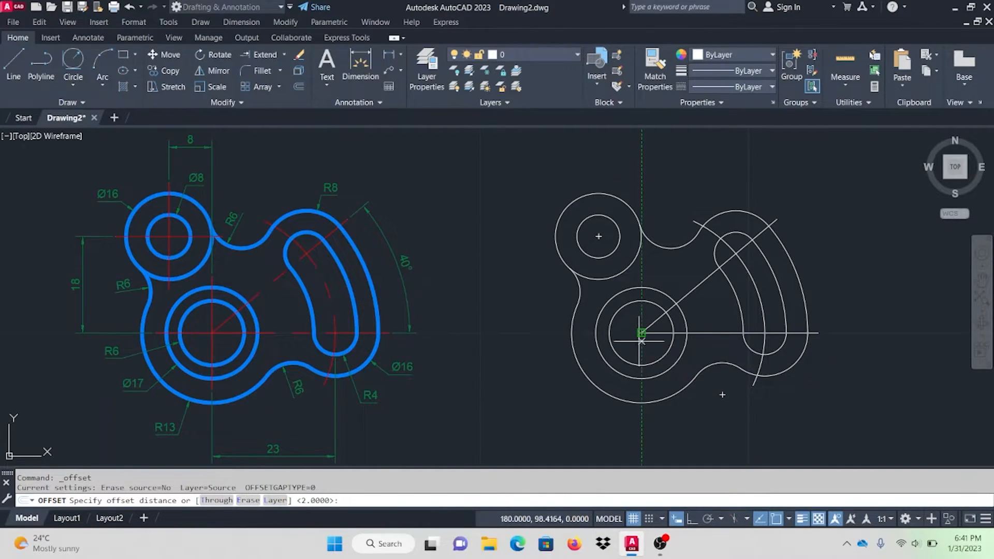
{"action": "type", "text": "2"}
{"action": "key", "text": "Return"}
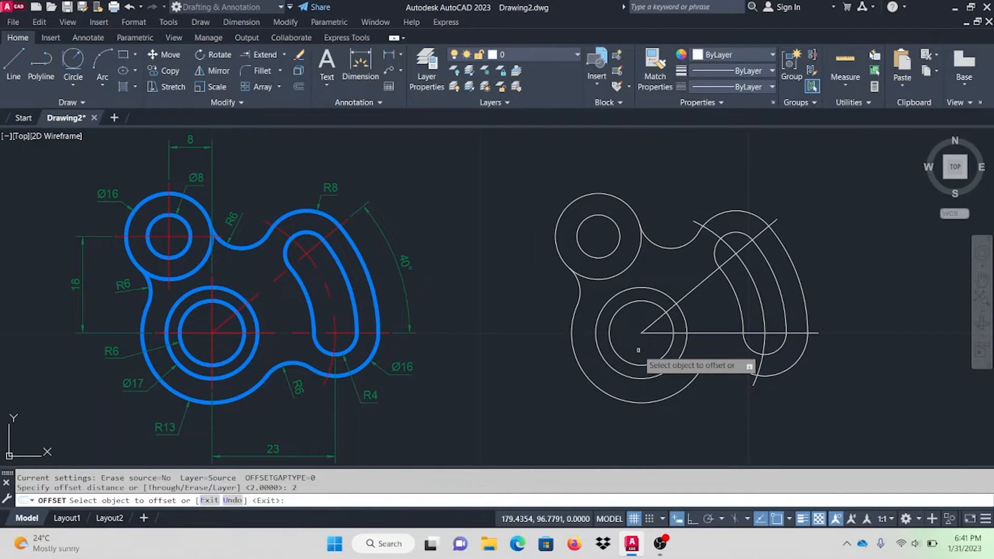
{"action": "left_click", "coordinate": [681, 356]}
{"action": "left_click", "coordinate": [685, 359]}
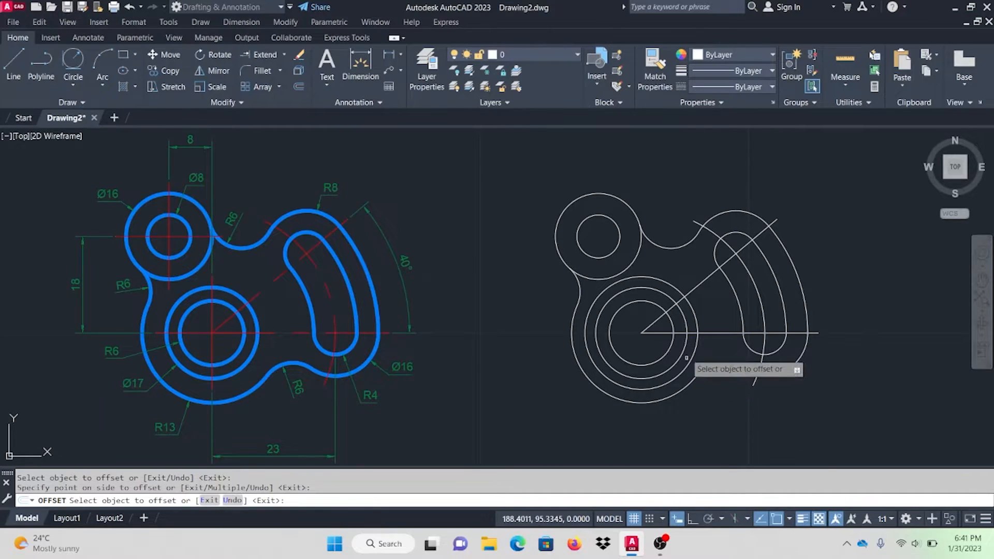
{"action": "left_click", "coordinate": [637, 256]}
{"action": "left_click", "coordinate": [658, 260]}
{"action": "key", "text": "Escape"}
Step: Draw vertical and horizontal centre lines through the boss between the offset circle's quadrants, and erase that offset circle
{"action": "left_click", "coordinate": [16, 66]}
{"action": "left_click", "coordinate": [597, 190]}
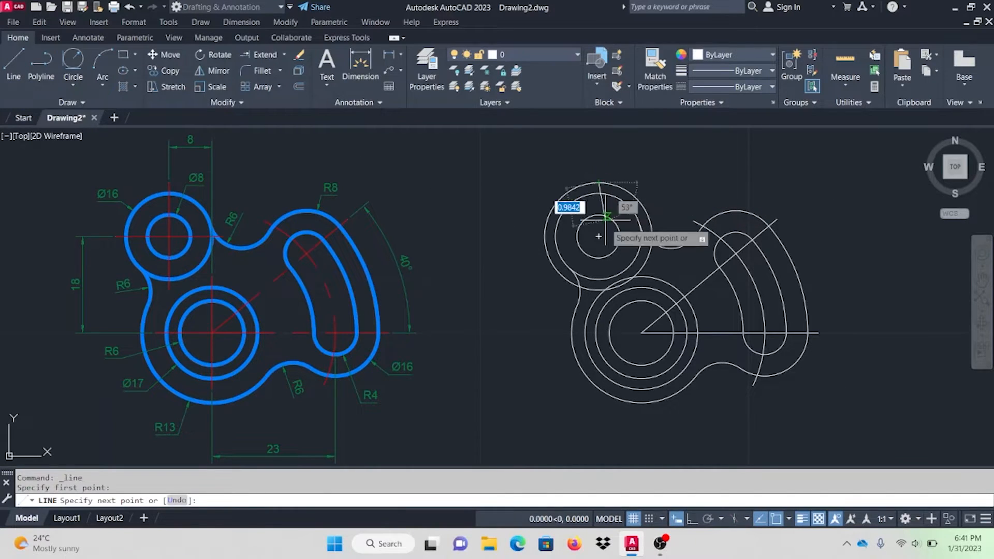
{"action": "left_click", "coordinate": [599, 289]}
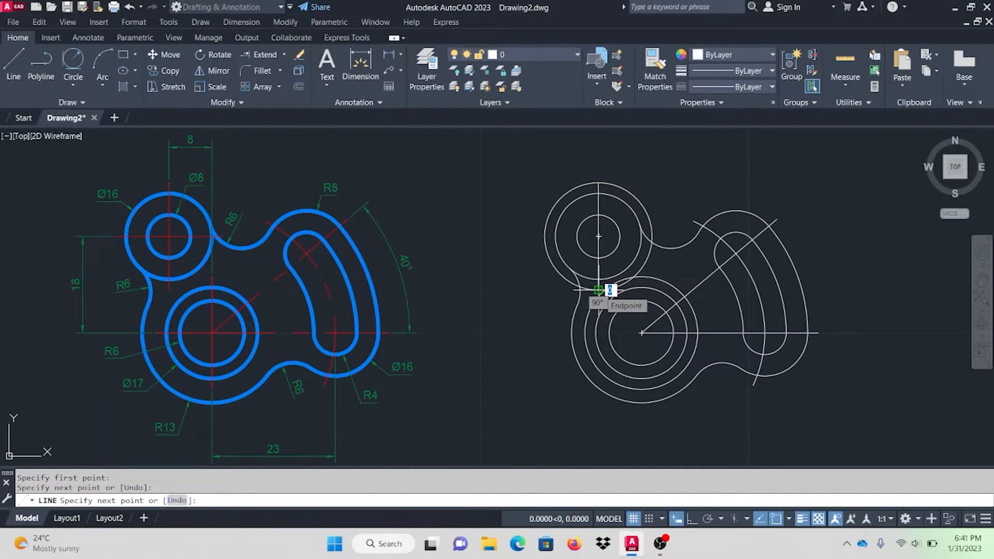
{"action": "key", "text": "Return"}
{"action": "key", "text": "Return"}
{"action": "left_click", "coordinate": [545, 236]}
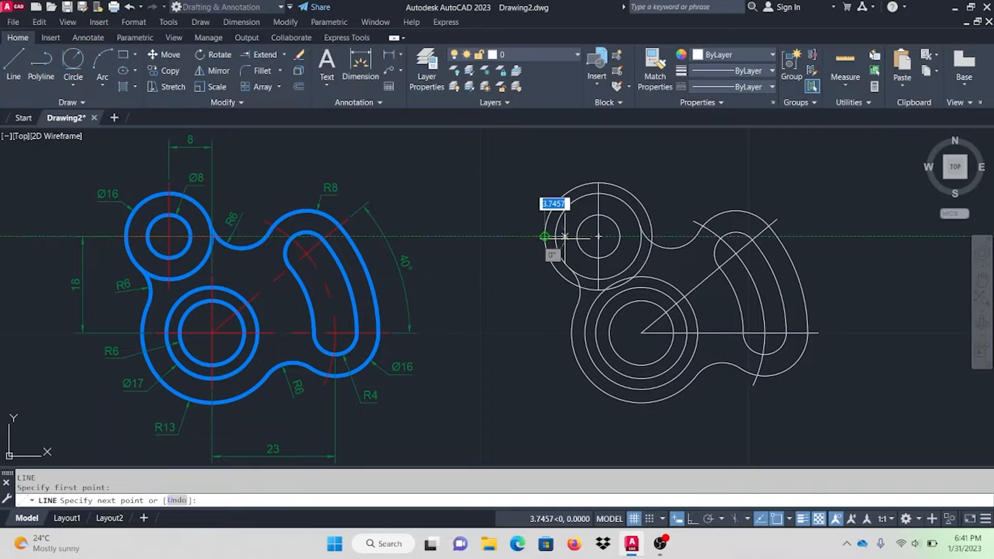
{"action": "left_click", "coordinate": [652, 237]}
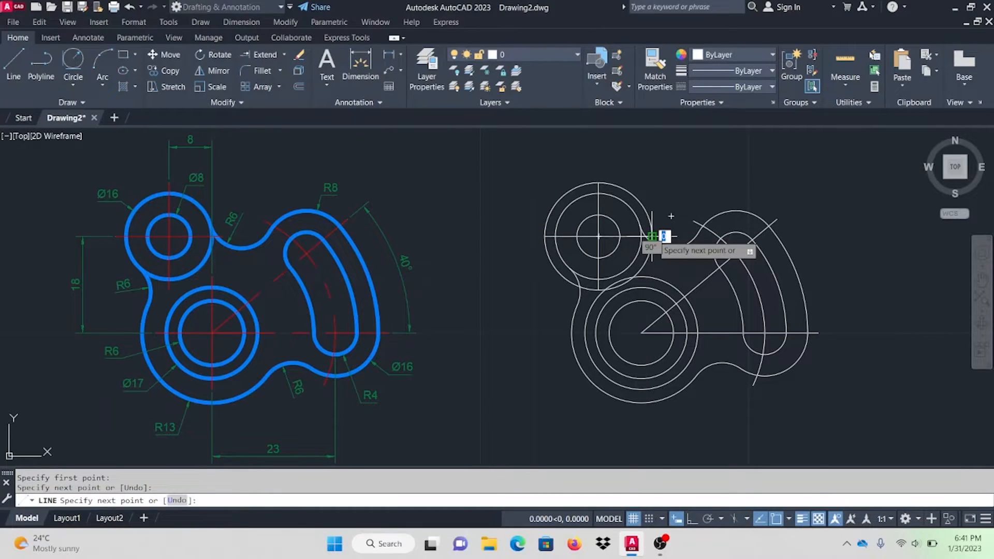
{"action": "key", "text": "Escape"}
{"action": "left_click", "coordinate": [649, 218]}
{"action": "key", "text": "Delete"}
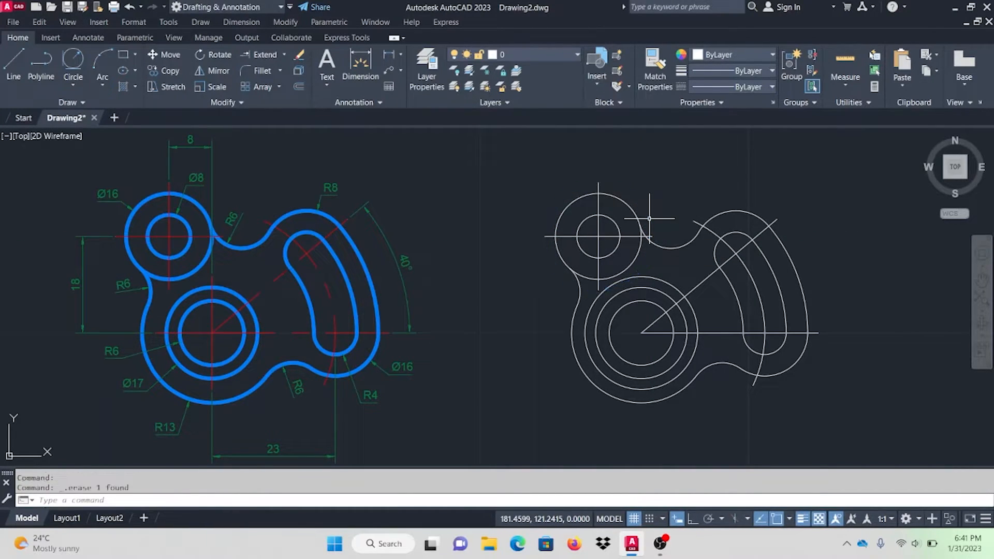
Step: Draw horizontal and vertical centre lines, 21 units long, through the central circles between the offset circle's quadrants, and erase that offset circle
{"action": "left_click", "coordinate": [14, 68]}
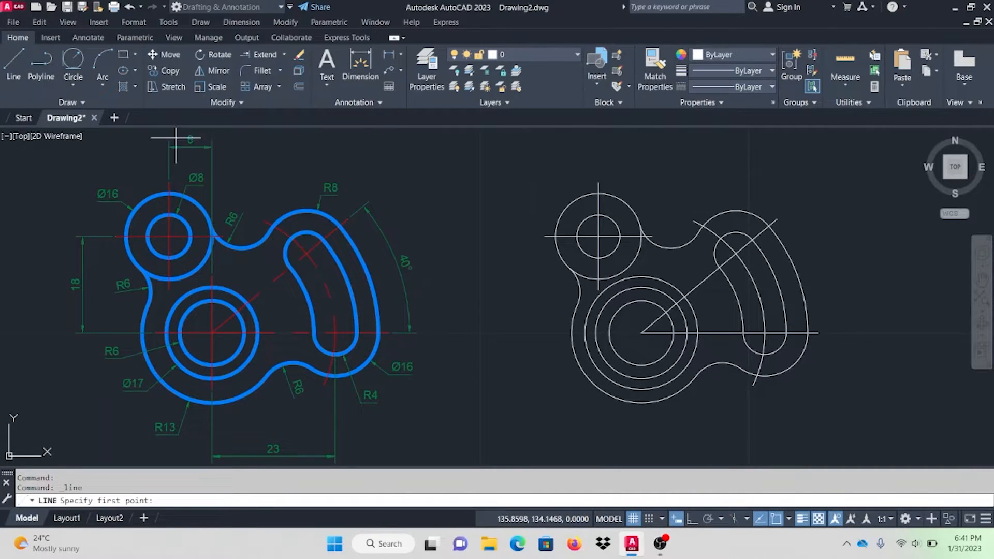
{"action": "left_click", "coordinate": [585, 333]}
{"action": "left_click", "coordinate": [698, 333]}
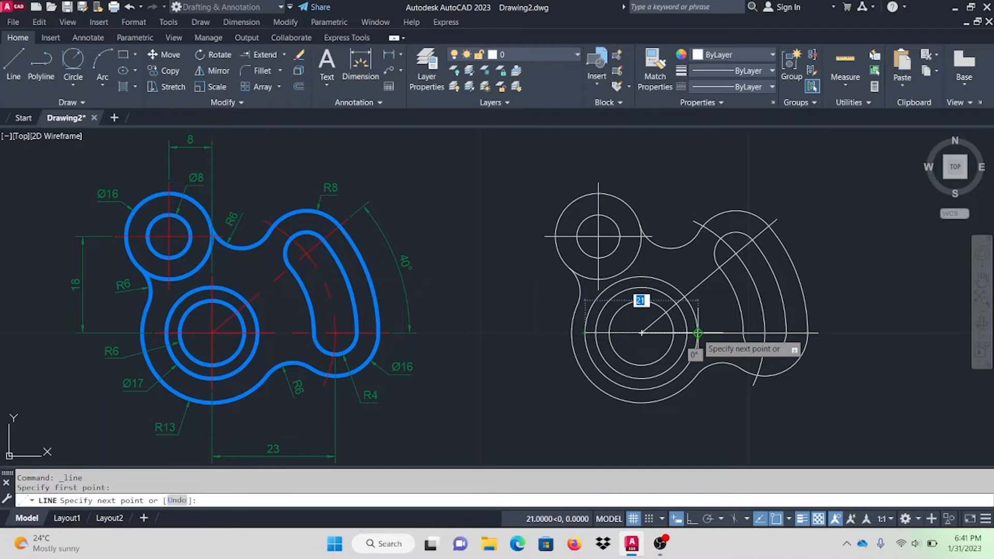
{"action": "key", "text": "Return"}
{"action": "key", "text": "Return"}
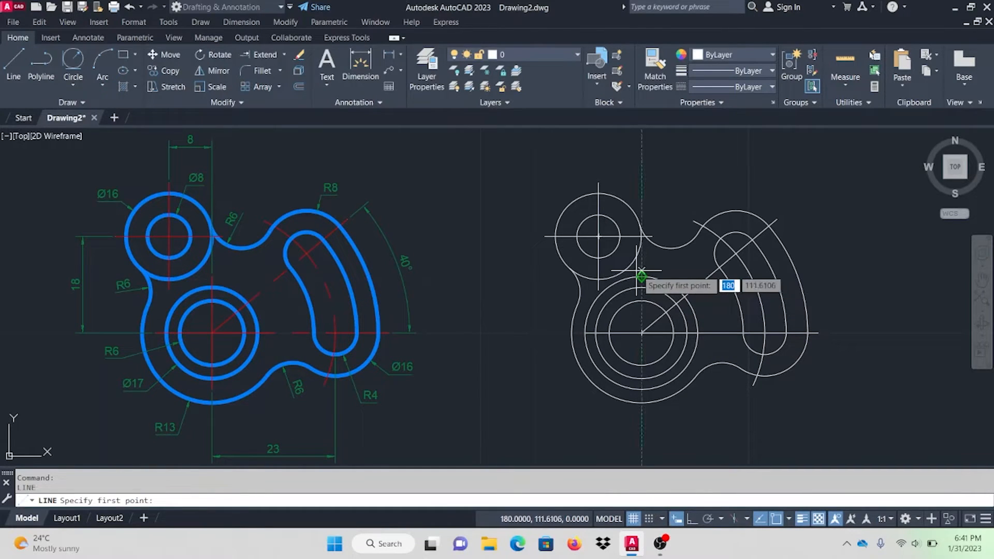
{"action": "left_click", "coordinate": [642, 278]}
{"action": "left_click", "coordinate": [648, 378]}
{"action": "key", "text": "Return"}
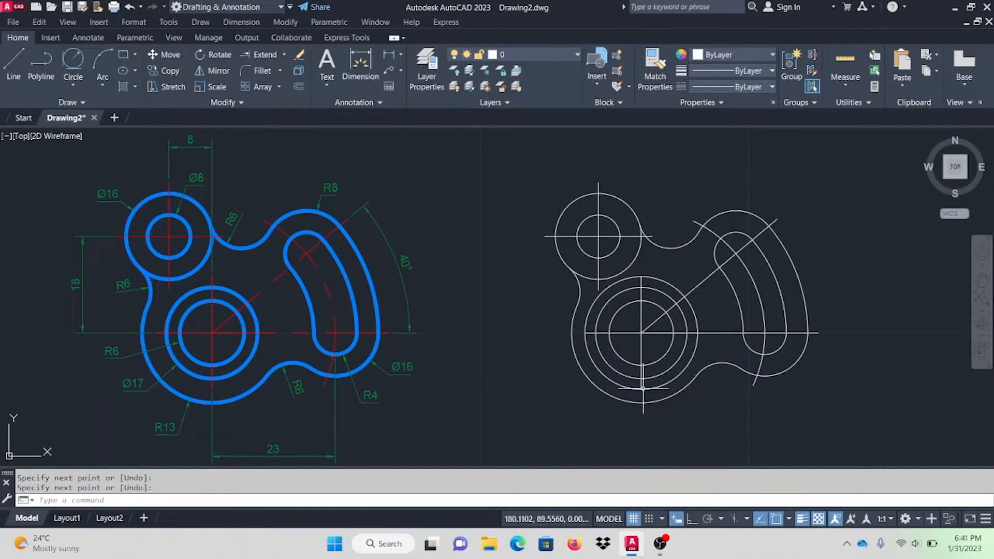
{"action": "left_click", "coordinate": [660, 383]}
{"action": "key", "text": "Delete"}
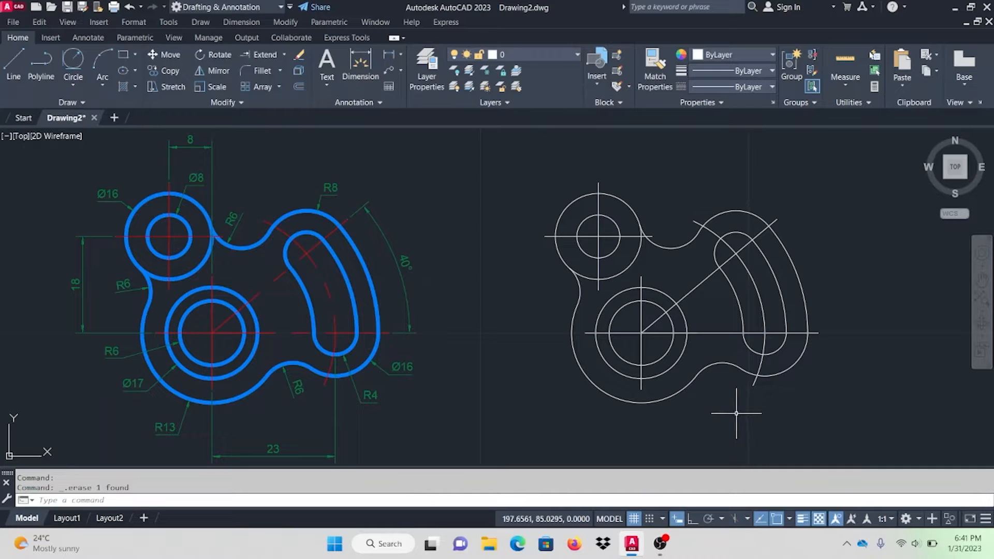
Step: Add a linear dimension above the new bracket for the horizontal distance between the vertical centre lines of the boss and the central circles
{"action": "left_click", "coordinate": [394, 61]}
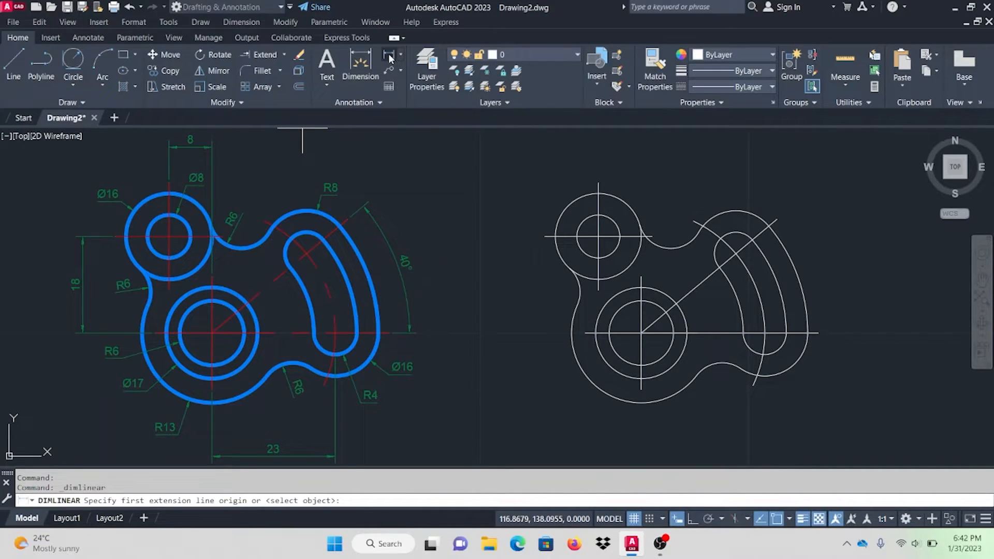
{"action": "left_click", "coordinate": [599, 182]}
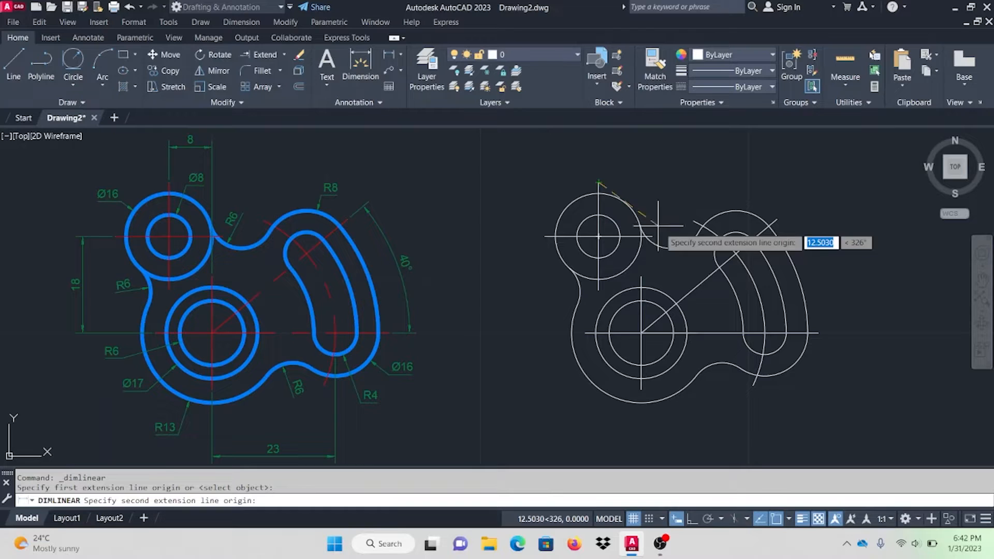
{"action": "left_click", "coordinate": [642, 277]}
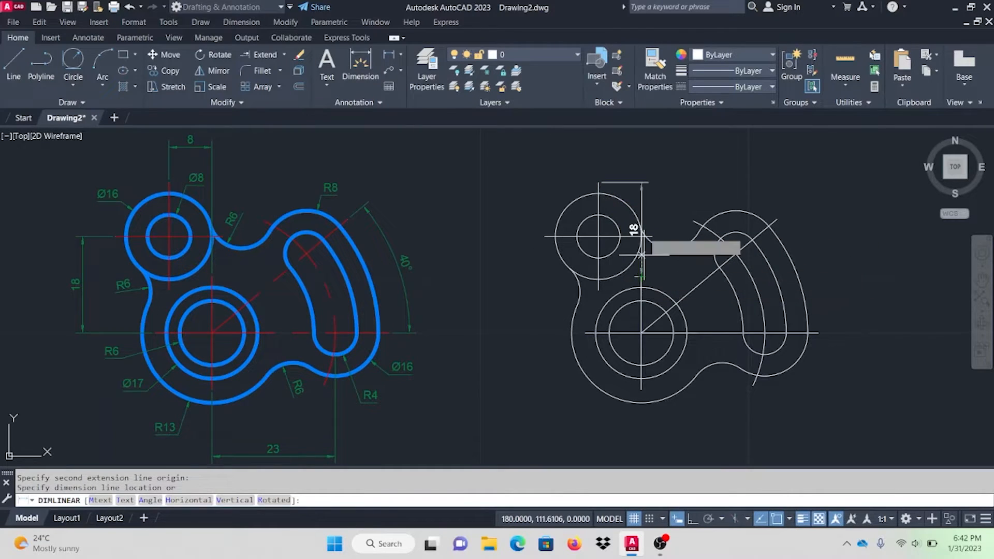
{"action": "left_click", "coordinate": [623, 150]}
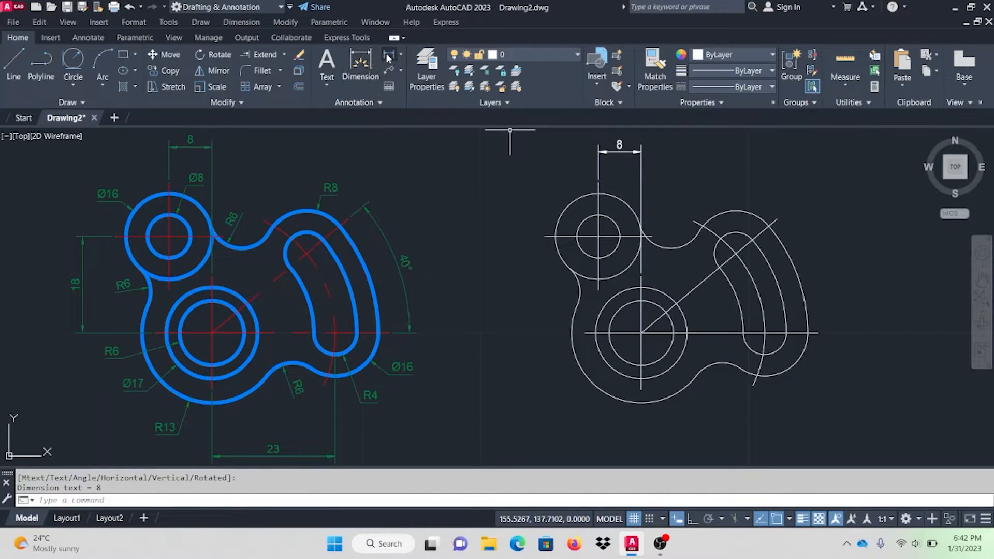
Step: Add a linear dimension below the new bracket for the horizontal distance from the central circles' vertical centre line to the slot's lower end
{"action": "left_click", "coordinate": [360, 63]}
{"action": "left_click", "coordinate": [641, 389]}
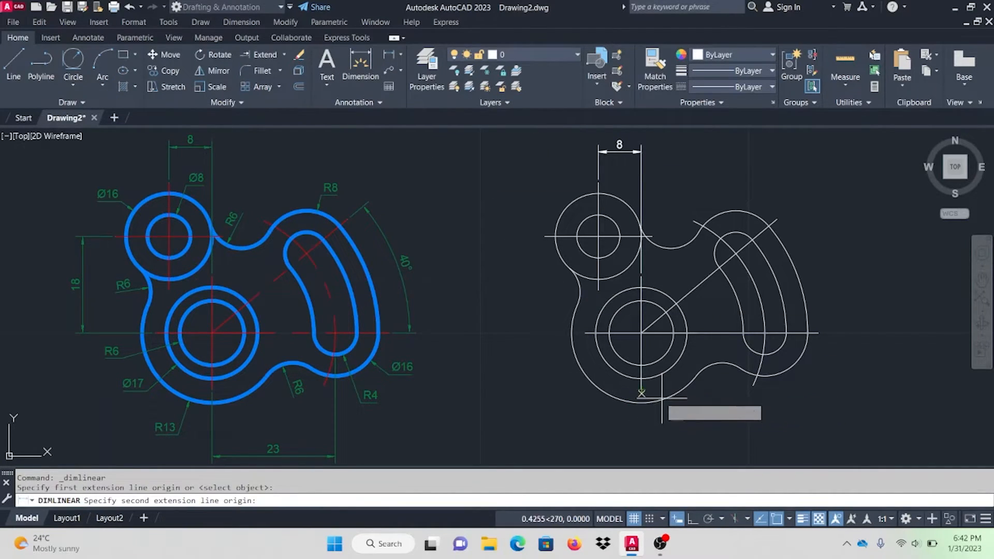
{"action": "left_click", "coordinate": [766, 355]}
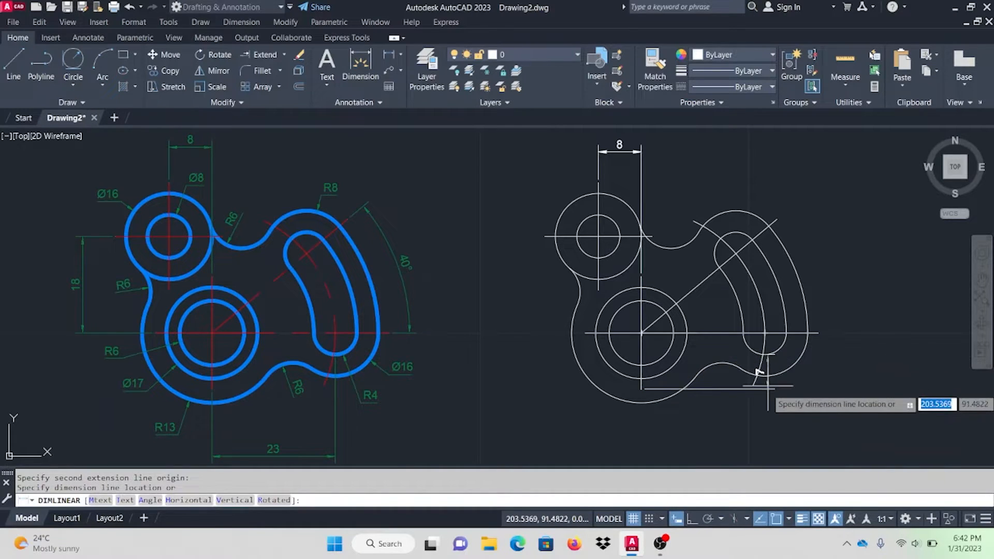
{"action": "left_click", "coordinate": [766, 442]}
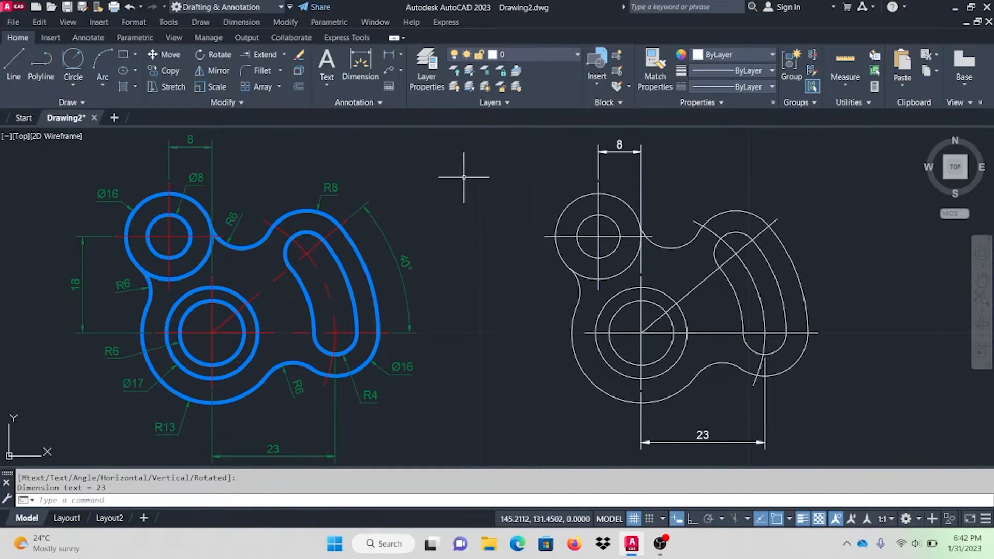
Step: Add a linear dimension beside the new bracket for the vertical distance between the horizontal centre lines of the boss and the central circles
{"action": "left_click", "coordinate": [389, 55]}
{"action": "left_click", "coordinate": [544, 237]}
{"action": "left_click", "coordinate": [586, 333]}
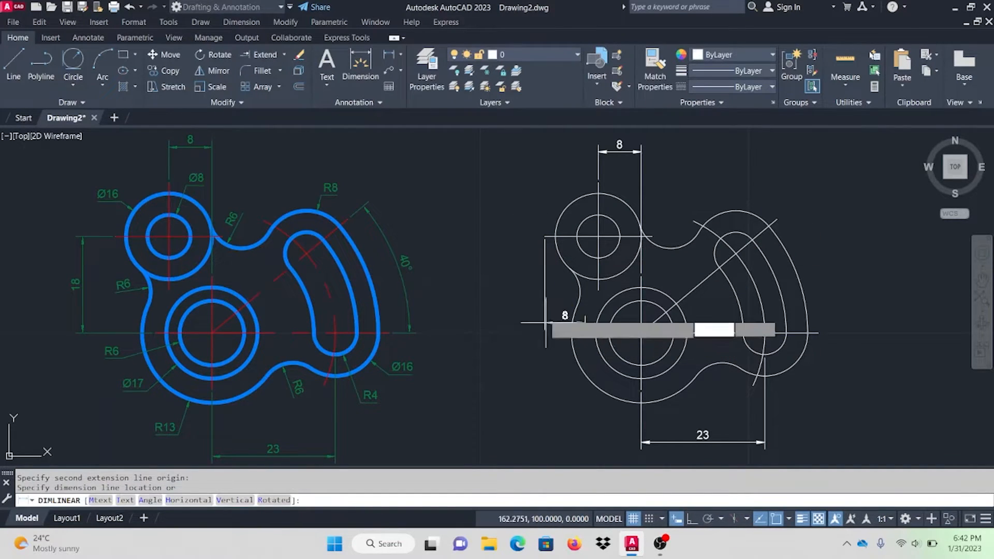
{"action": "left_click", "coordinate": [528, 277]}
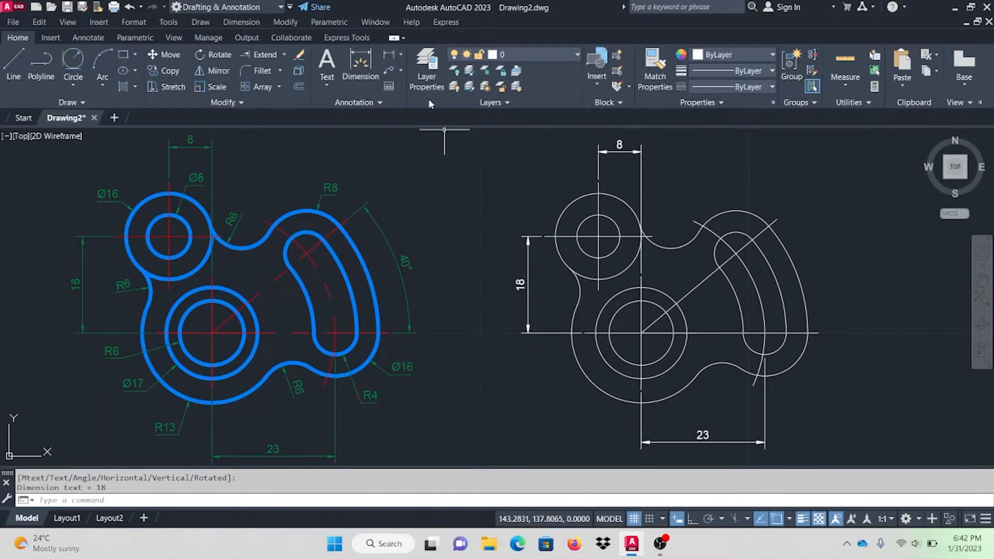
Step: Add an angular dimension between the slanted slot centre line and the horizontal centre line, placed outside the curved arm
{"action": "left_click", "coordinate": [401, 54]}
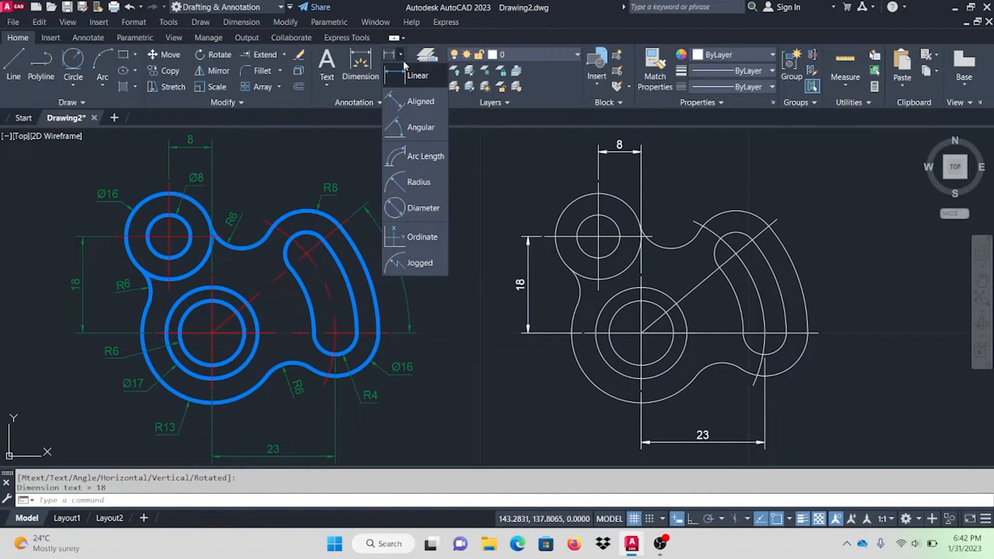
{"action": "left_click", "coordinate": [415, 129]}
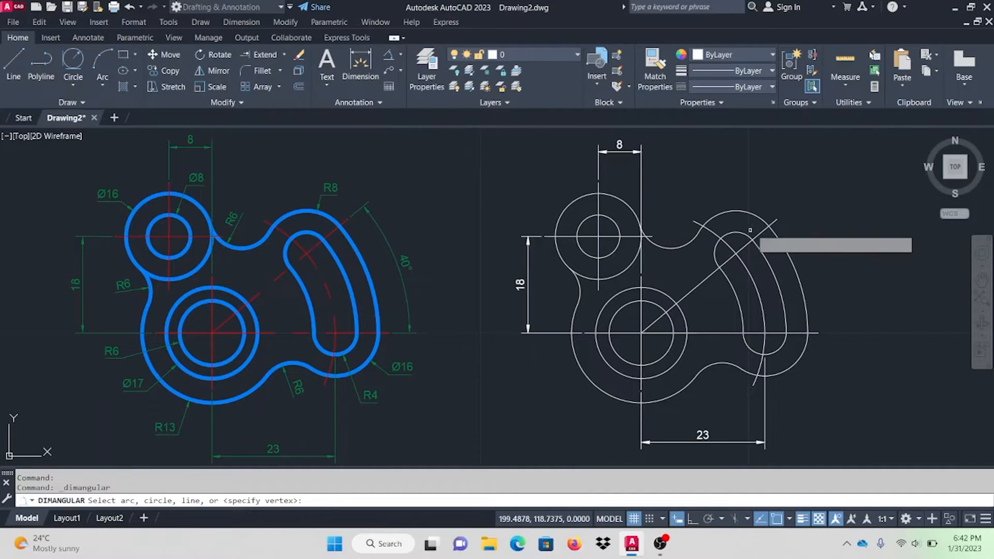
{"action": "left_click", "coordinate": [769, 223]}
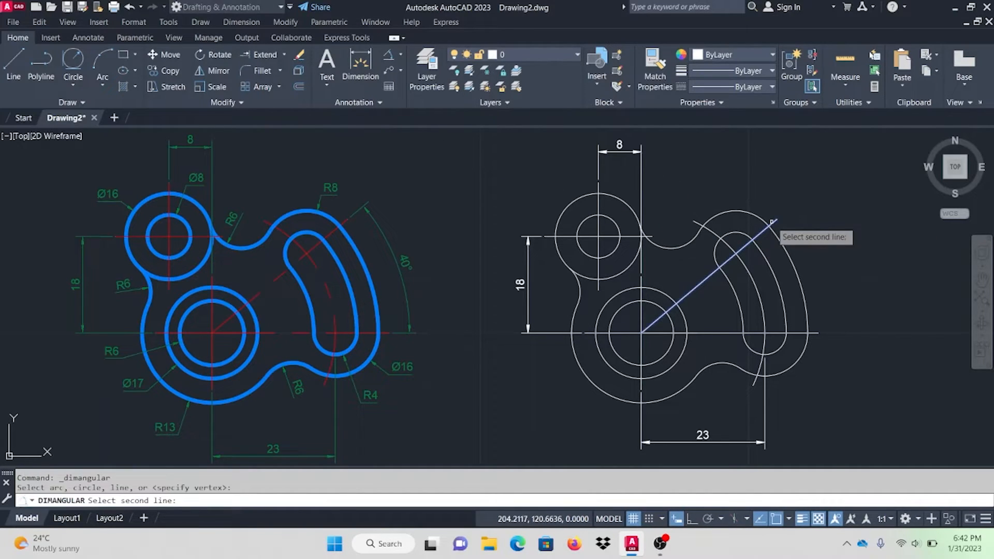
{"action": "left_click", "coordinate": [817, 333]}
{"action": "left_click", "coordinate": [840, 319]}
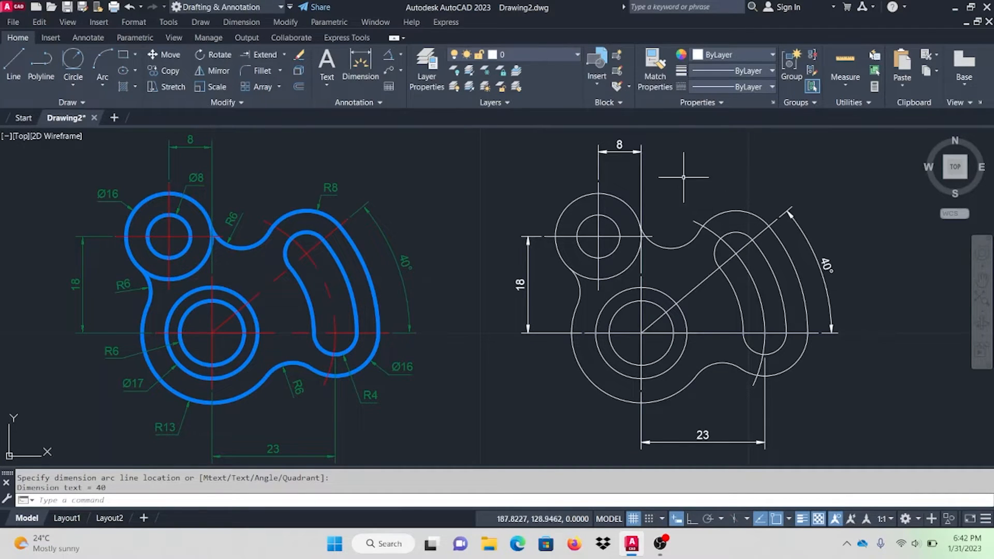
Step: Add a radius dimension to the outer arc at the upper end of the curved arm, with its text above the arc
{"action": "left_click", "coordinate": [400, 55]}
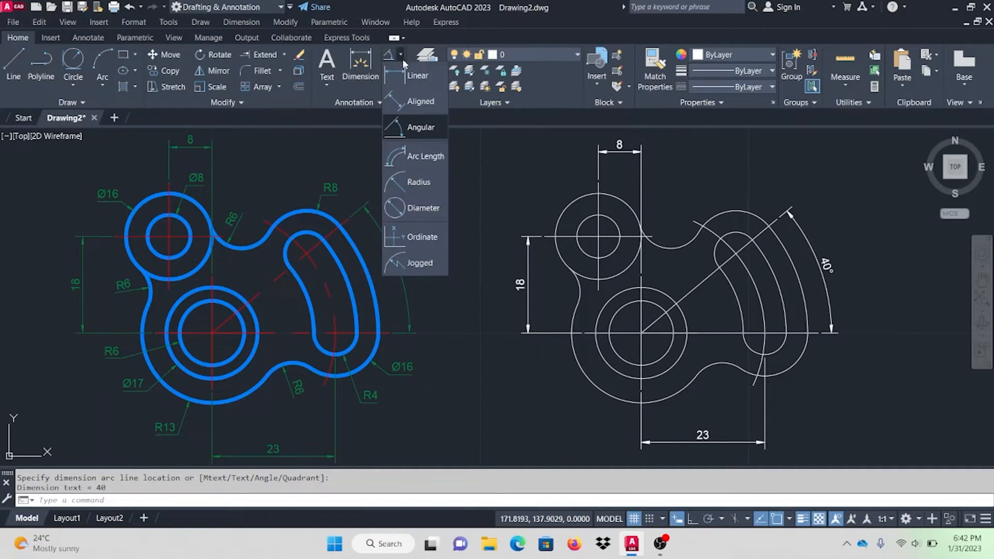
{"action": "left_click", "coordinate": [417, 181]}
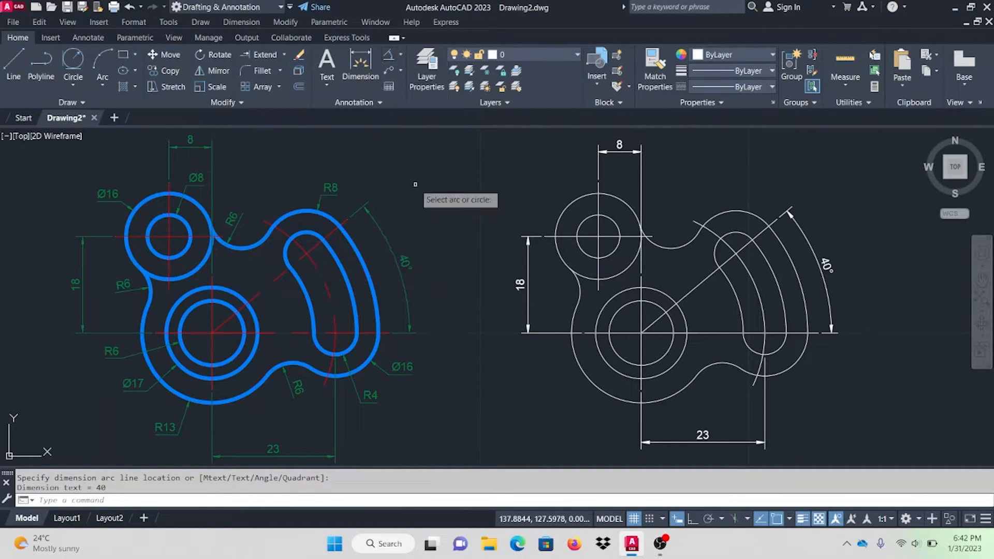
{"action": "left_click", "coordinate": [737, 210]}
{"action": "left_click", "coordinate": [756, 189]}
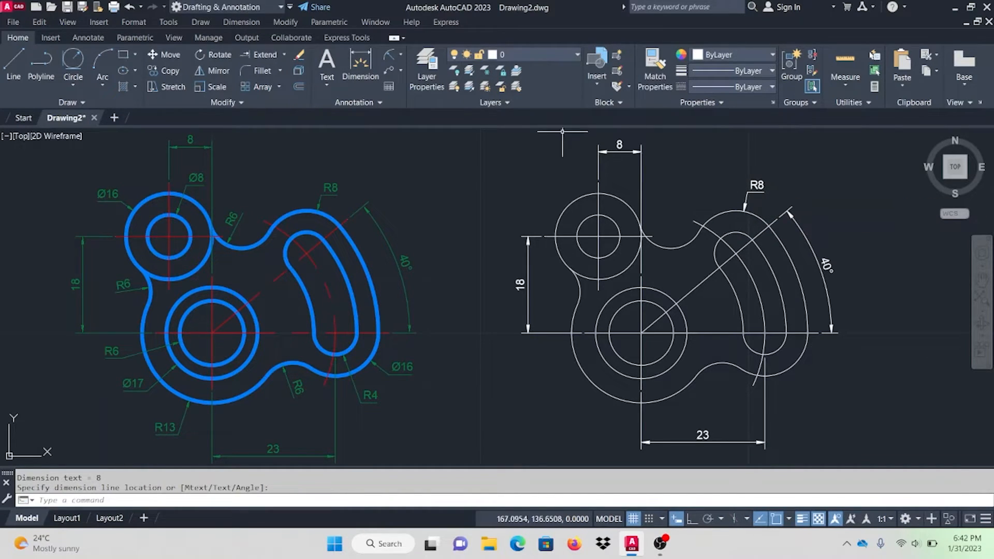
Step: Add radius dimensions to the fillet between the boss and the curved arm and to the lower fillet between the central body and the arm
{"action": "left_click", "coordinate": [388, 56]}
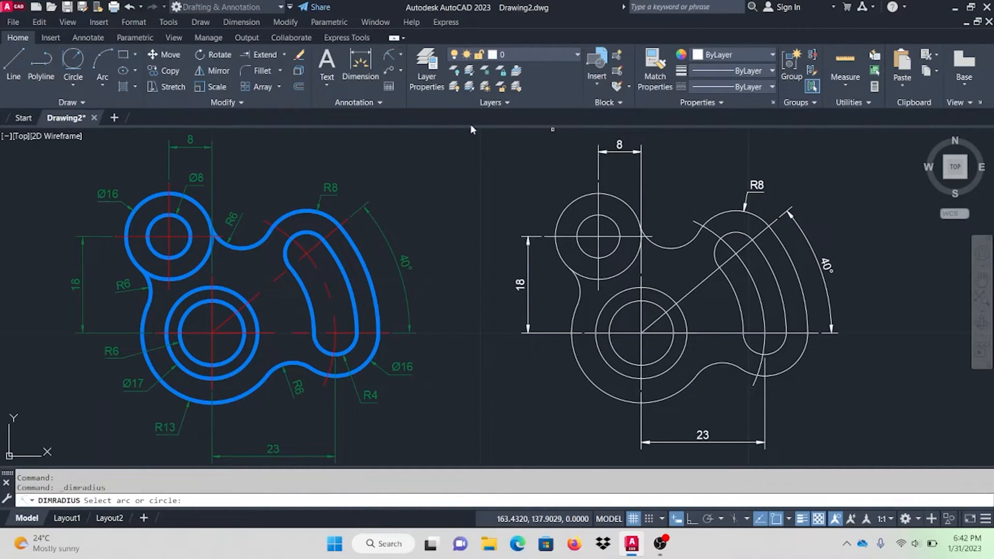
{"action": "left_click", "coordinate": [665, 247]}
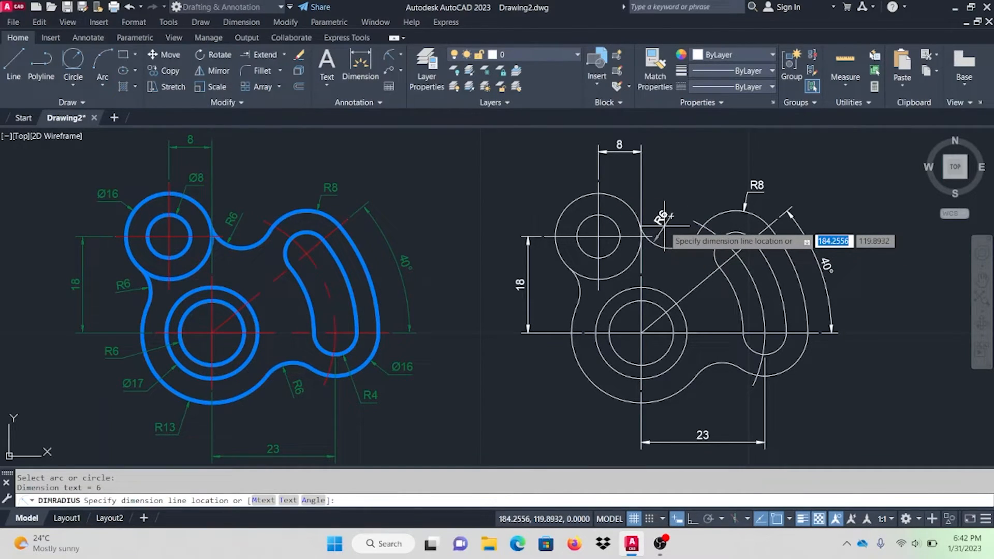
{"action": "left_click", "coordinate": [666, 224]}
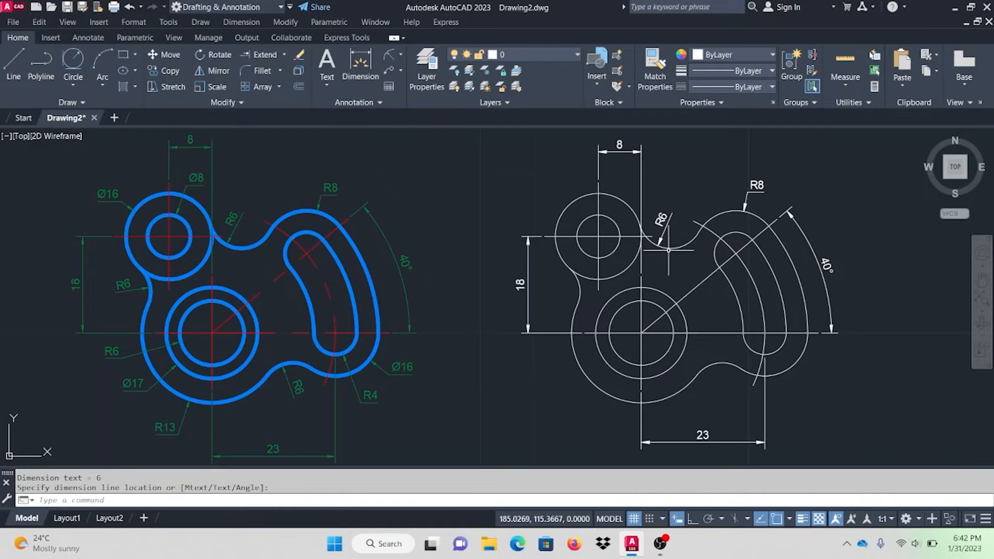
{"action": "key", "text": "Return"}
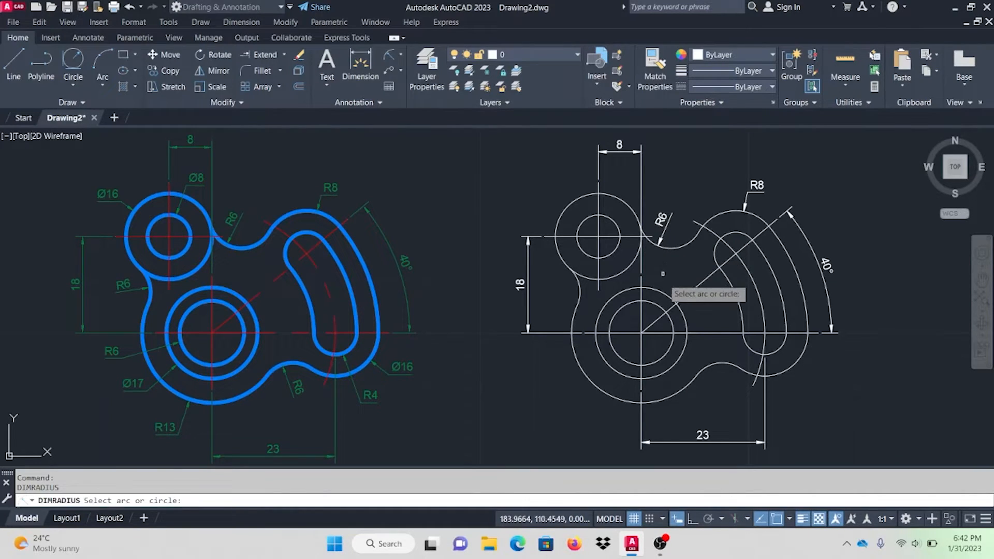
{"action": "left_click", "coordinate": [709, 365]}
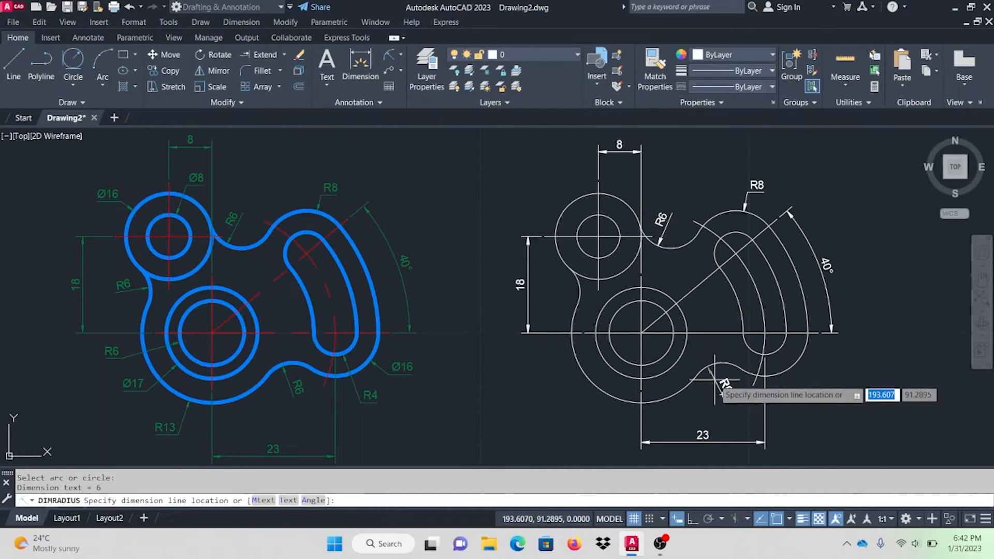
{"action": "left_click", "coordinate": [715, 378]}
Step: Add radius dimensions to the slot's lower end arc and the large outer arc around the central circles
{"action": "key", "text": "Return"}
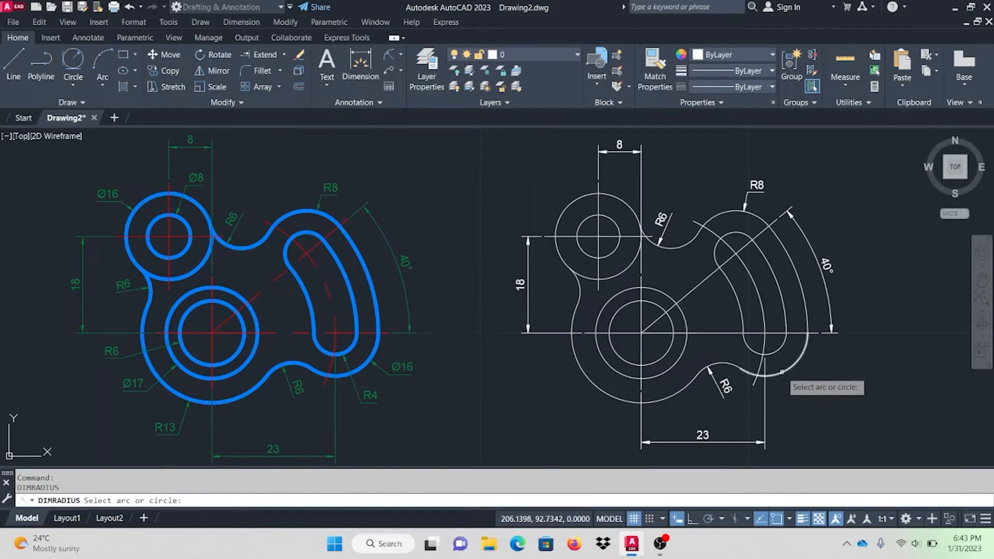
{"action": "left_click", "coordinate": [781, 371]}
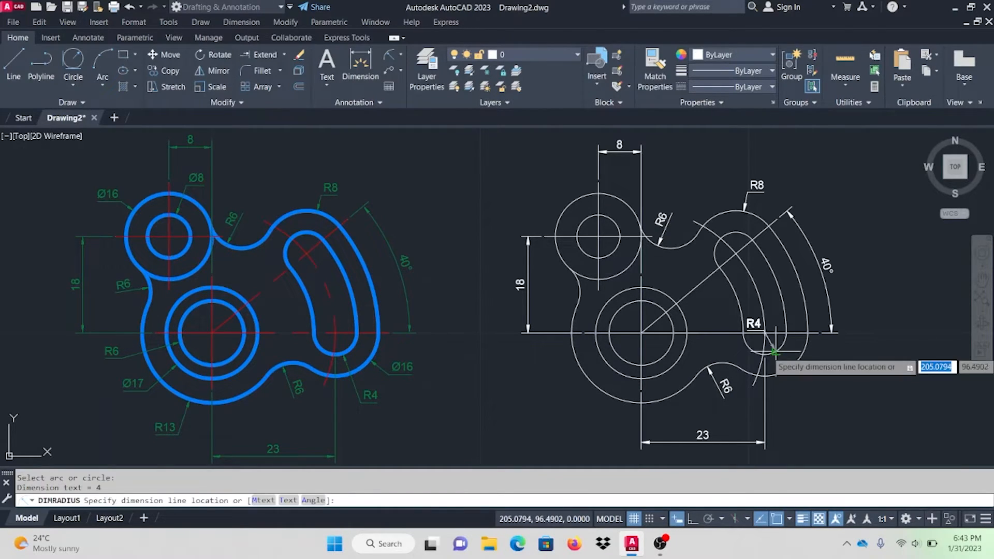
{"action": "left_click", "coordinate": [797, 397]}
{"action": "key", "text": "Return"}
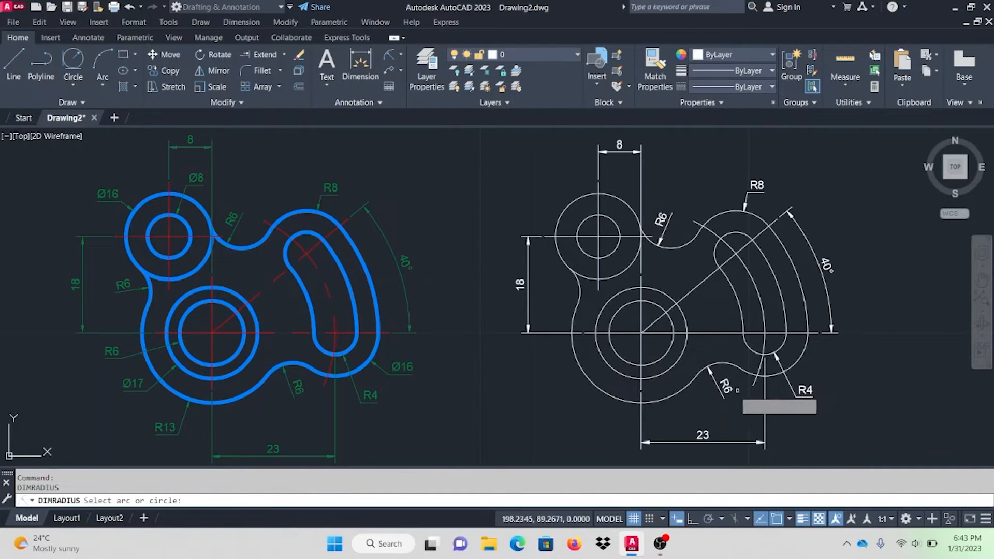
{"action": "left_click", "coordinate": [614, 399]}
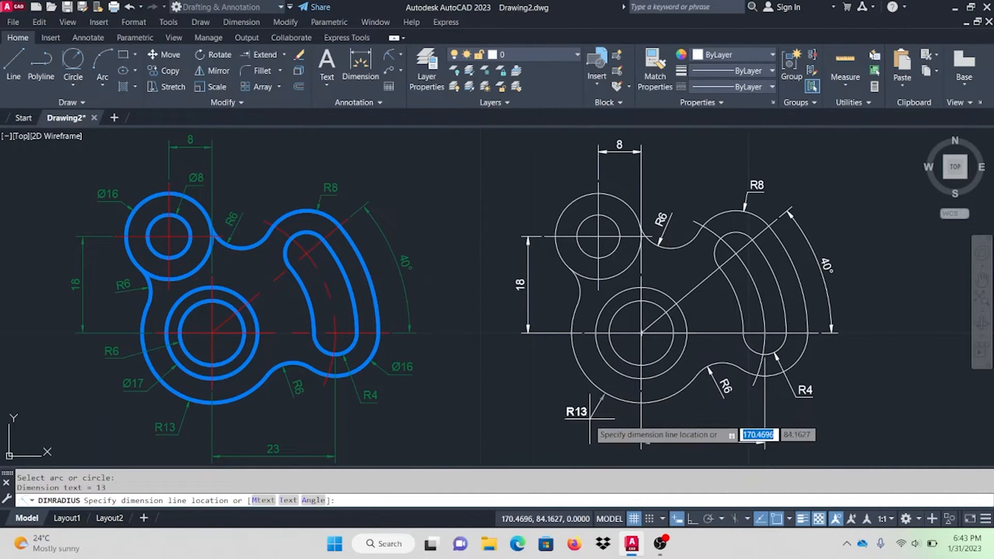
{"action": "left_click", "coordinate": [600, 419]}
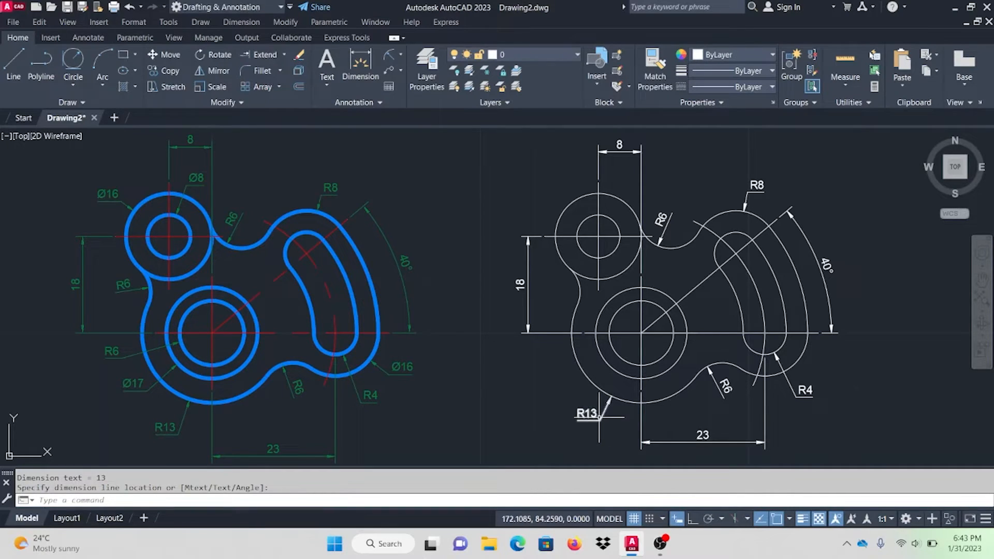
Step: Add radius dimensions to the inner central circle and the fillet joining the boss to the large outer arc
{"action": "key", "text": "Return"}
{"action": "left_click", "coordinate": [610, 346]}
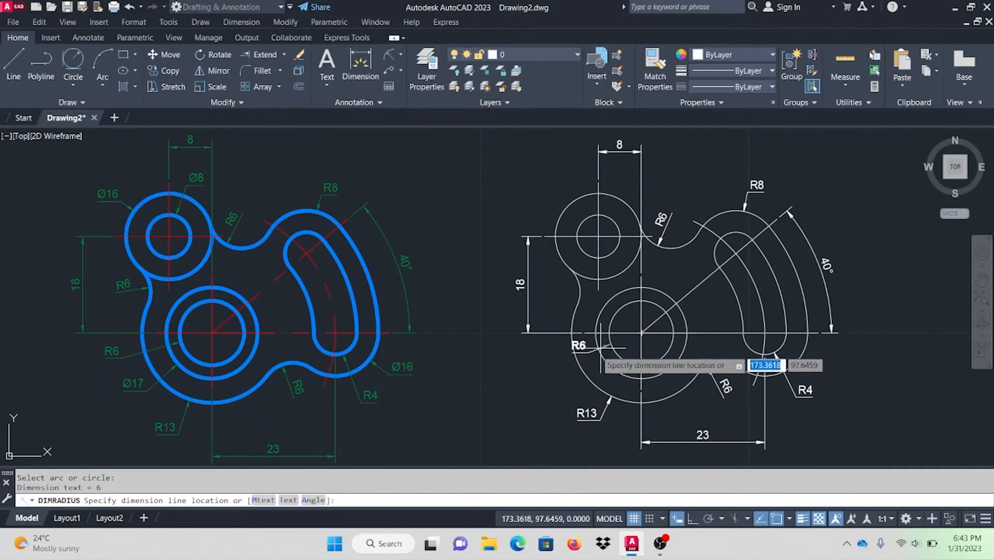
{"action": "left_click", "coordinate": [558, 367]}
{"action": "key", "text": "Return"}
{"action": "left_click", "coordinate": [577, 280]}
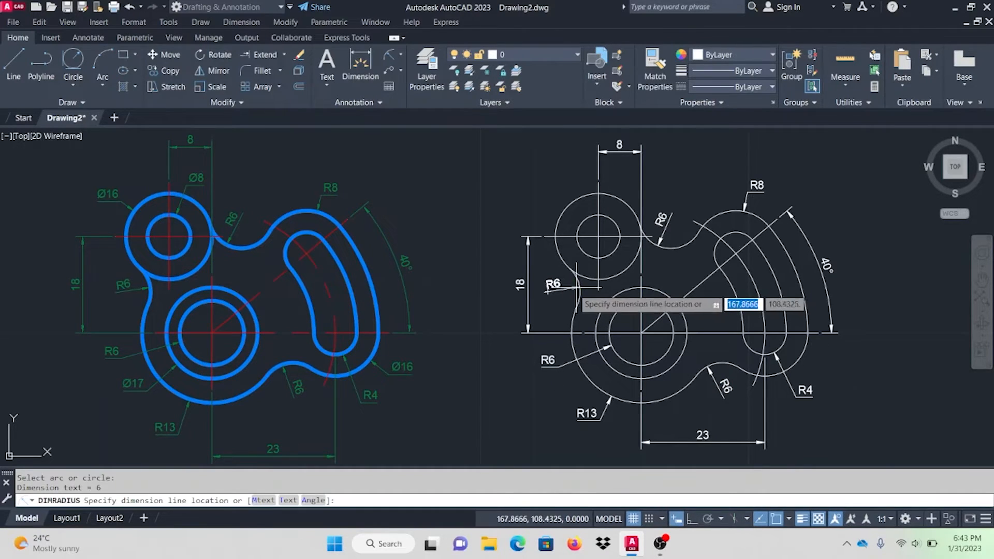
{"action": "left_click", "coordinate": [549, 290]}
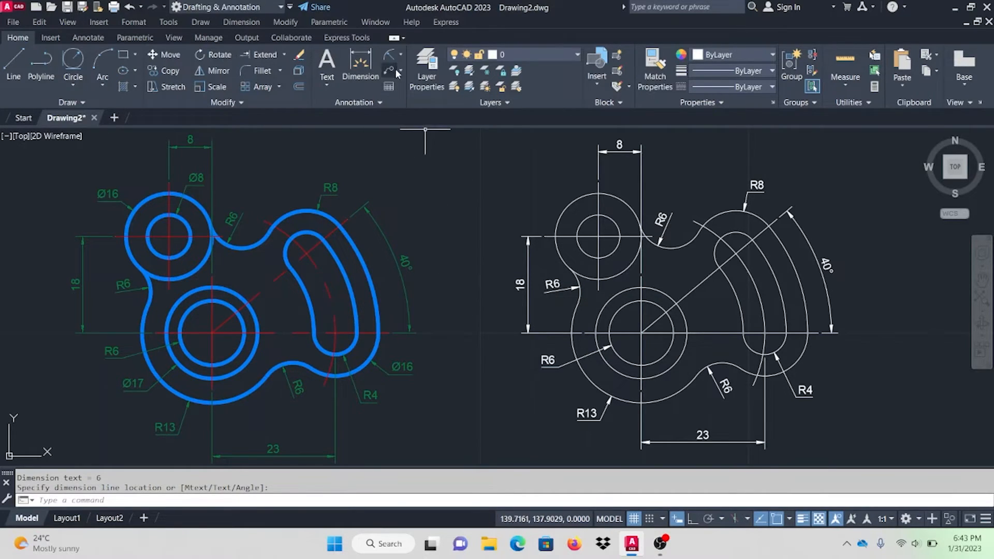
Step: Add diameter dimensions to the boss's outer circle and to its hole, with the text placed outside the boss
{"action": "left_click", "coordinate": [402, 56]}
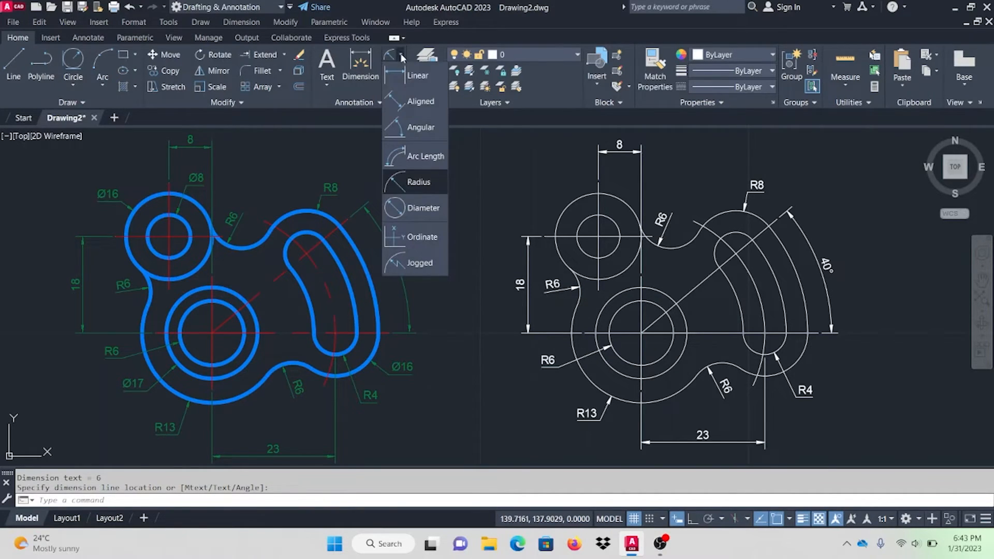
{"action": "left_click", "coordinate": [433, 210]}
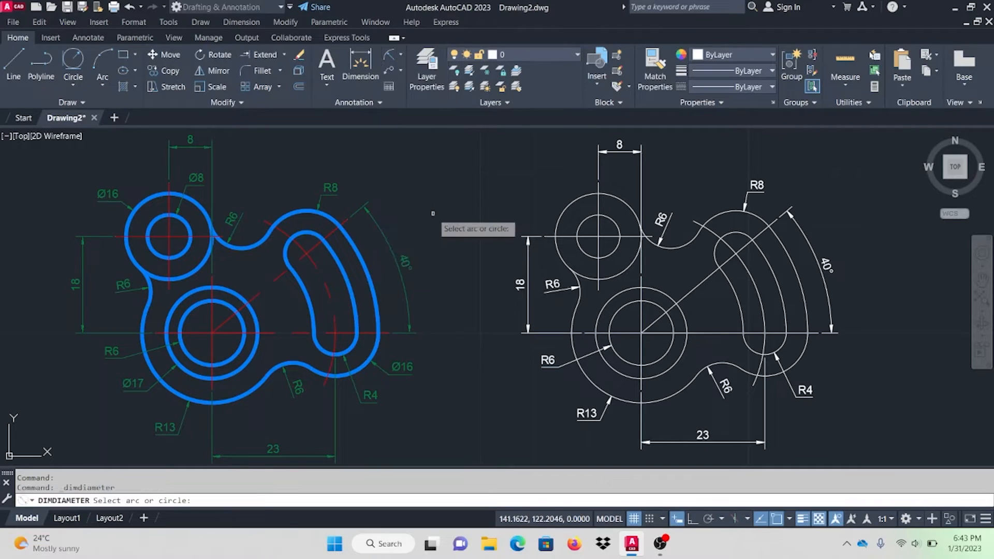
{"action": "left_click", "coordinate": [561, 209]}
{"action": "left_click", "coordinate": [552, 198]}
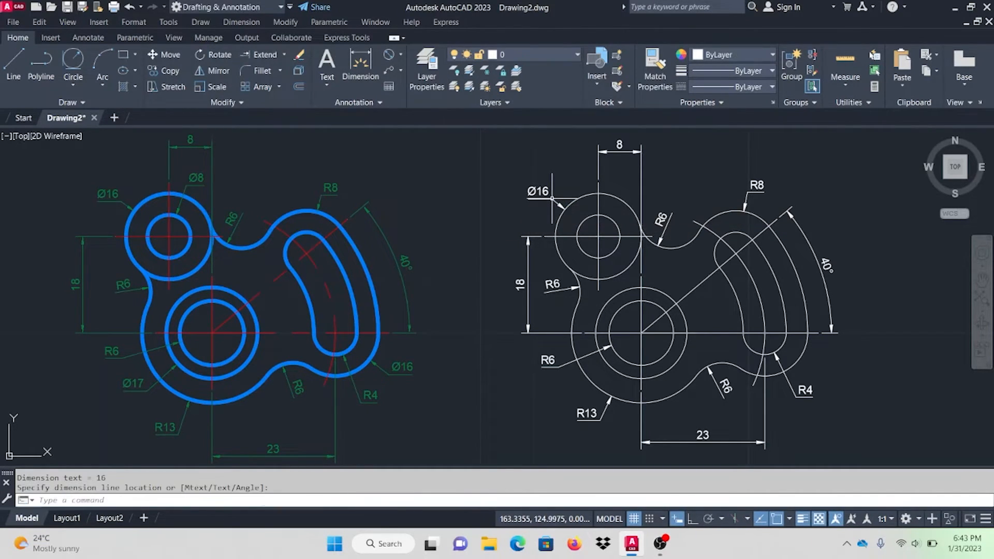
{"action": "key", "text": "Return"}
{"action": "left_click", "coordinate": [611, 220]}
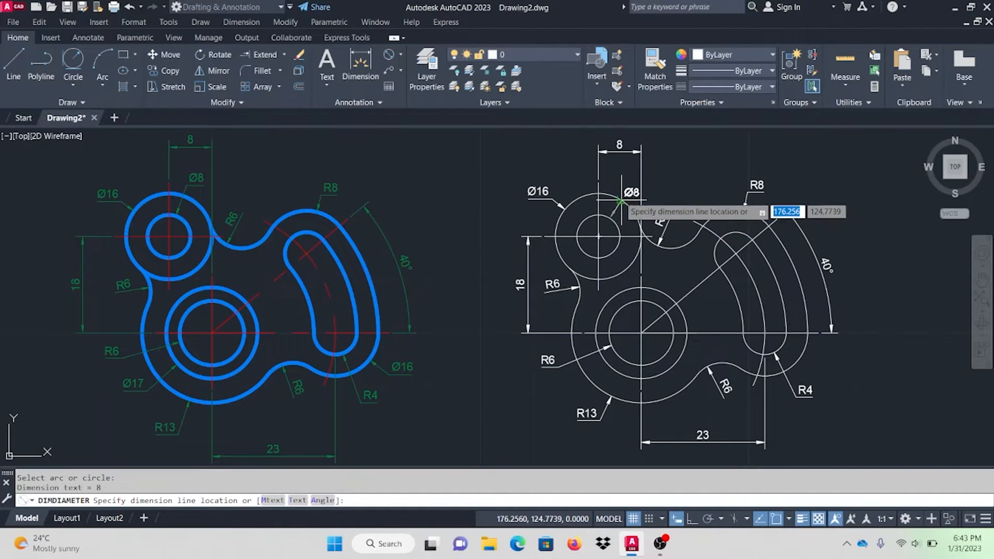
{"action": "left_click", "coordinate": [614, 186]}
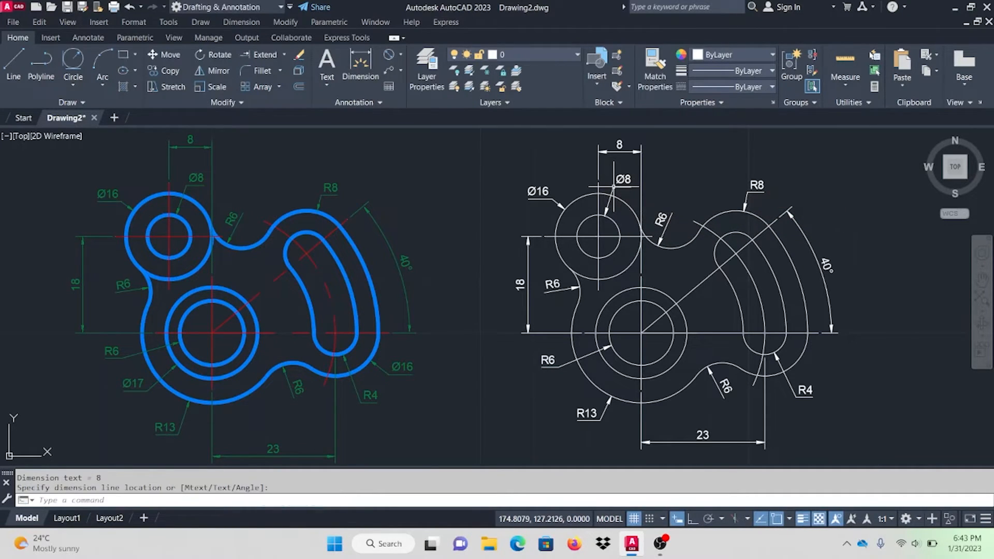
Step: Add diameter dimensions to the outer arc at the arm's lower end and to the outer central circle of the unfinished bracket
{"action": "key", "text": "Return"}
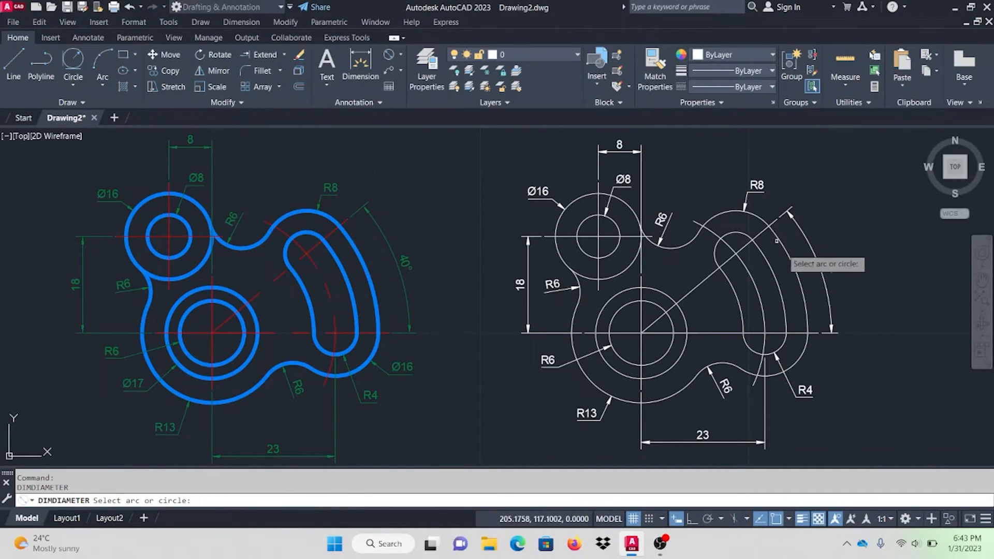
{"action": "left_click", "coordinate": [806, 311]}
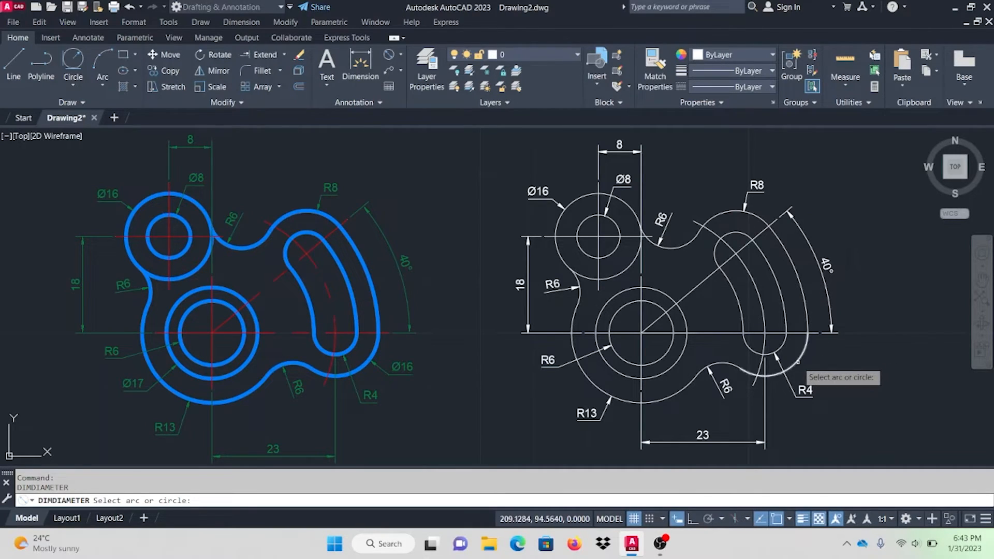
{"action": "left_click", "coordinate": [816, 369]}
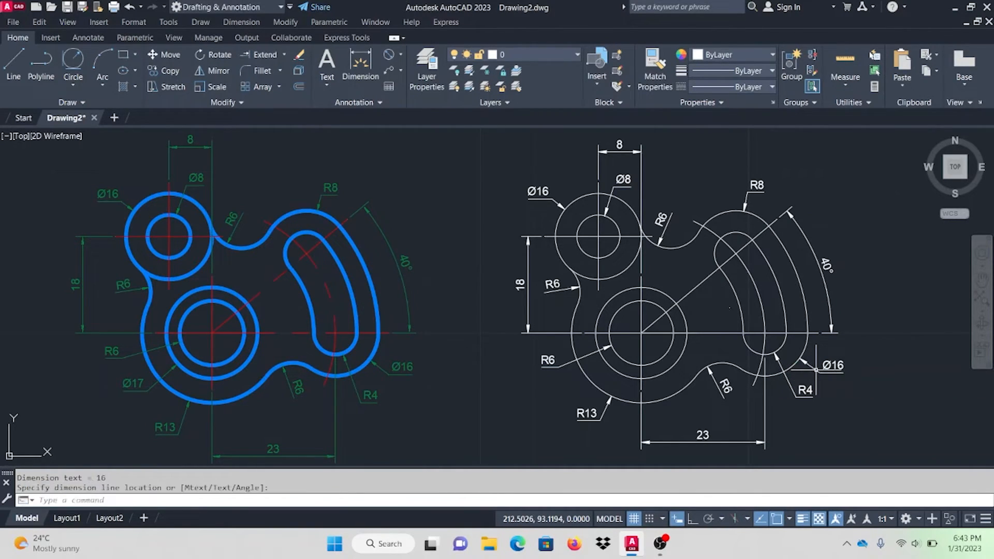
{"action": "key", "text": "Return"}
{"action": "left_click", "coordinate": [608, 366]}
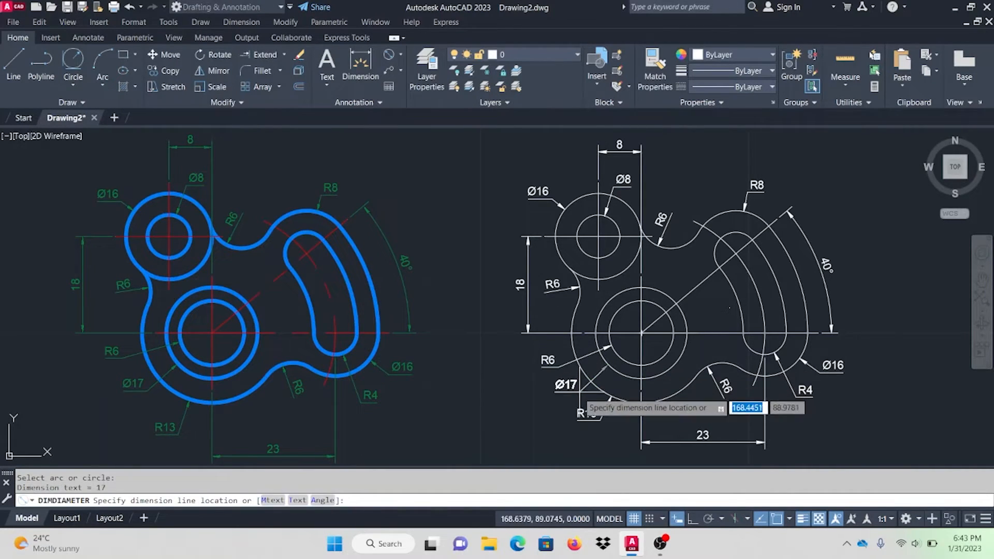
{"action": "left_click", "coordinate": [577, 393]}
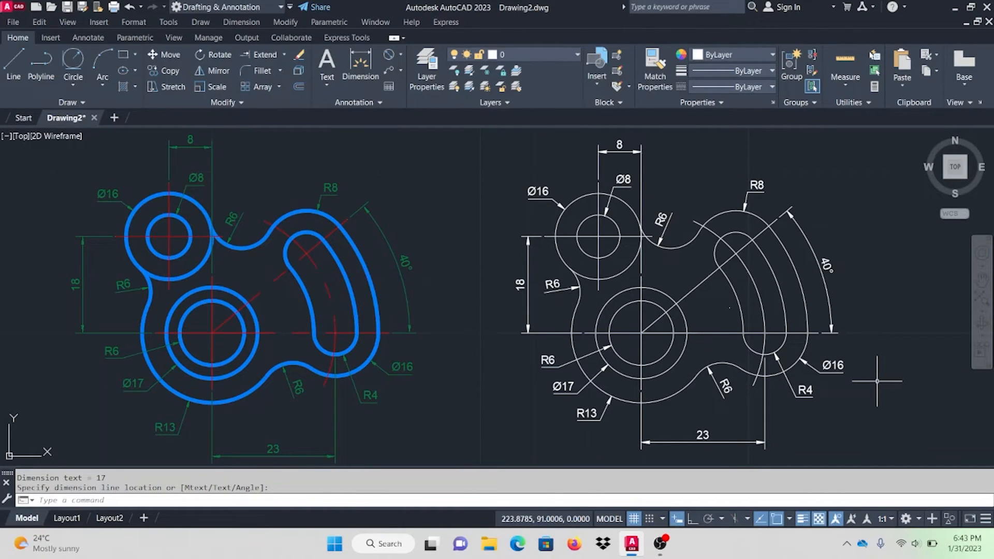
{"action": "key", "text": "Escape"}
Step: Assign all linear, angular, radius and diameter dimensions of the white bracket copy to the Dimensions layer
{"action": "left_click", "coordinate": [870, 414]}
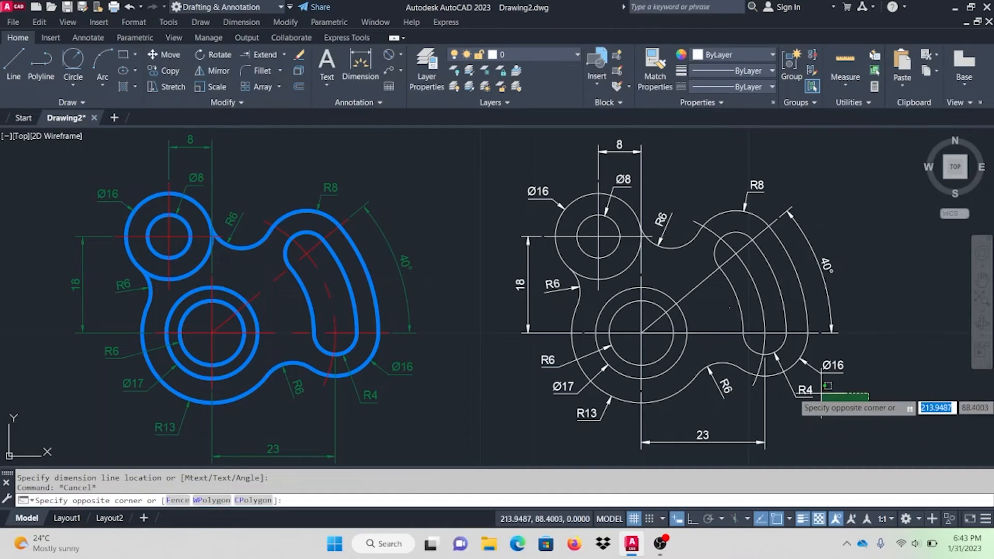
{"action": "left_click", "coordinate": [813, 370]}
{"action": "left_click", "coordinate": [847, 305]}
{"action": "left_click", "coordinate": [766, 200]}
{"action": "left_click", "coordinate": [757, 190]}
{"action": "left_click", "coordinate": [664, 220]}
{"action": "left_click", "coordinate": [657, 179]}
{"action": "left_click", "coordinate": [596, 140]}
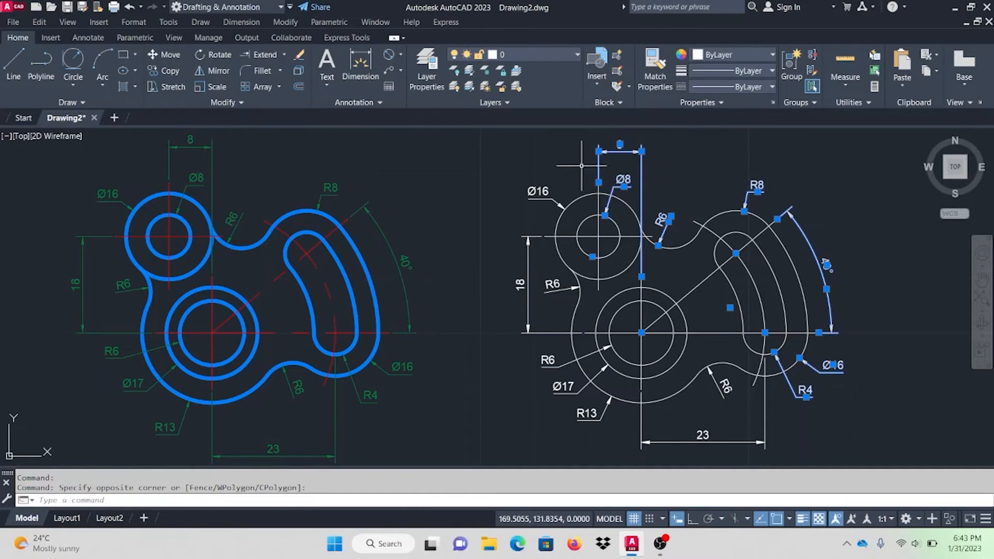
{"action": "left_click", "coordinate": [526, 184]}
{"action": "left_click", "coordinate": [523, 217]}
{"action": "left_click", "coordinate": [525, 191]}
{"action": "left_click", "coordinate": [541, 278]}
{"action": "left_click", "coordinate": [510, 274]}
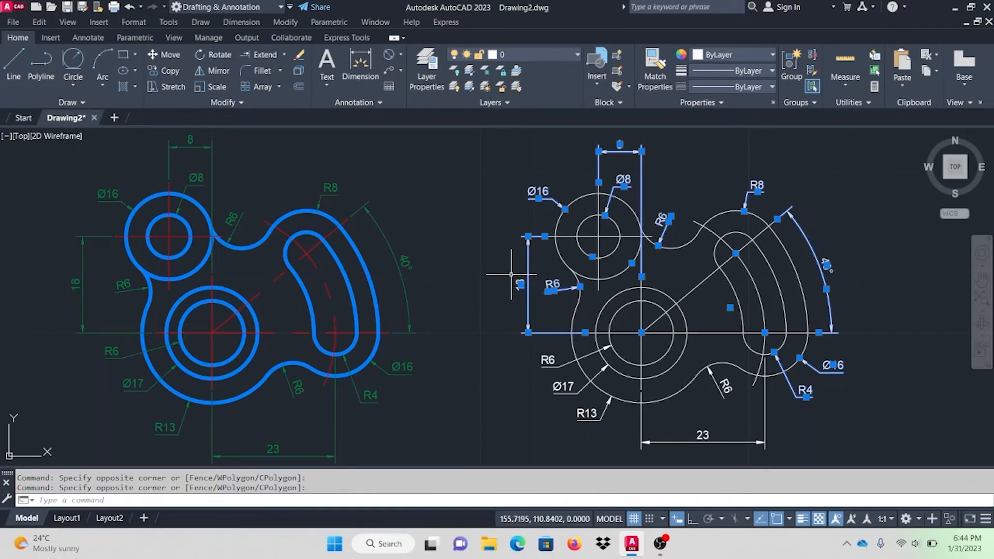
{"action": "left_click", "coordinate": [590, 438]}
{"action": "left_click", "coordinate": [513, 361]}
{"action": "left_click", "coordinate": [518, 394]}
{"action": "left_click", "coordinate": [539, 357]}
{"action": "left_click", "coordinate": [717, 383]}
{"action": "left_click", "coordinate": [779, 428]}
{"action": "left_click", "coordinate": [751, 436]}
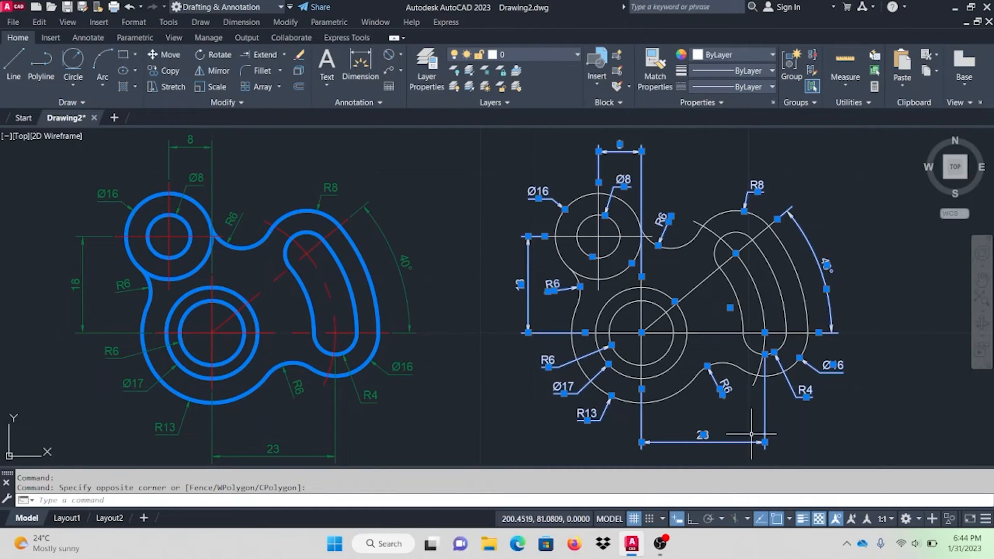
{"action": "left_click", "coordinate": [572, 53]}
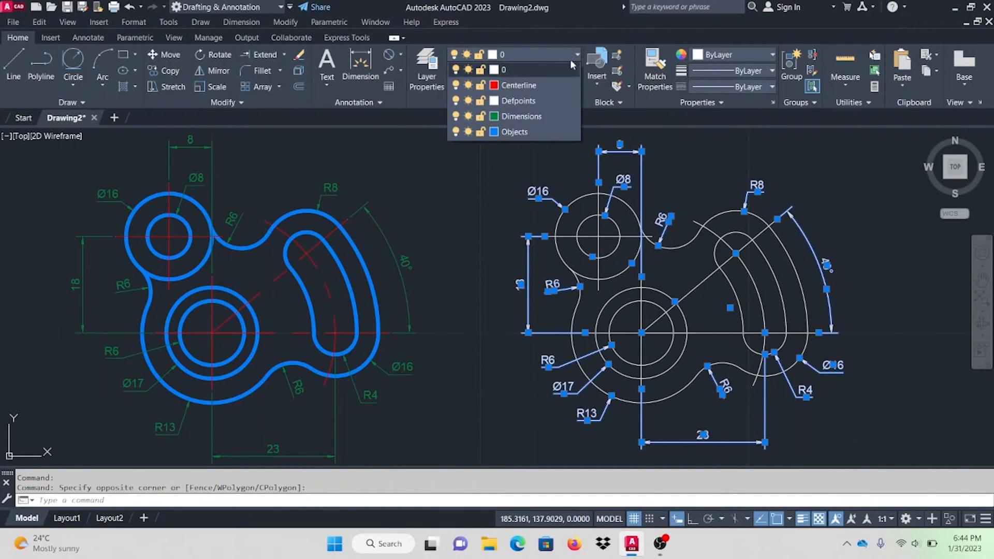
{"action": "left_click", "coordinate": [557, 116]}
{"action": "key", "text": "Escape"}
{"action": "left_click", "coordinate": [762, 305]}
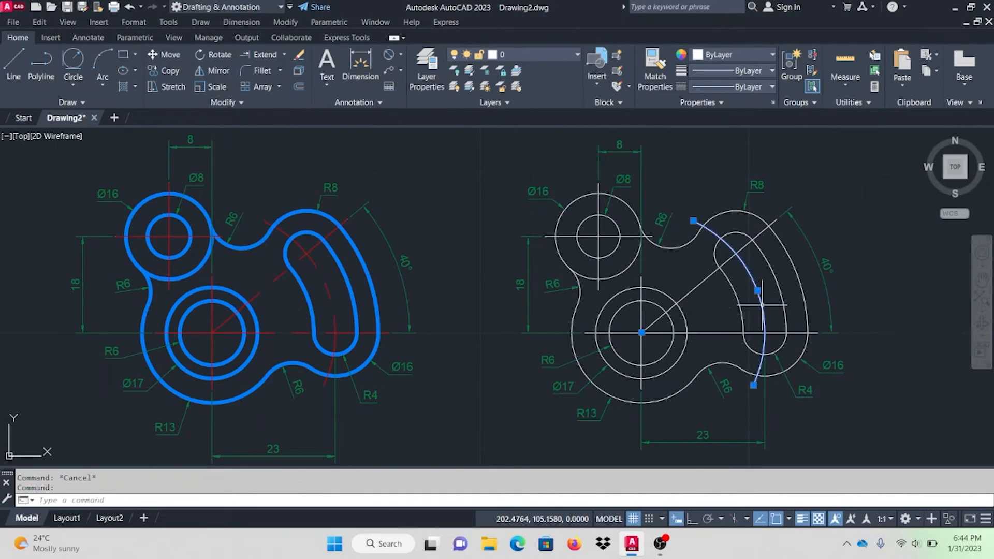
{"action": "key", "text": "Escape"}
{"action": "left_click", "coordinate": [573, 53]}
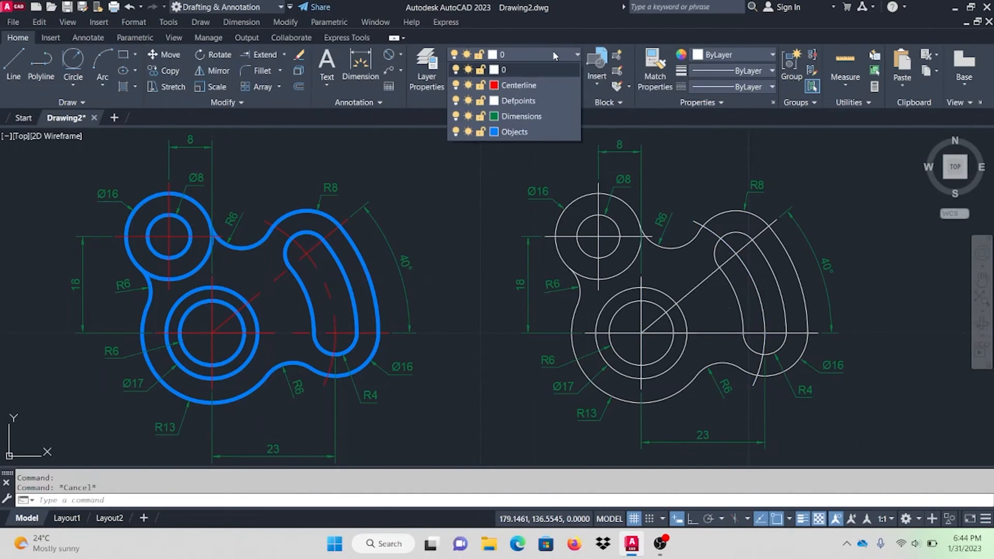
{"action": "left_click", "coordinate": [541, 83]}
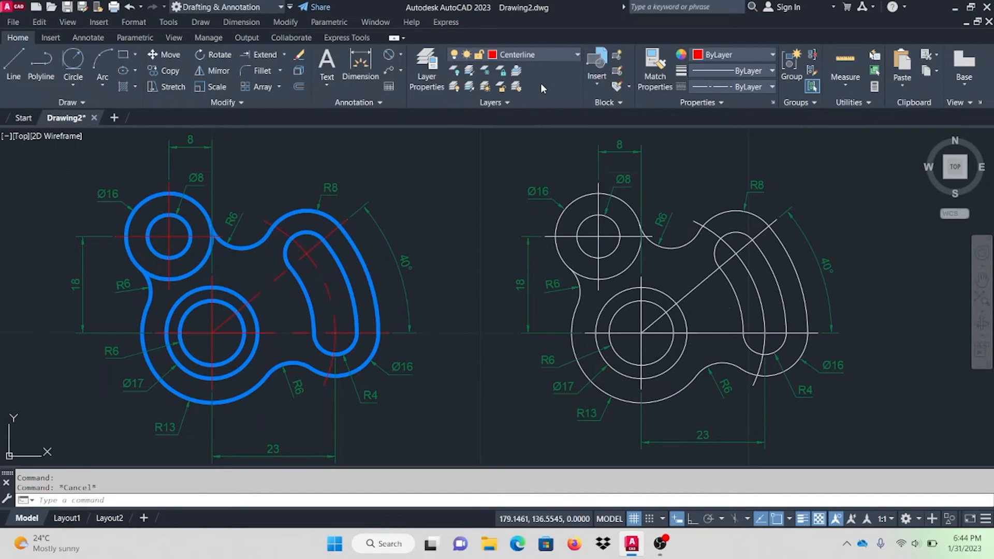
{"action": "left_click", "coordinate": [545, 54]}
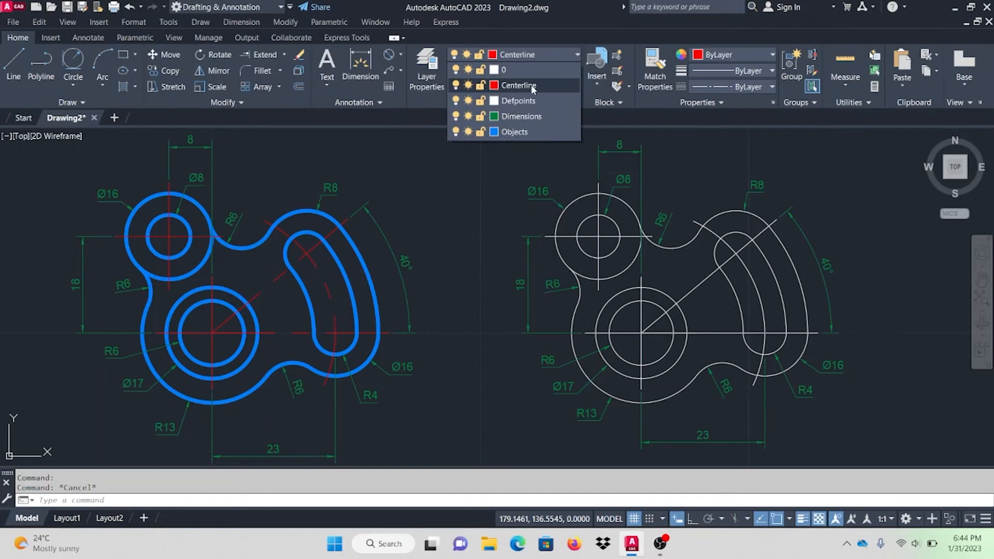
{"action": "left_click", "coordinate": [531, 116]}
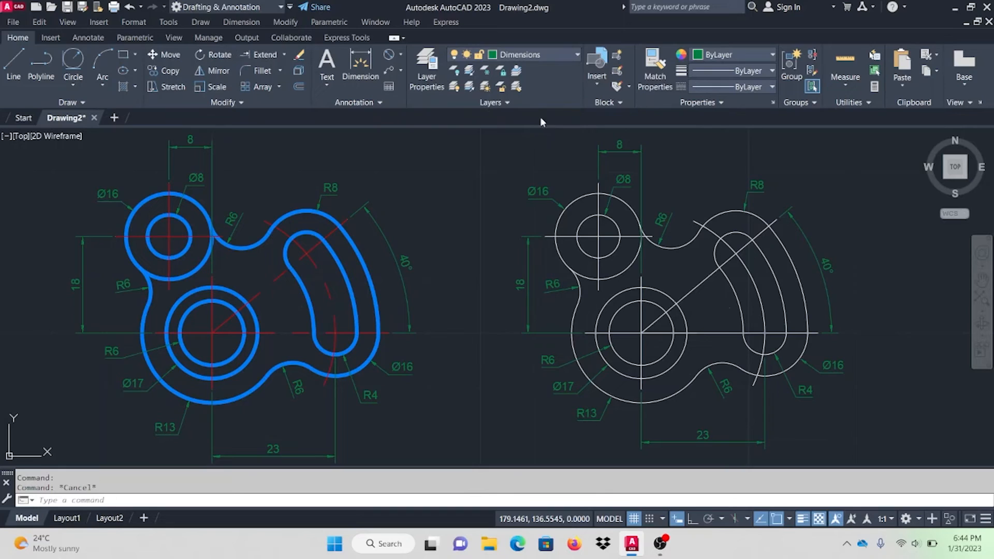
{"action": "left_click", "coordinate": [529, 55]}
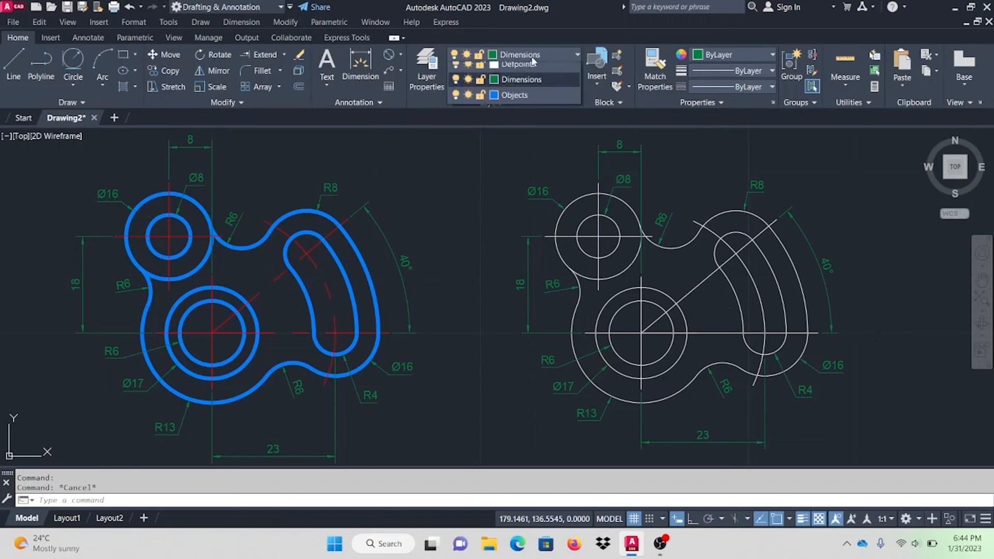
{"action": "left_click", "coordinate": [525, 73]}
Step: Turn off the Dimensions layer and assign the copy's centre lines, angled line and slot centre arc to the Centerline layer
{"action": "left_click", "coordinate": [536, 54]}
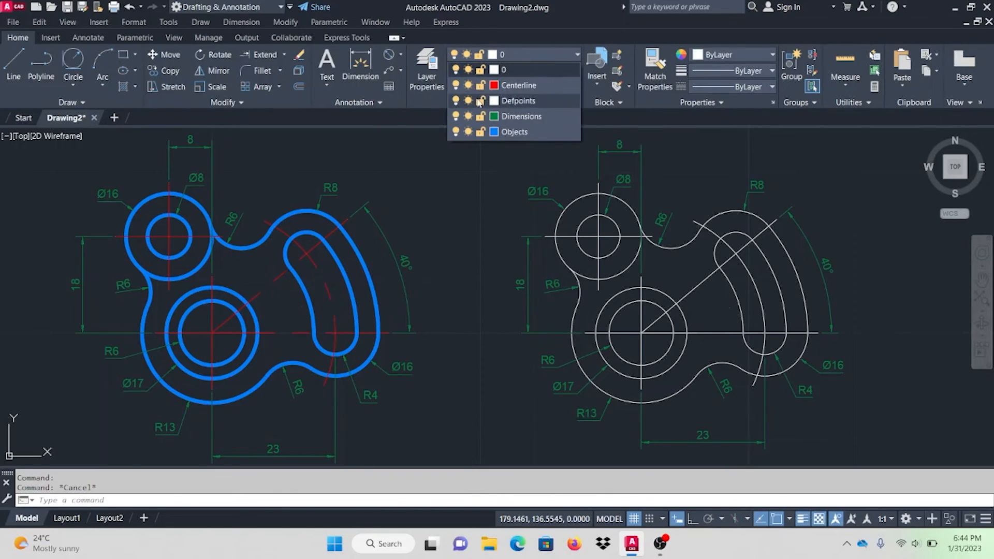
{"action": "left_click", "coordinate": [457, 118]}
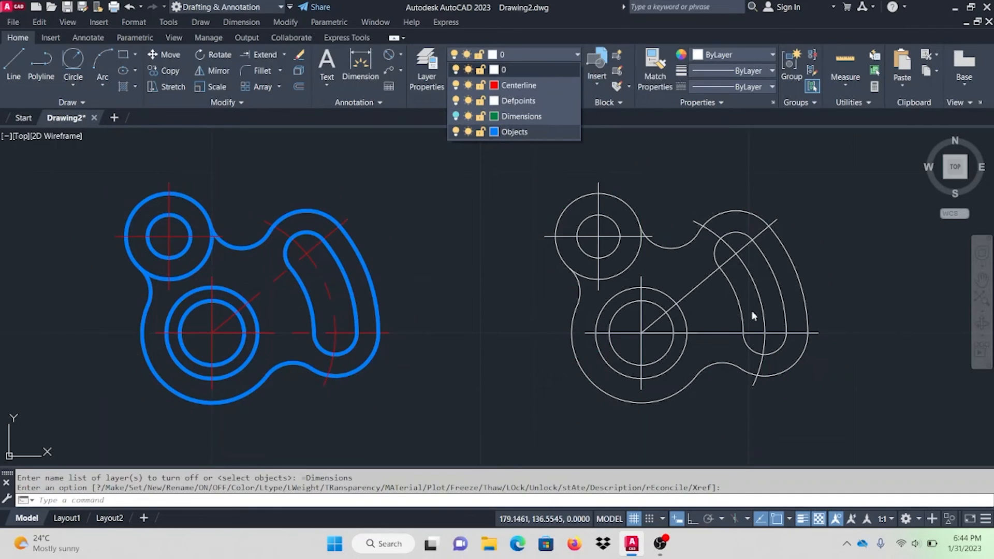
{"action": "left_click", "coordinate": [835, 349]}
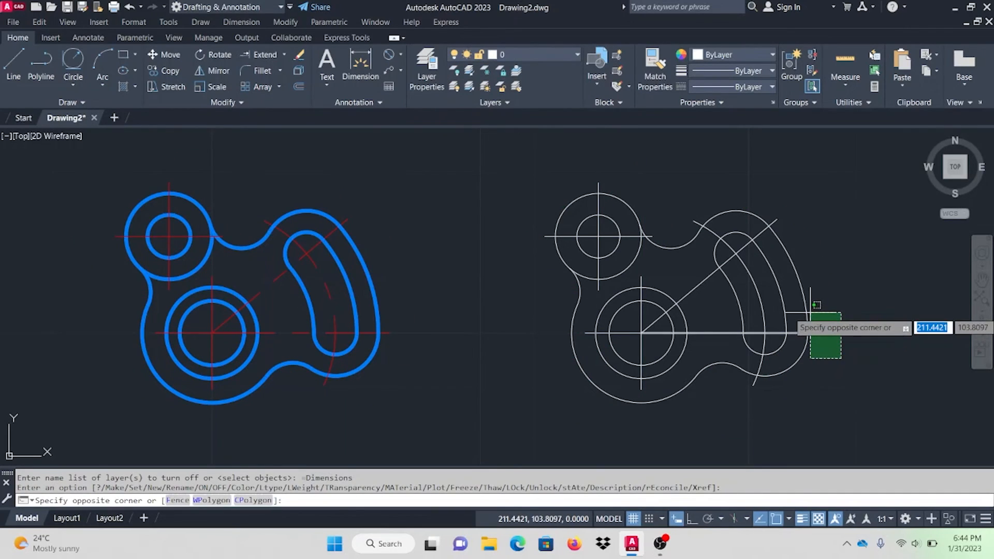
{"action": "left_click", "coordinate": [811, 312]}
{"action": "left_click", "coordinate": [775, 222]}
{"action": "left_click", "coordinate": [729, 242]}
{"action": "left_click", "coordinate": [706, 228]}
{"action": "left_click", "coordinate": [619, 220]}
{"action": "left_click", "coordinate": [591, 248]}
{"action": "left_click", "coordinate": [651, 343]}
{"action": "left_click", "coordinate": [628, 311]}
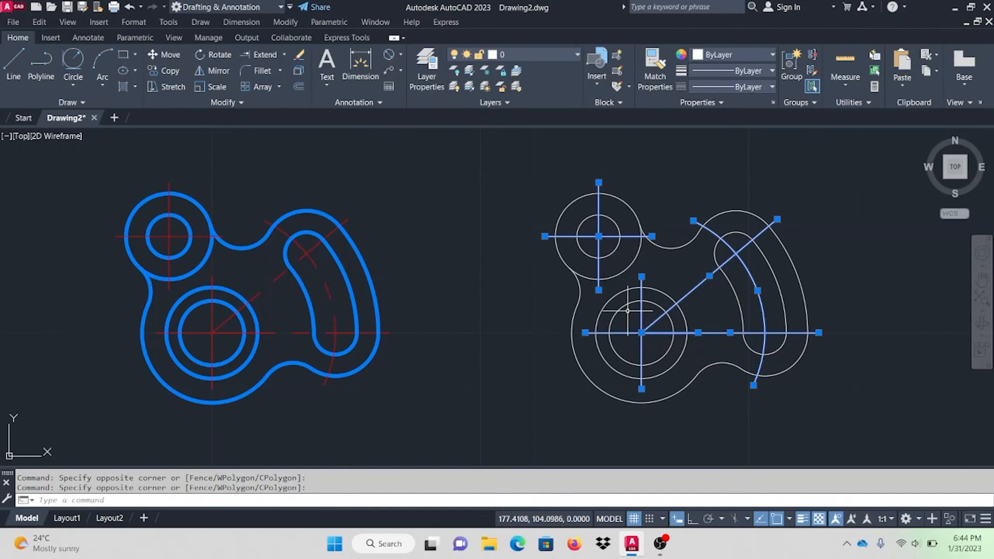
{"action": "left_click", "coordinate": [555, 55]}
{"action": "left_click", "coordinate": [550, 85]}
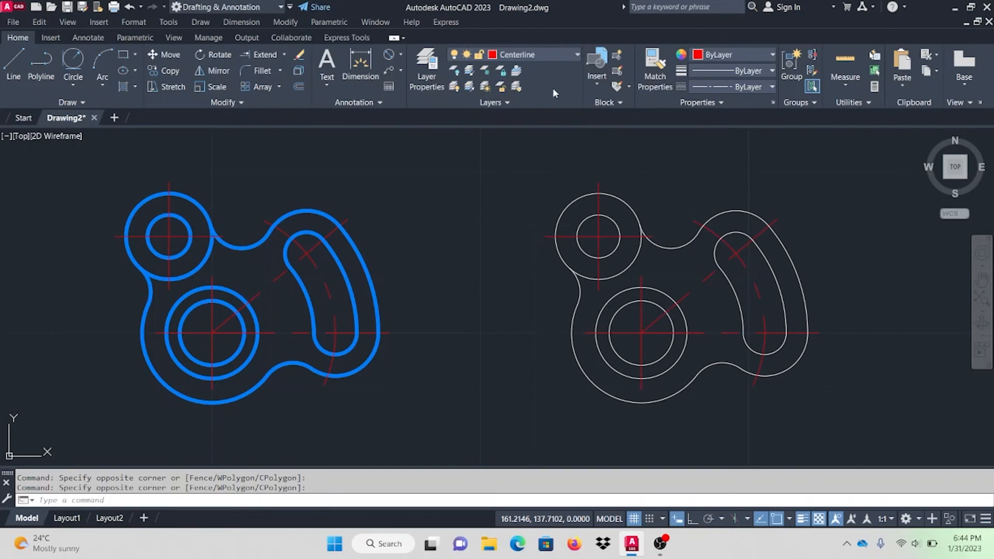
Step: Turn off the Centerline layer and assign the copy's whole outline, slot and circles to the Objects layer
{"action": "left_click", "coordinate": [552, 53]}
{"action": "left_click", "coordinate": [456, 85]}
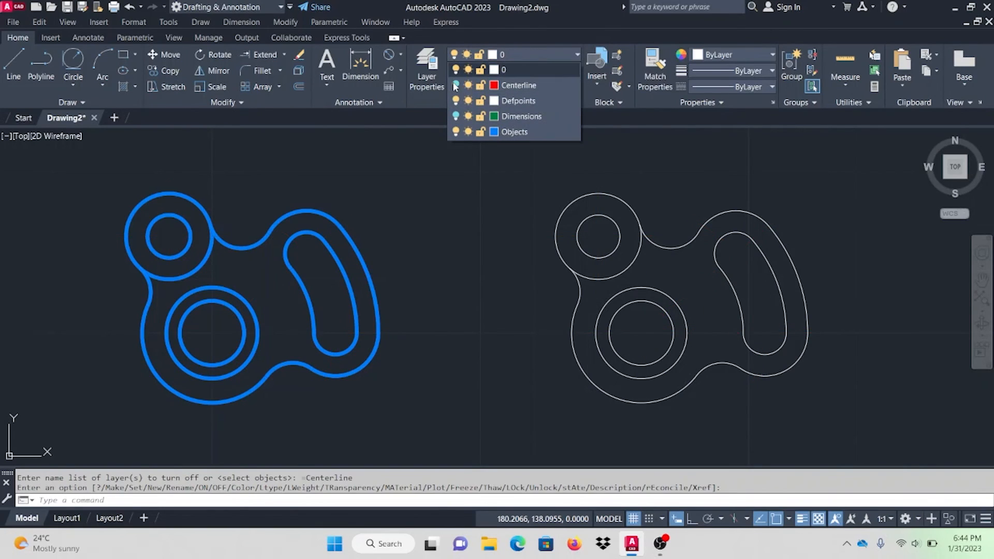
{"action": "left_click", "coordinate": [868, 434]}
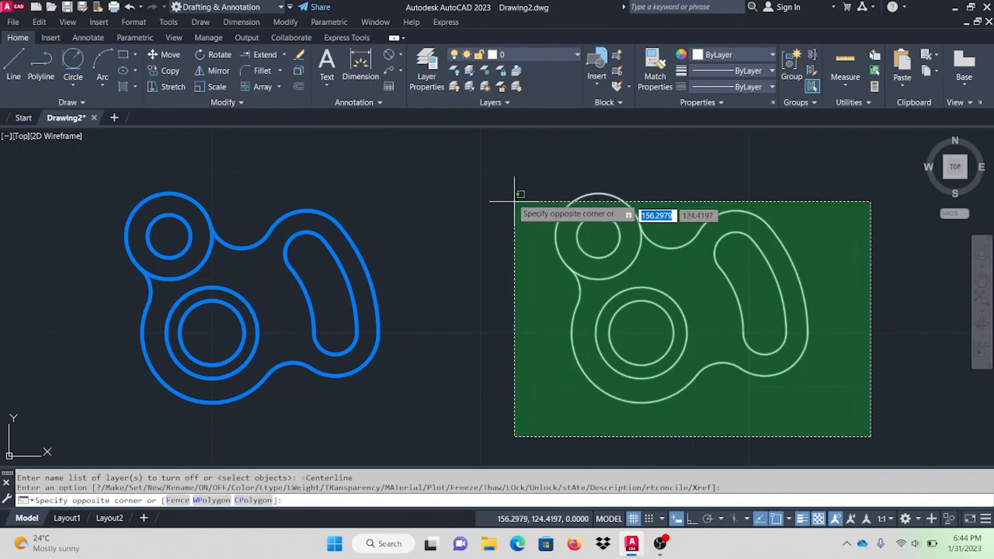
{"action": "left_click", "coordinate": [489, 175]}
{"action": "left_click", "coordinate": [558, 53]}
{"action": "left_click", "coordinate": [541, 132]}
{"action": "key", "text": "Escape"}
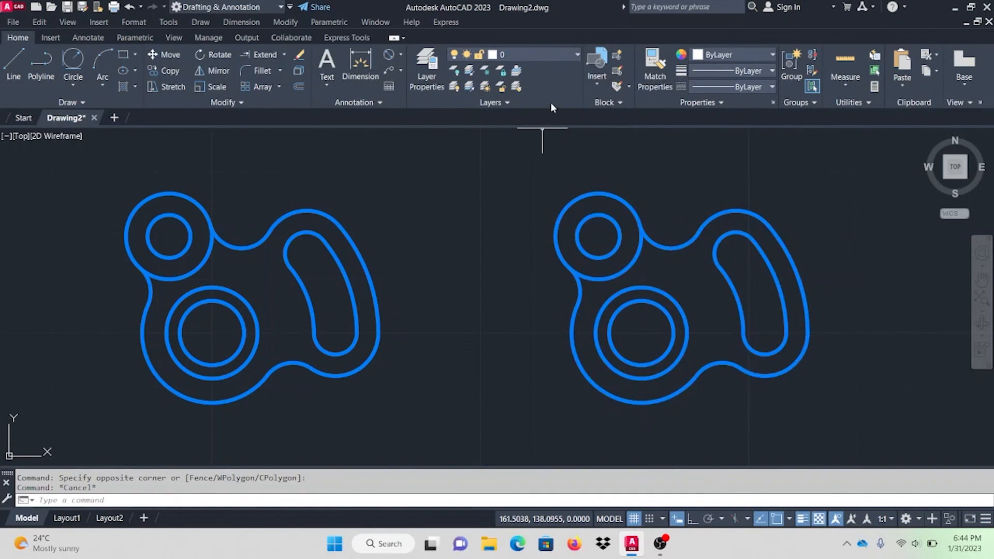
Step: Turn the Centerline and Dimensions layers back on
{"action": "left_click", "coordinate": [567, 51]}
{"action": "left_click", "coordinate": [456, 85]}
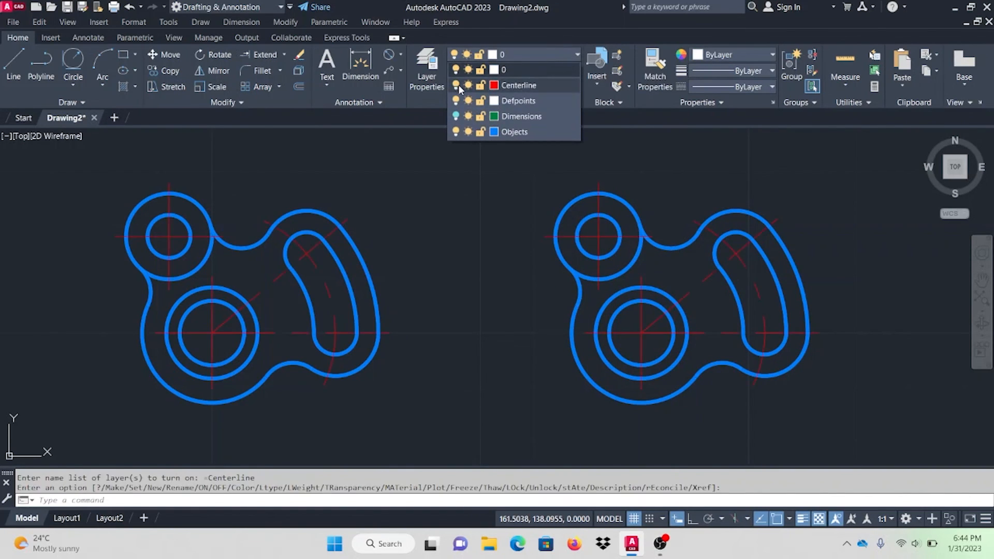
{"action": "left_click", "coordinate": [457, 115]}
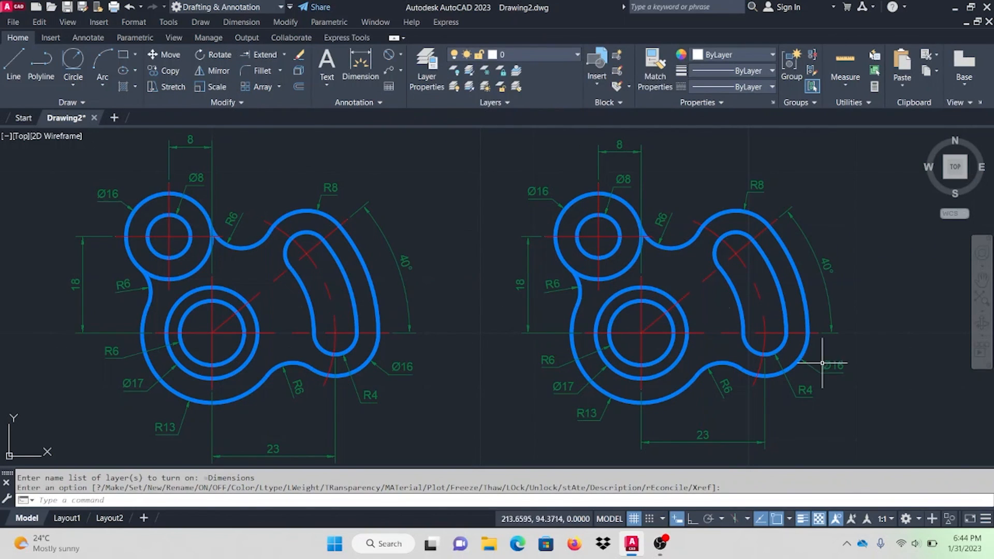